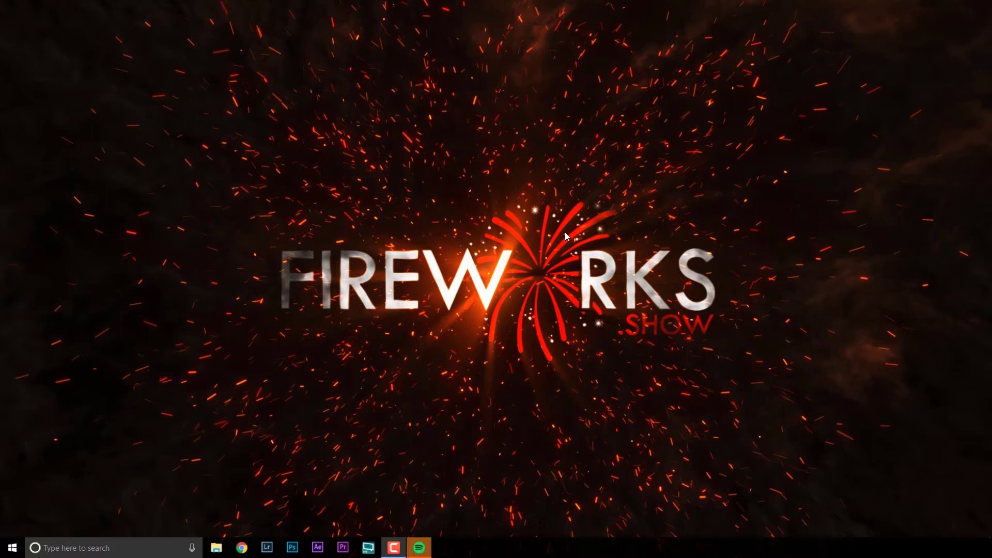
Check ghostbusters.mp3's length in its Details properties in the fireworks Music folder.
{"action": "left_click", "coordinate": [215, 548]}
{"action": "double_click", "coordinate": [187, 177]}
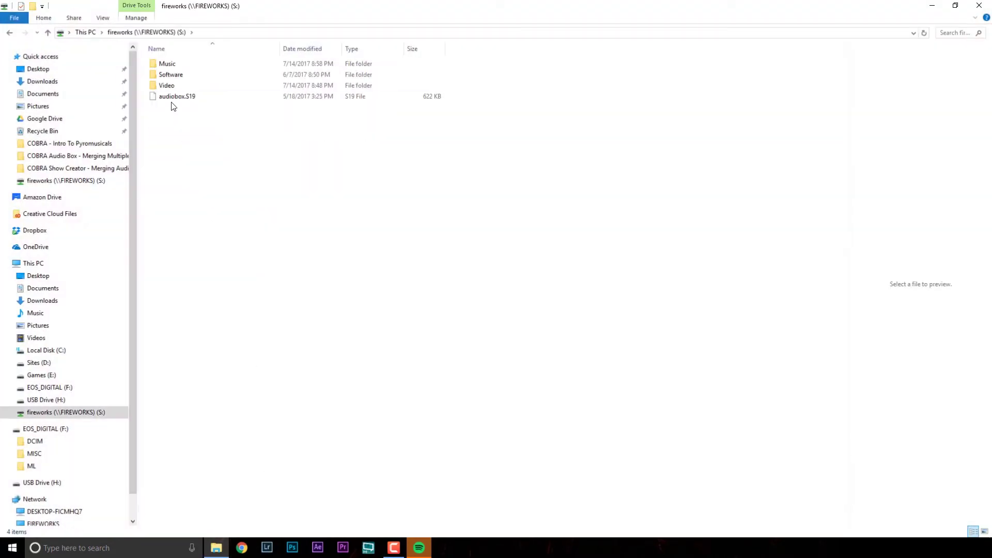
{"action": "double_click", "coordinate": [174, 63]}
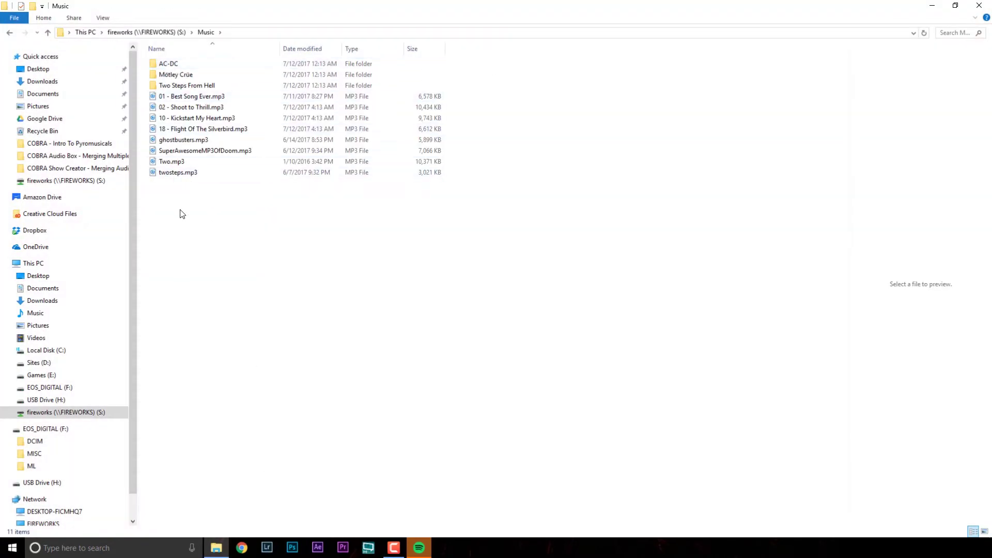
{"action": "right_click", "coordinate": [183, 144]}
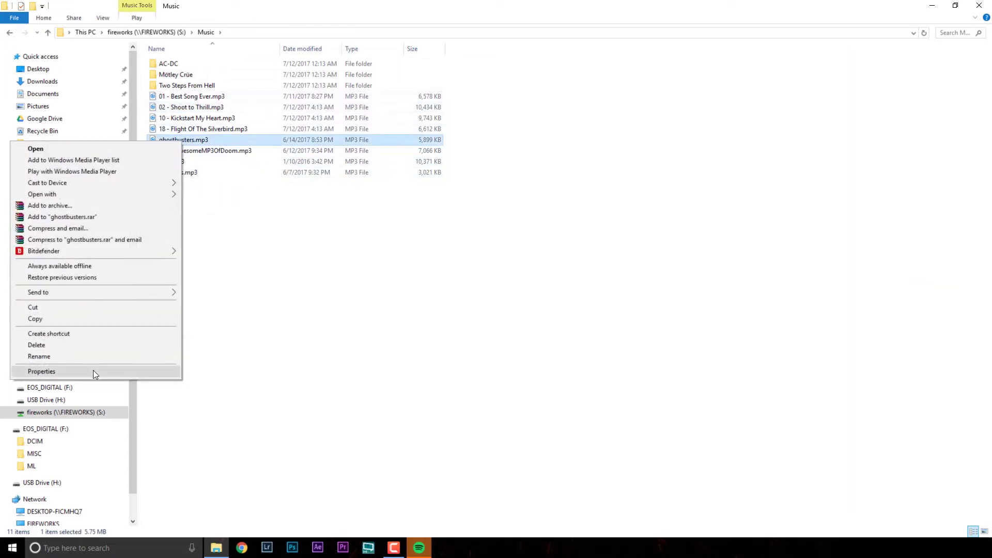
{"action": "left_click", "coordinate": [94, 372]}
{"action": "left_click", "coordinate": [226, 166]}
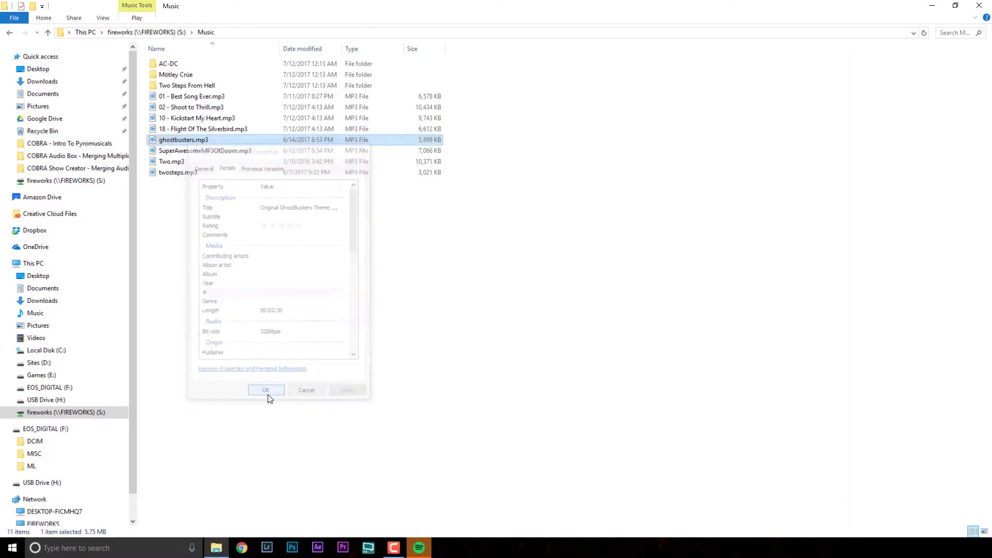
{"action": "left_click", "coordinate": [978, 6]}
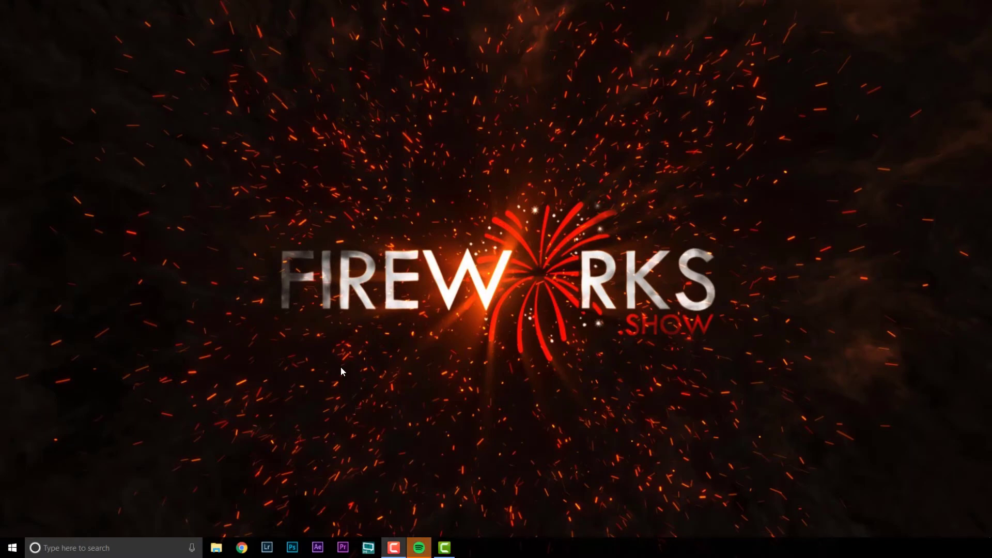
Go to amazon.com and set the search department to Digital Music.
{"action": "left_click", "coordinate": [240, 548]}
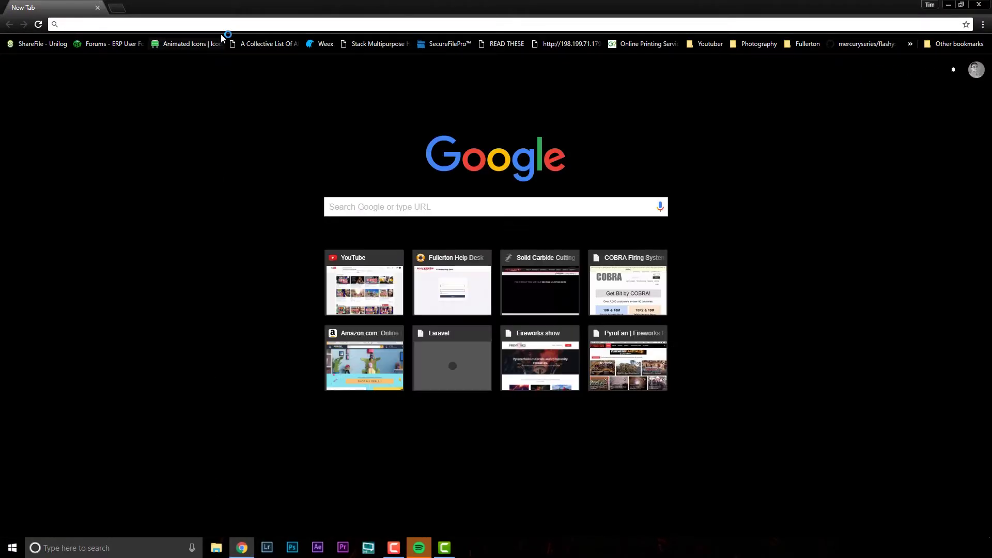
{"action": "type", "text": "amazon.com"}
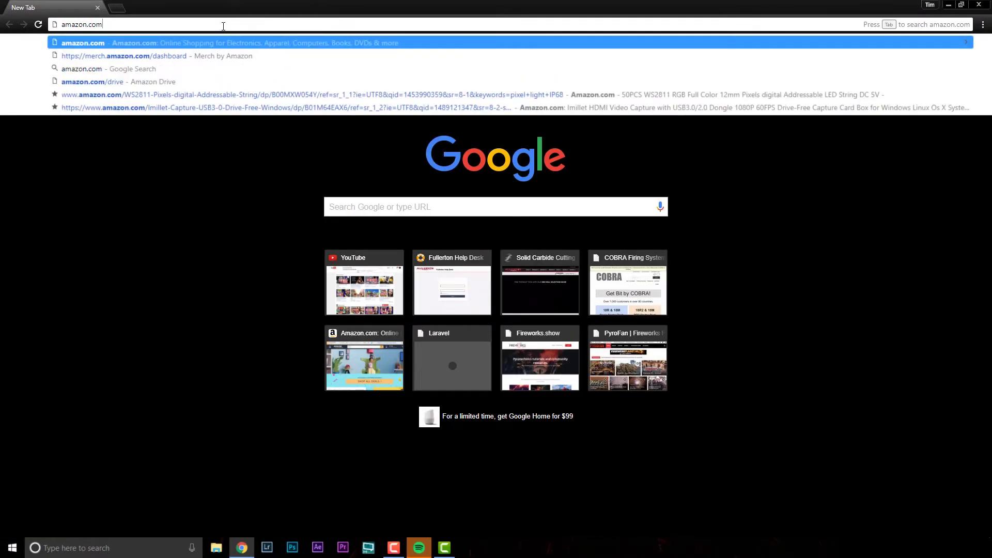
{"action": "key", "text": "Return"}
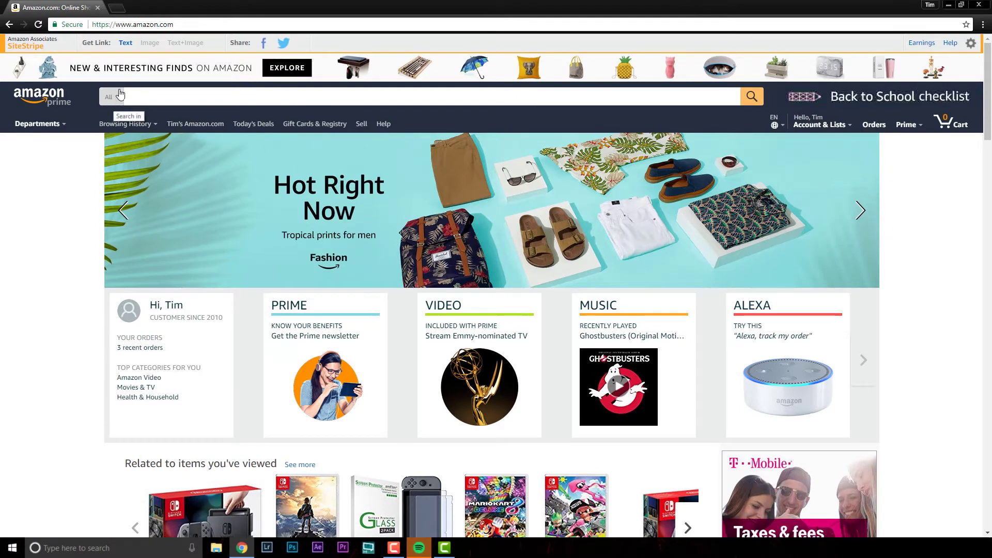
{"action": "left_click", "coordinate": [117, 98]}
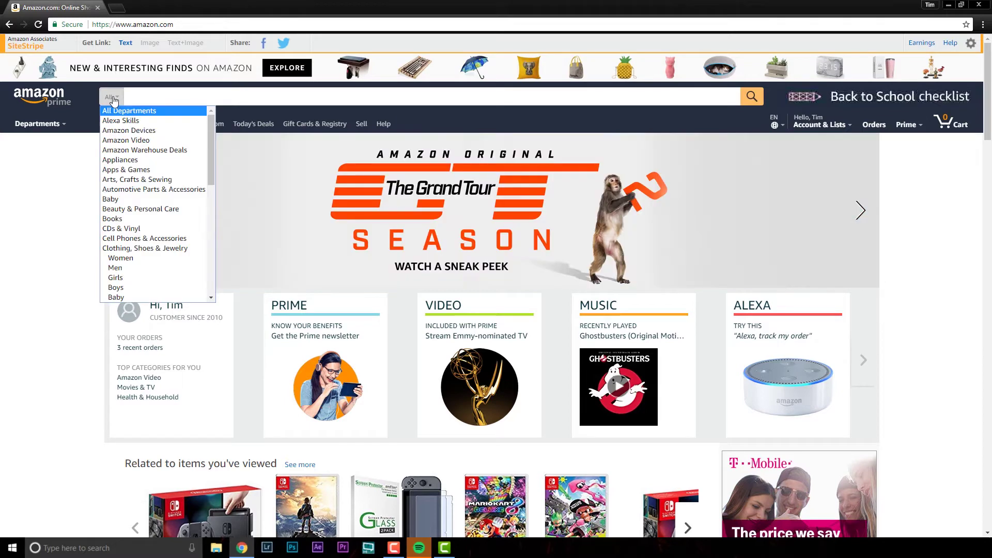
{"action": "scroll", "coordinate": [137, 224], "scroll_direction": "down", "scroll_amount": 2}
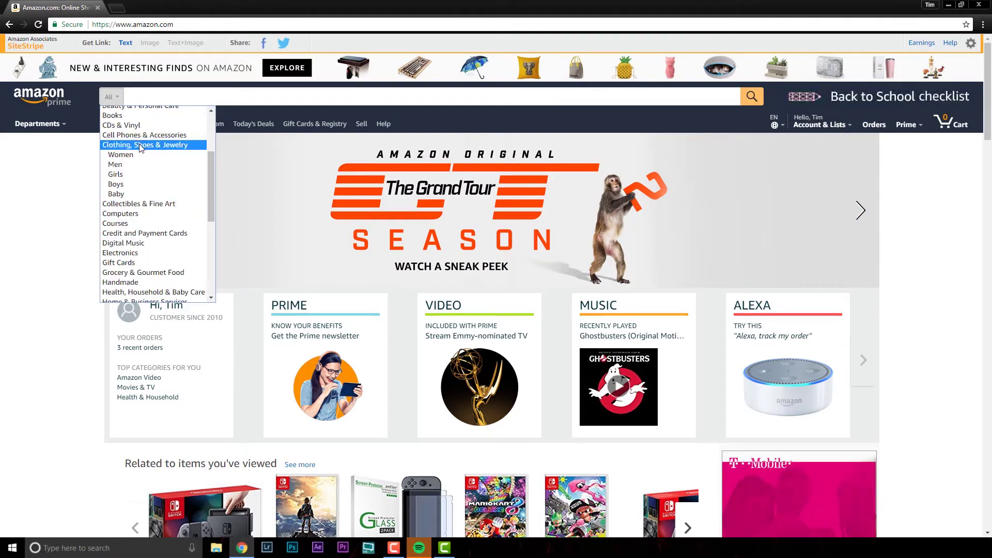
{"action": "left_click", "coordinate": [122, 244]}
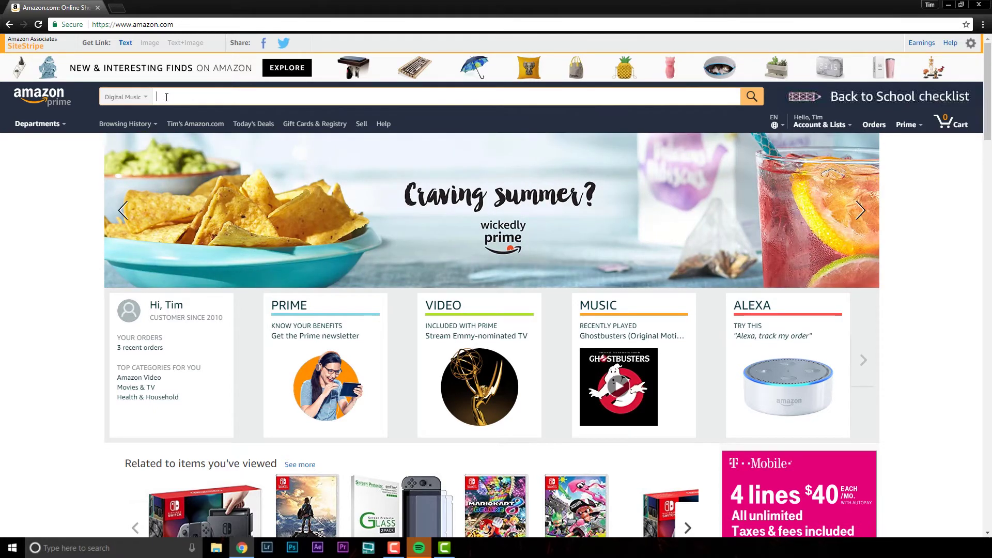
Search Digital Music for 'Thomas Bergersen', then 'Thomas Bergersen Sun'.
{"action": "type", "text": "omas"}
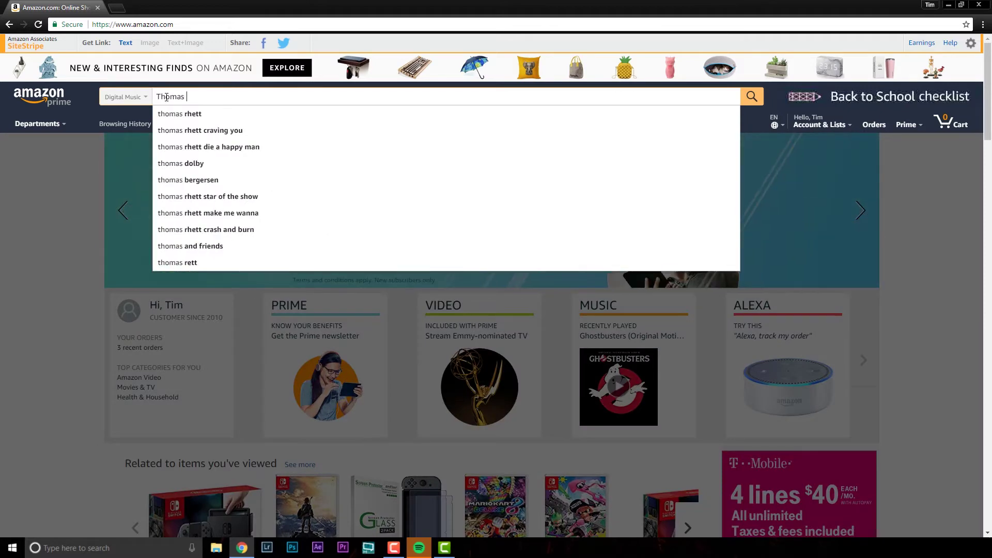
{"action": "type", "text": " Bergersen"}
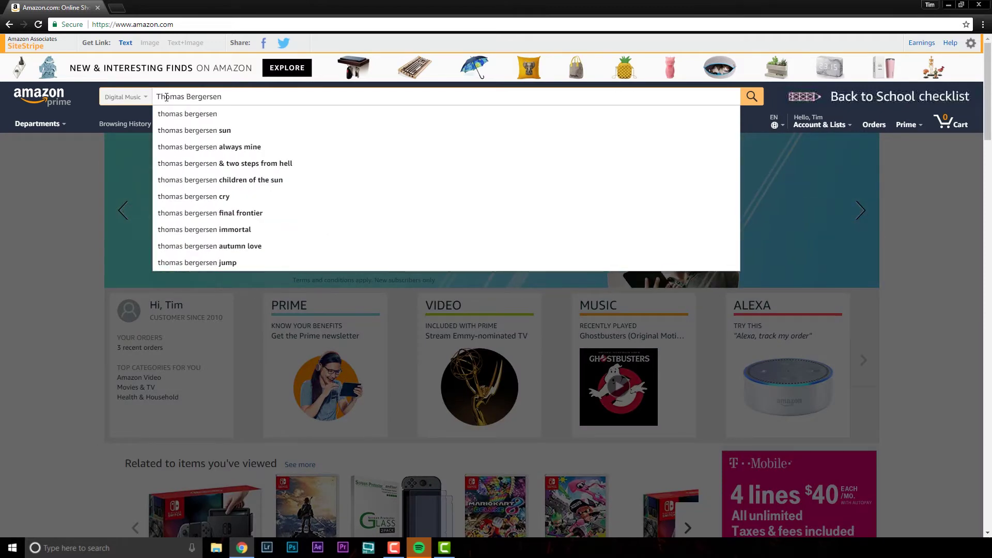
{"action": "key", "text": "Return"}
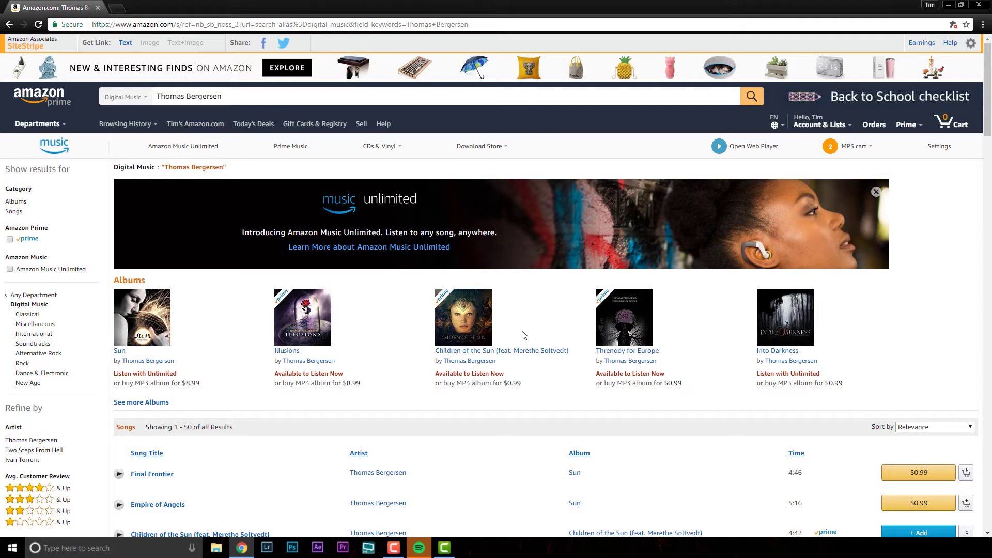
{"action": "triple_click", "coordinate": [239, 101]}
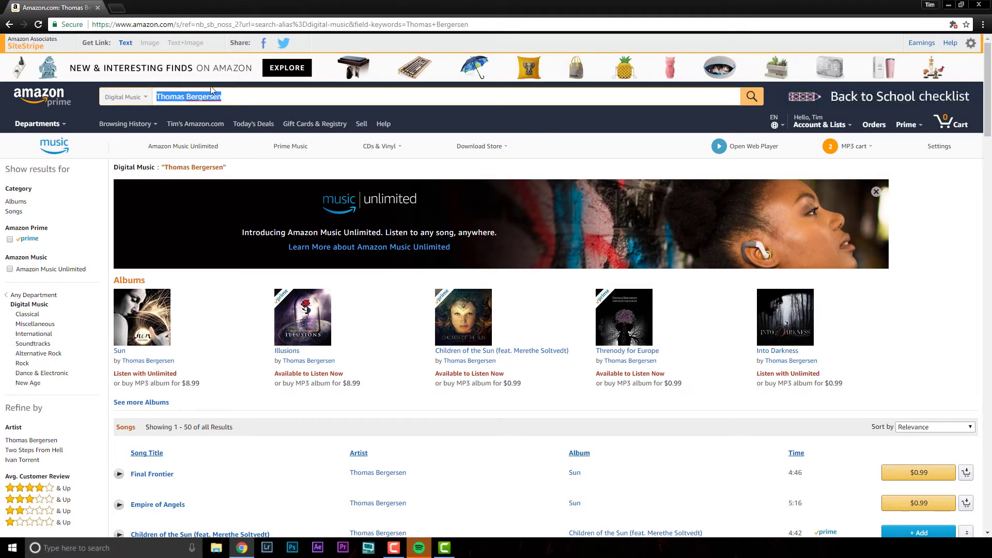
{"action": "key", "text": "End"}
{"action": "type", "text": "Sun"}
{"action": "key", "text": "Return"}
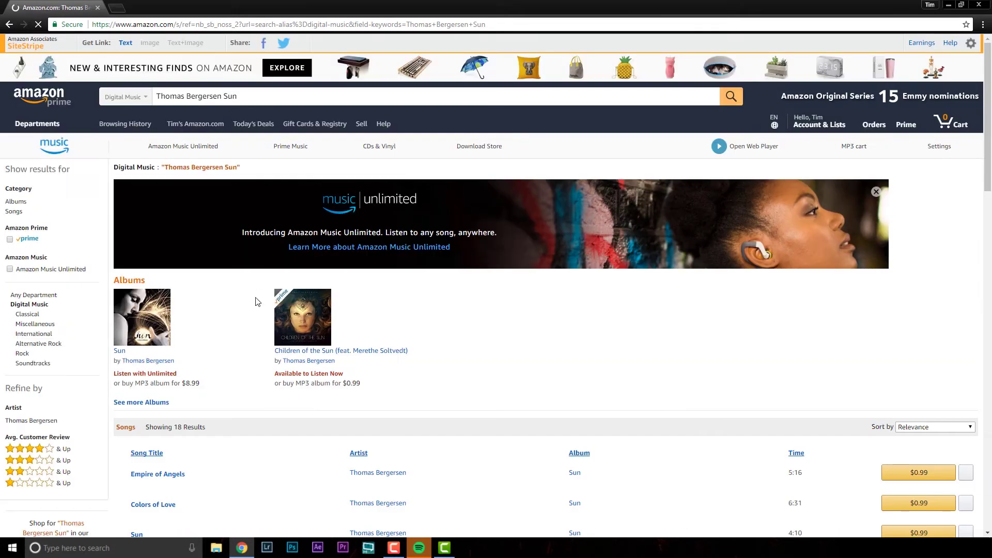
{"action": "scroll", "coordinate": [258, 302], "scroll_direction": "down", "scroll_amount": 2}
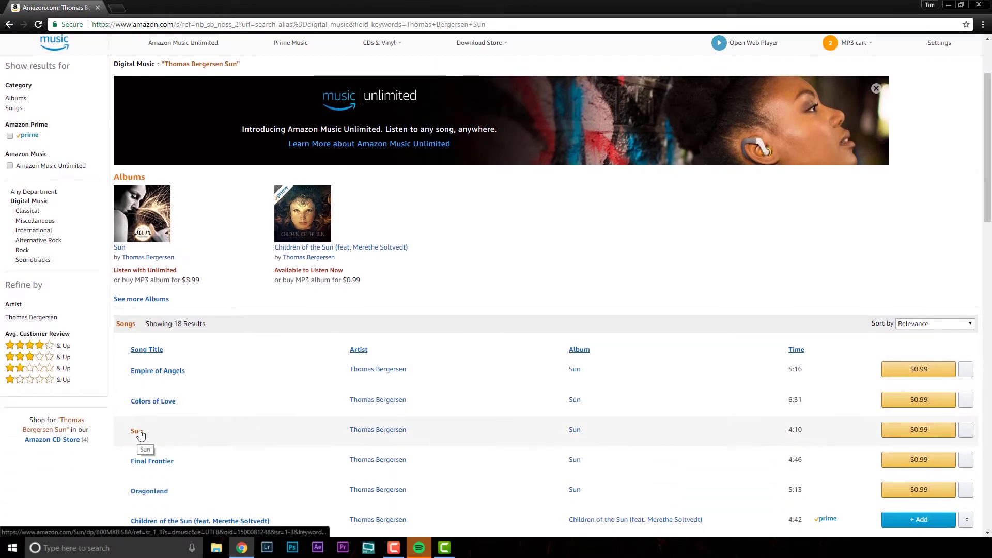
{"action": "scroll", "coordinate": [212, 120], "scroll_direction": "up", "scroll_amount": 2}
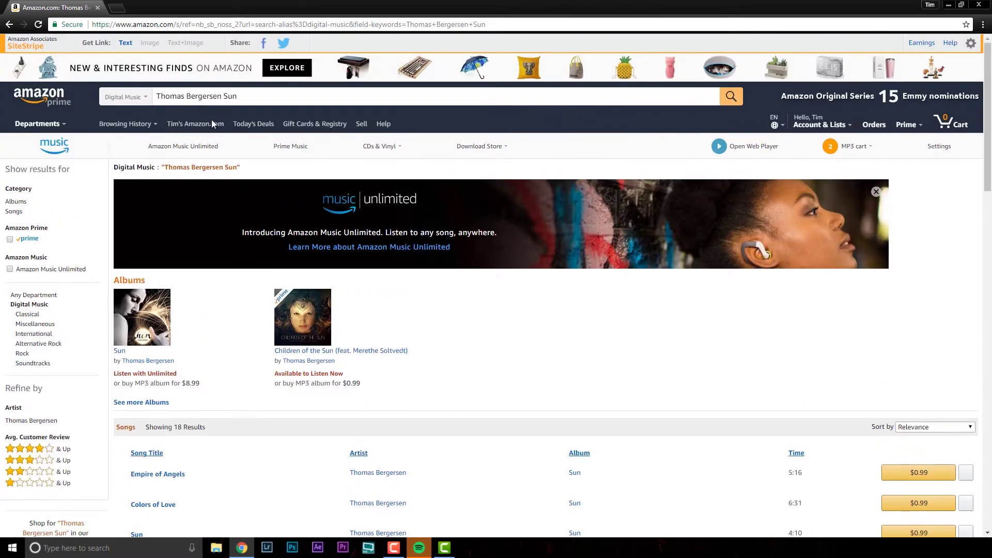
Replace the search with 'Shoot To Thrill' and browse its results.
{"action": "left_click_drag", "start_coordinate": [262, 98], "coordinate": [14, 95]}
{"action": "key", "text": "BackSpace"}
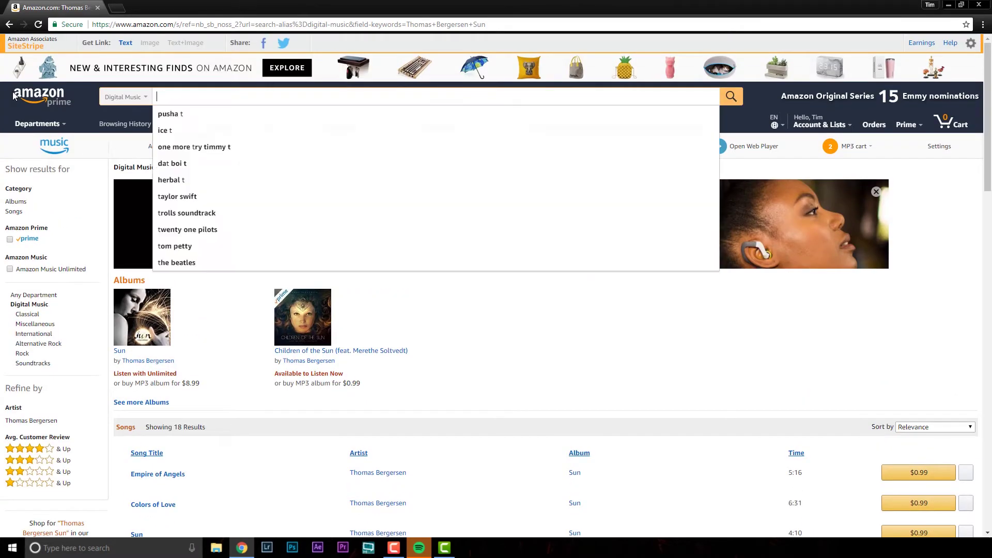
{"action": "type", "text": "Shoot To Thrill"}
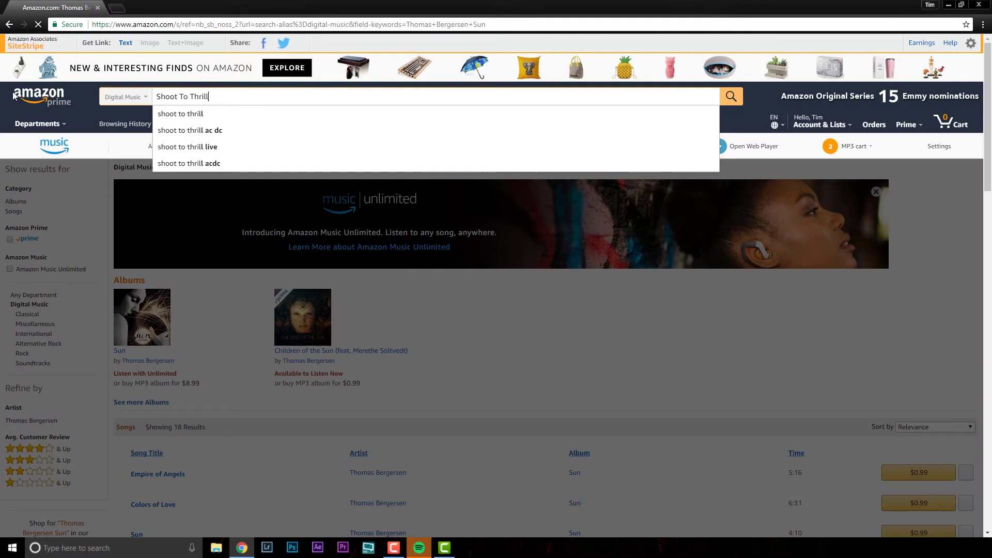
{"action": "key", "text": "Return"}
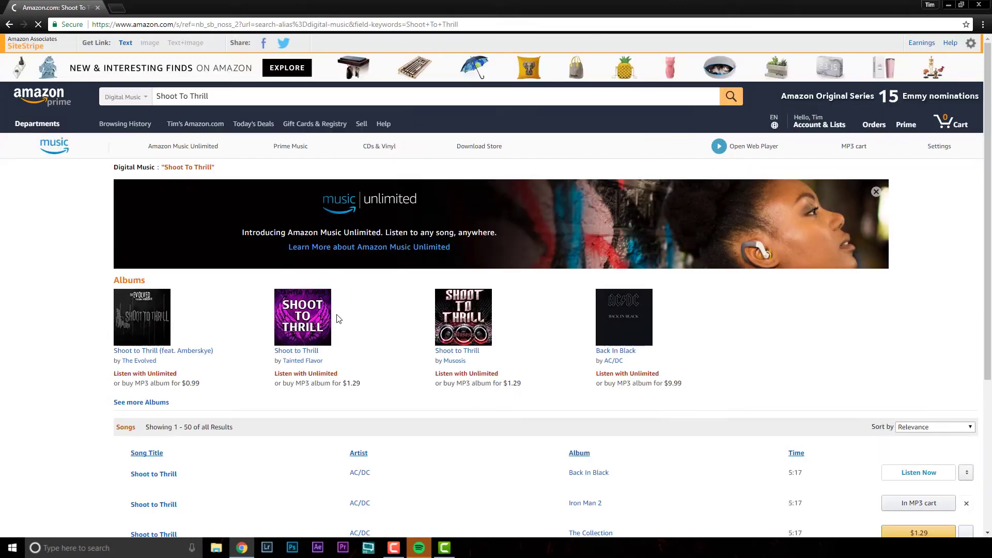
{"action": "scroll", "coordinate": [609, 418], "scroll_direction": "down", "scroll_amount": 2}
{"action": "scroll", "coordinate": [609, 417], "scroll_direction": "up", "scroll_amount": 2}
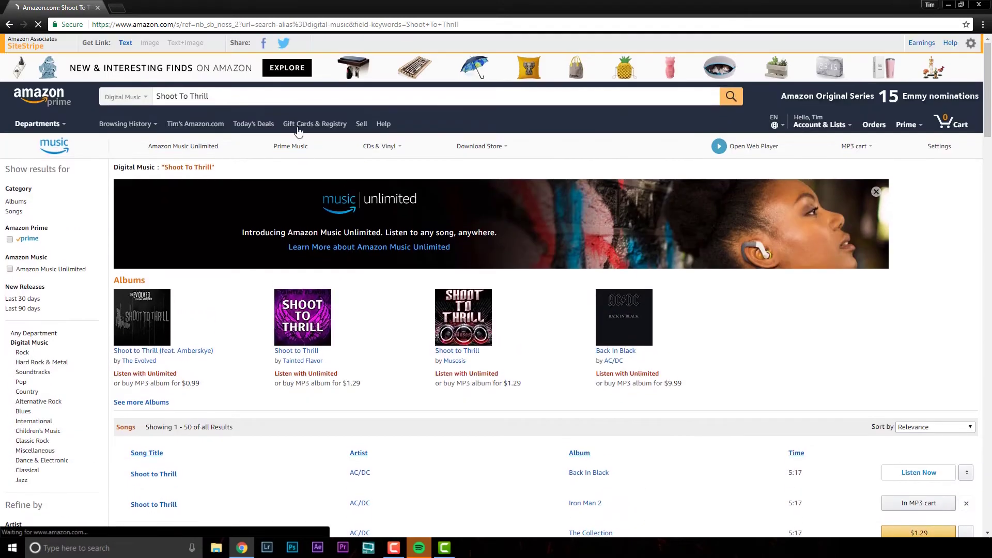
Search again using the 'thomas bergersen sun' suggestion to list the $0.99 Sun track.
{"action": "left_click", "coordinate": [209, 97]}
{"action": "key", "text": "ctrl+a"}
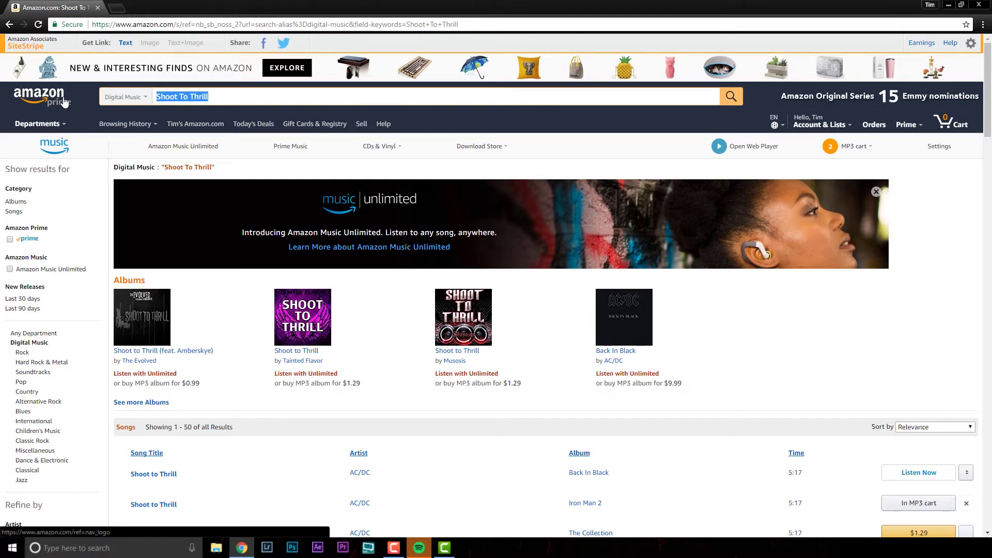
{"action": "key", "text": "BackSpace"}
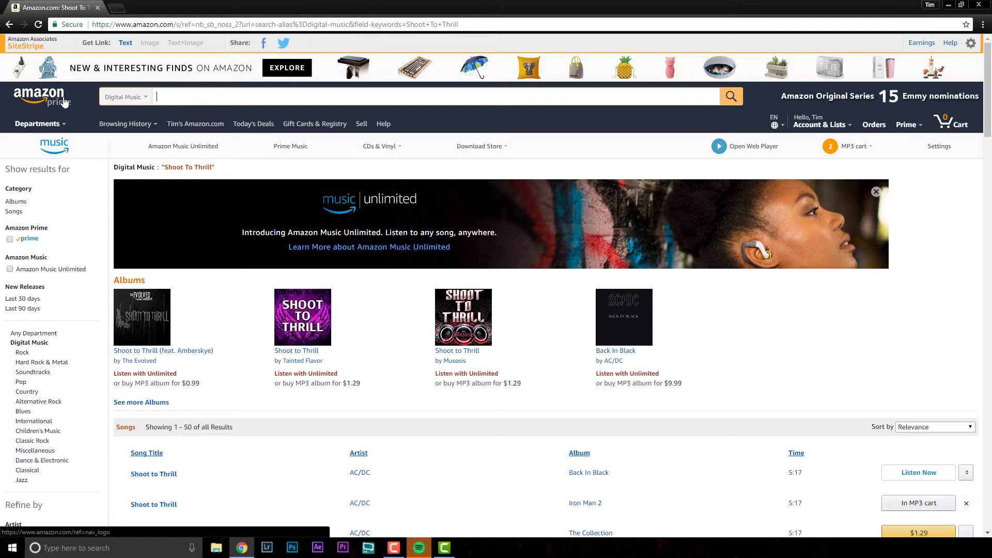
{"action": "type", "text": "T"}
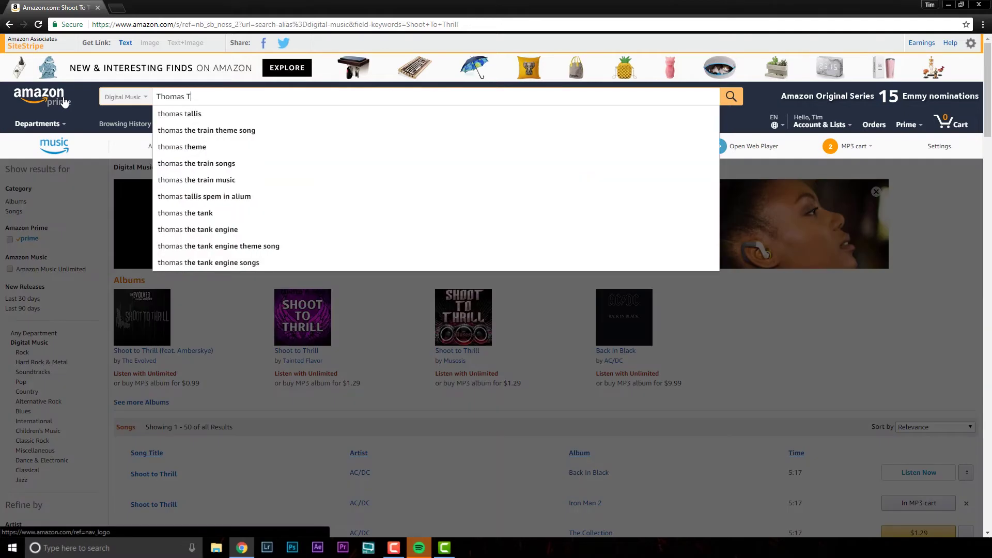
{"action": "type", "text": "homas Ber"}
{"action": "key", "text": "Down"}
{"action": "key", "text": "Down"}
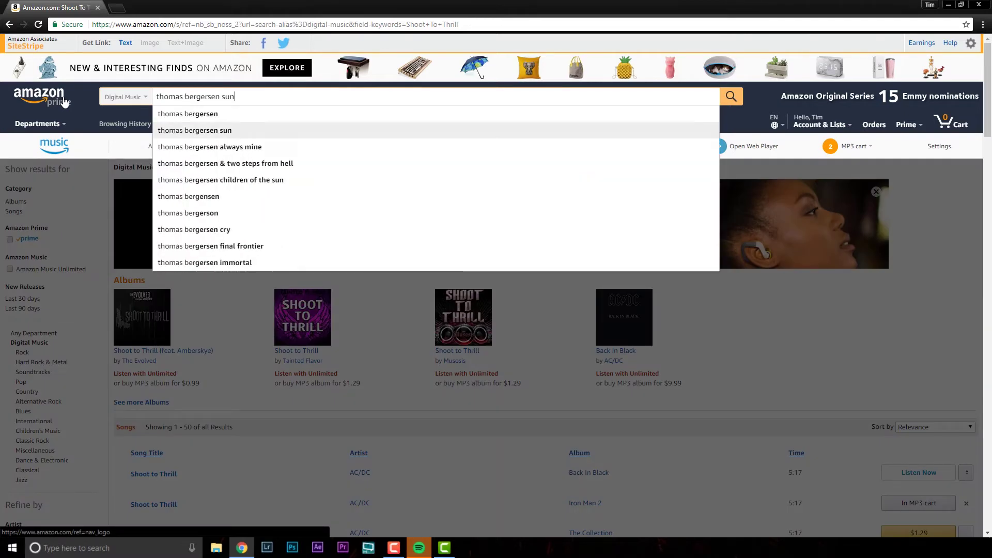
{"action": "key", "text": "Return"}
{"action": "scroll", "coordinate": [382, 336], "scroll_direction": "down", "scroll_amount": 2}
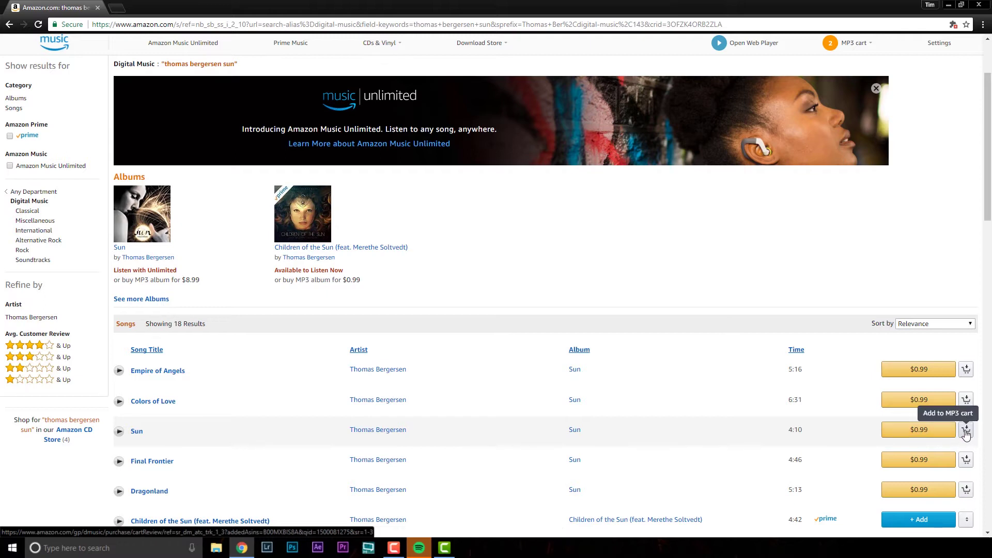
Add 'Sun' and Eddie Money's 3:57 'Two Tickets to Paradise' to the MP3 cart.
{"action": "left_click", "coordinate": [966, 431]}
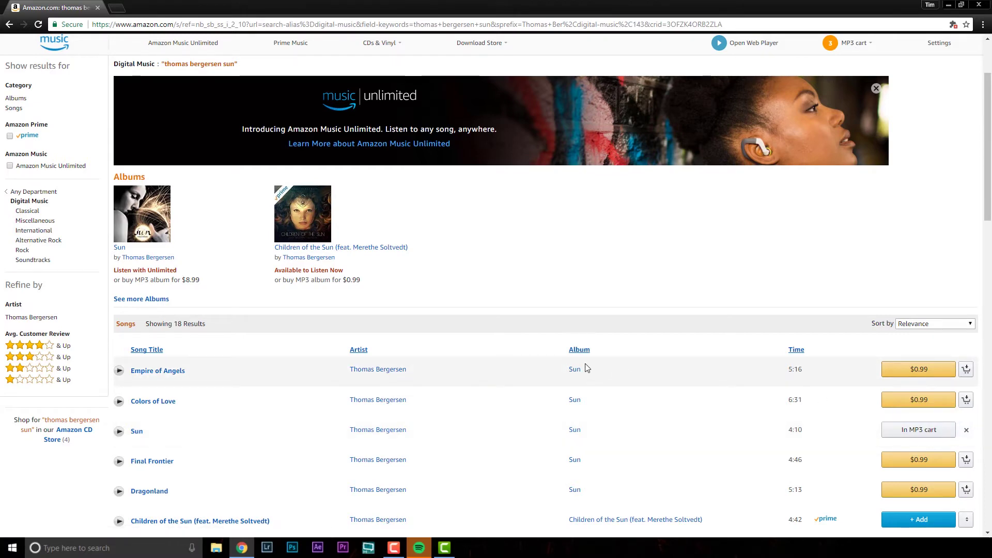
{"action": "scroll", "coordinate": [455, 268], "scroll_direction": "up", "scroll_amount": 3}
{"action": "left_click_drag", "start_coordinate": [237, 97], "coordinate": [72, 83]}
{"action": "type", "text": "Two Tickets"}
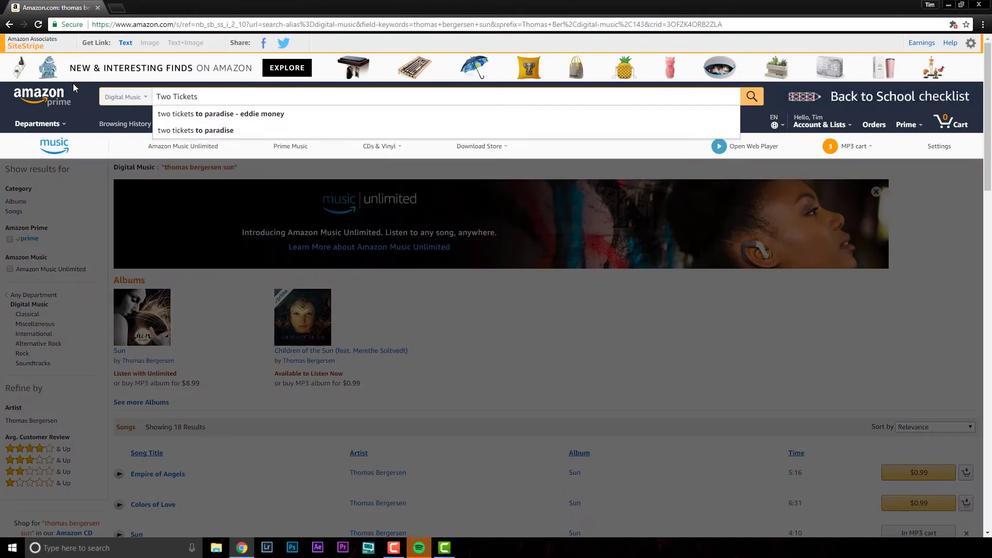
{"action": "key", "text": "Down"}
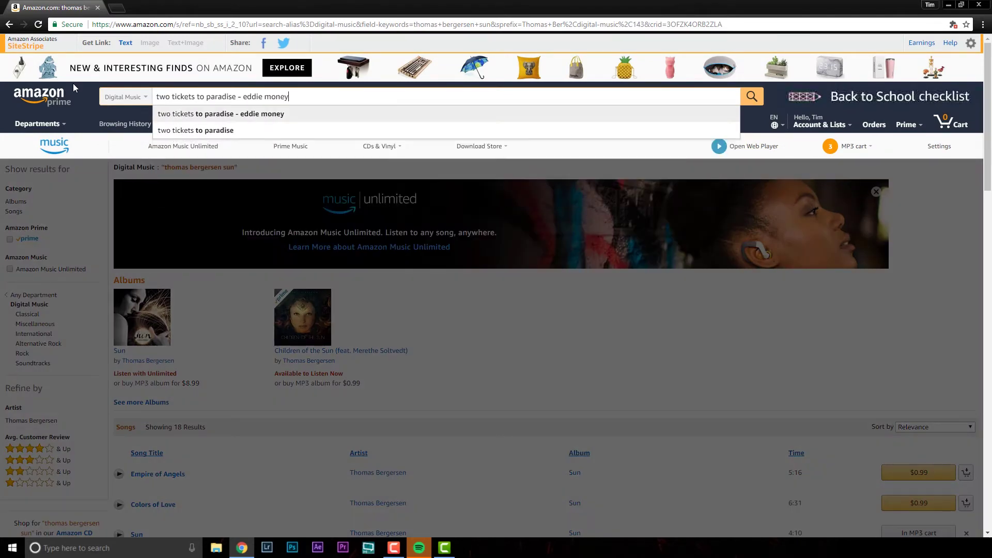
{"action": "key", "text": "Return"}
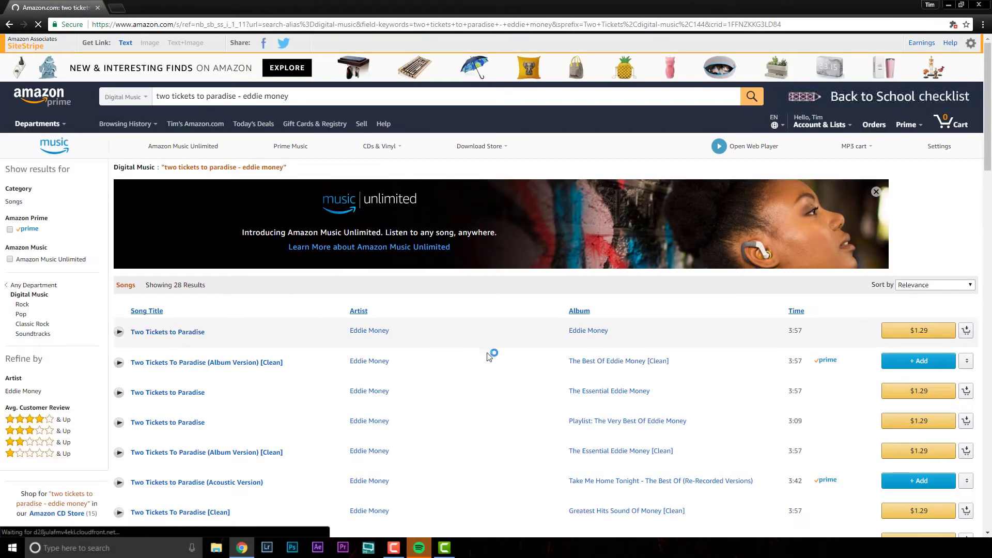
{"action": "left_click", "coordinate": [966, 331]}
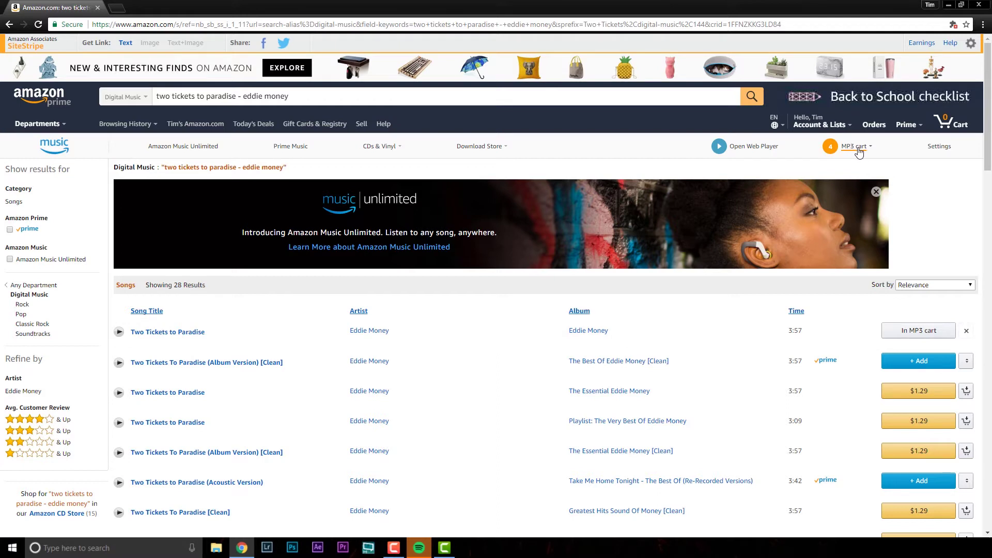
Untick Jump and Shoot to Thrill in the MP3 cart, then proceed to checkout.
{"action": "mouse_move", "coordinate": [855, 151]}
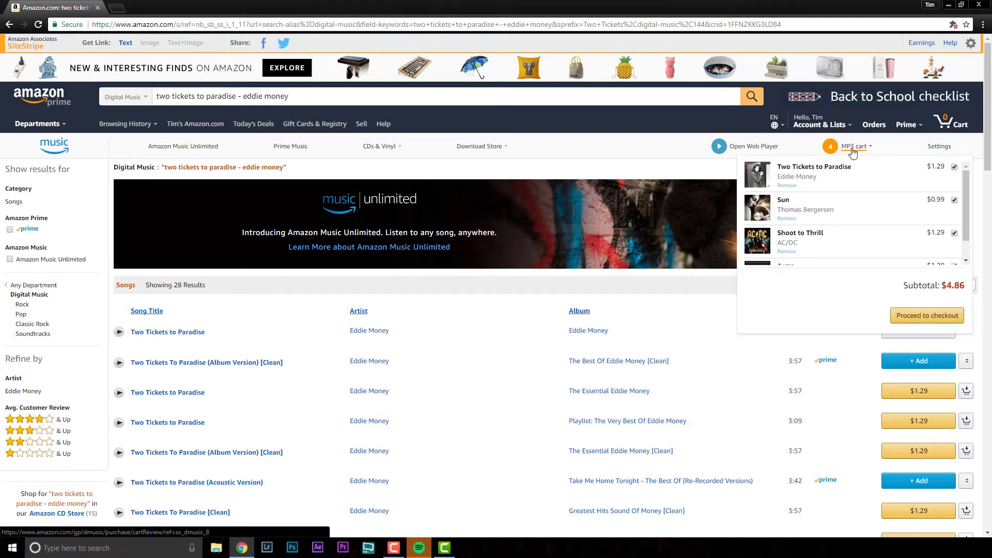
{"action": "scroll", "coordinate": [851, 199], "scroll_direction": "down", "scroll_amount": 3}
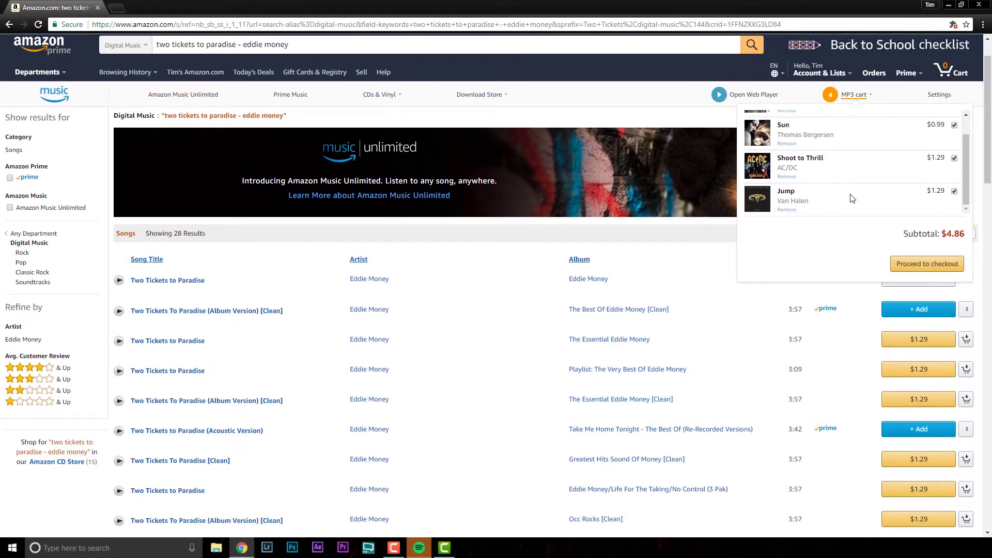
{"action": "scroll", "coordinate": [852, 199], "scroll_direction": "up", "scroll_amount": 3}
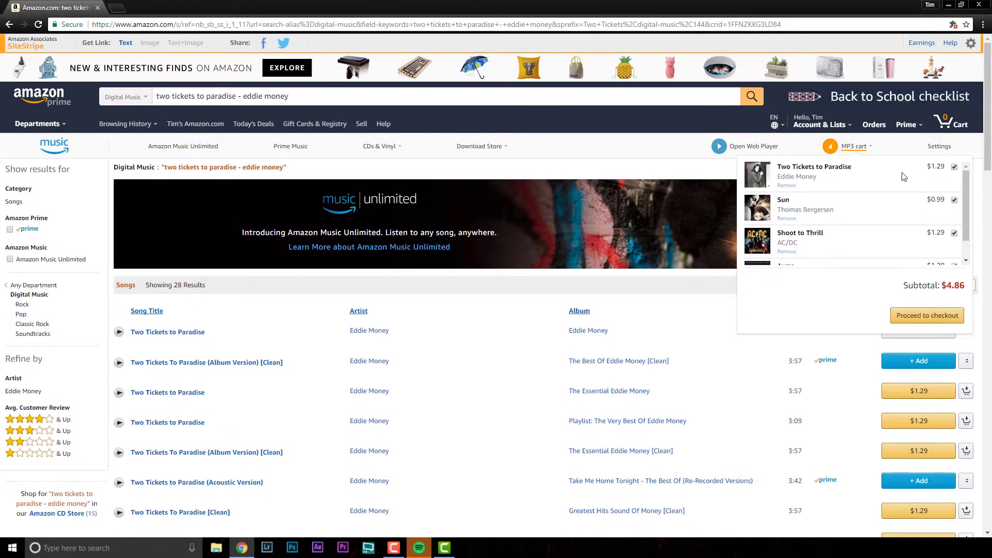
{"action": "scroll", "coordinate": [898, 186], "scroll_direction": "down", "scroll_amount": 1}
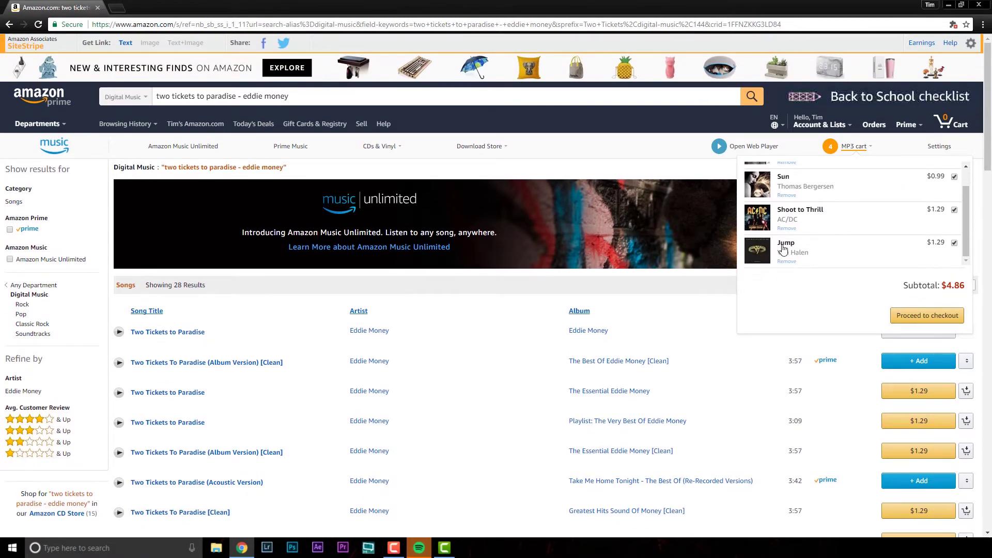
{"action": "left_click", "coordinate": [955, 243]}
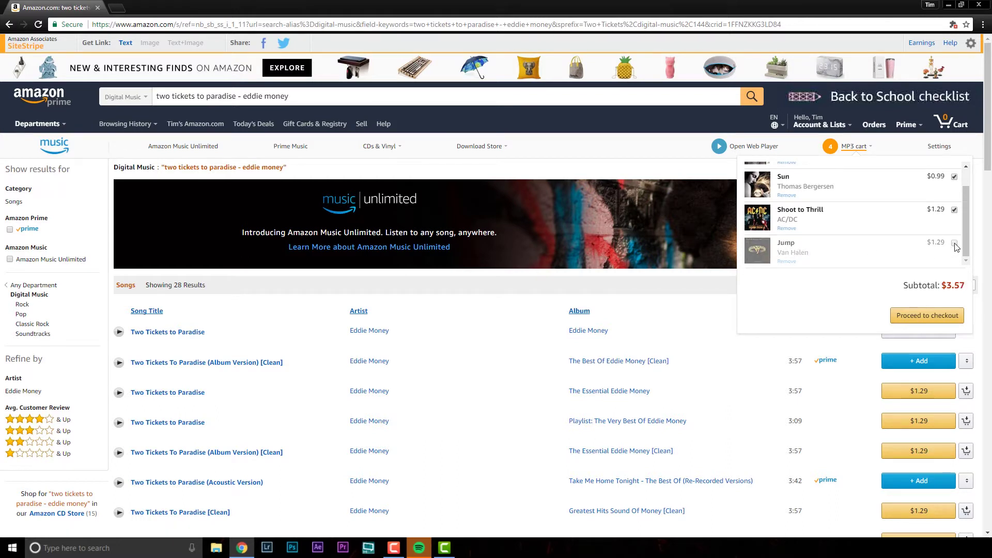
{"action": "left_click", "coordinate": [954, 210]}
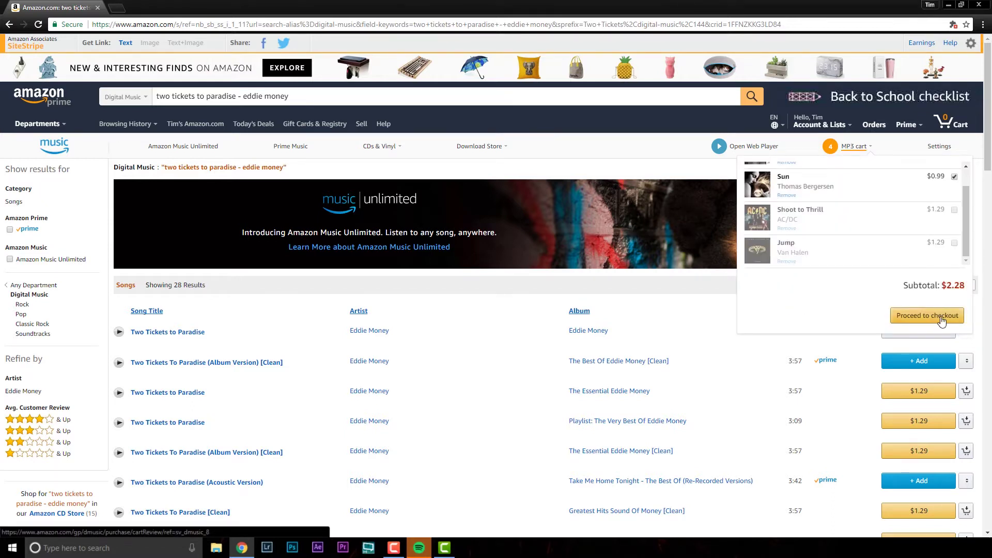
{"action": "left_click", "coordinate": [937, 321]}
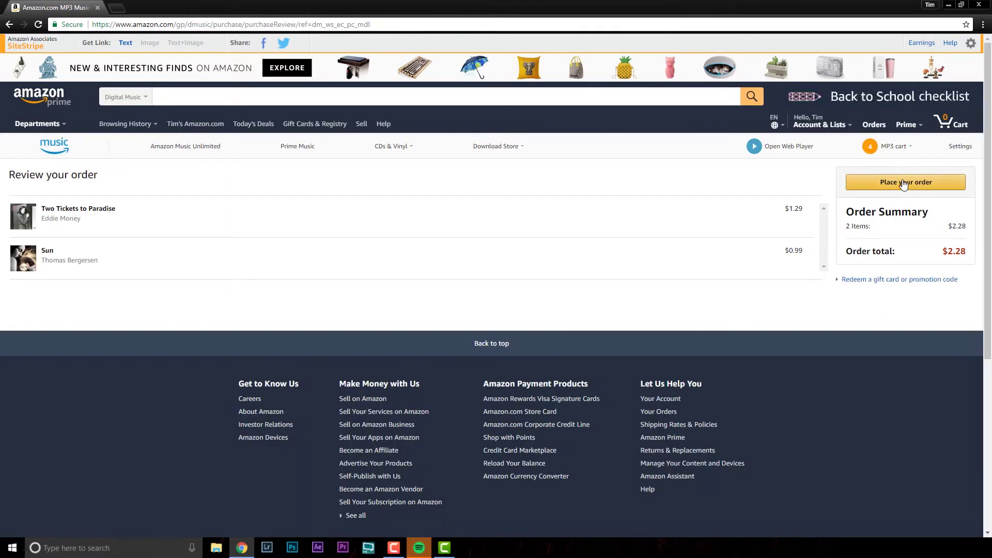
Place the order, save the purchased songs zip to Downloads, and open it.
{"action": "left_click", "coordinate": [910, 187]}
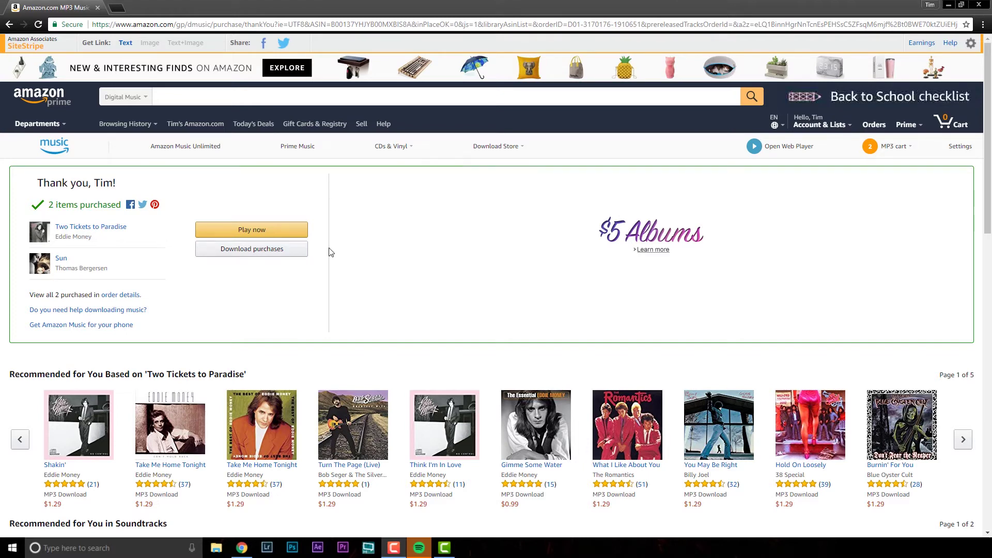
{"action": "left_click", "coordinate": [243, 253]}
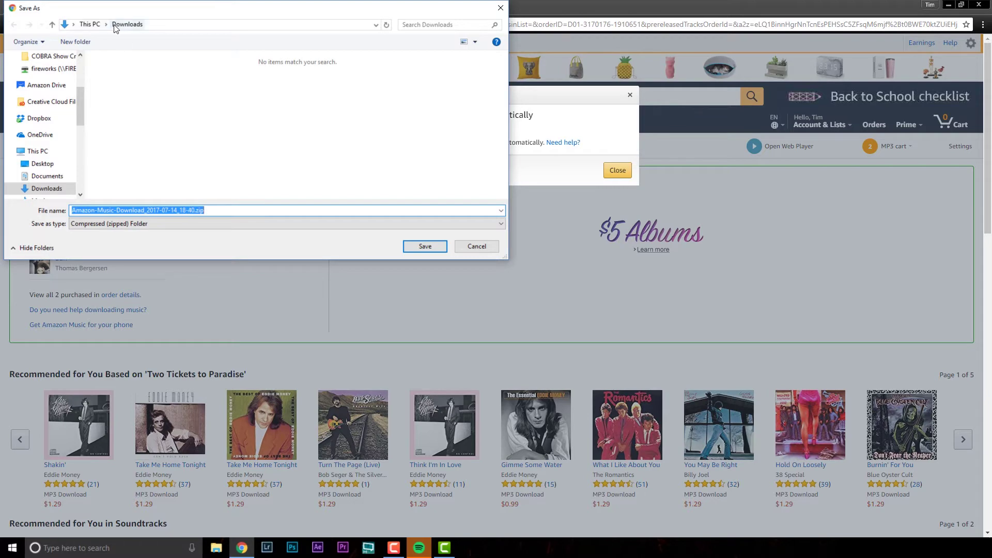
{"action": "left_click", "coordinate": [424, 246]}
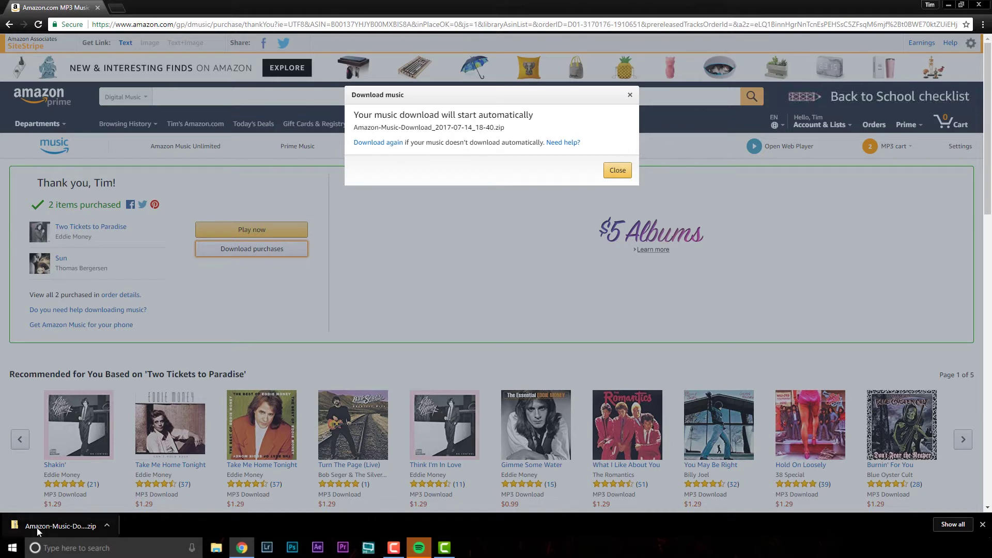
{"action": "left_click", "coordinate": [59, 524]}
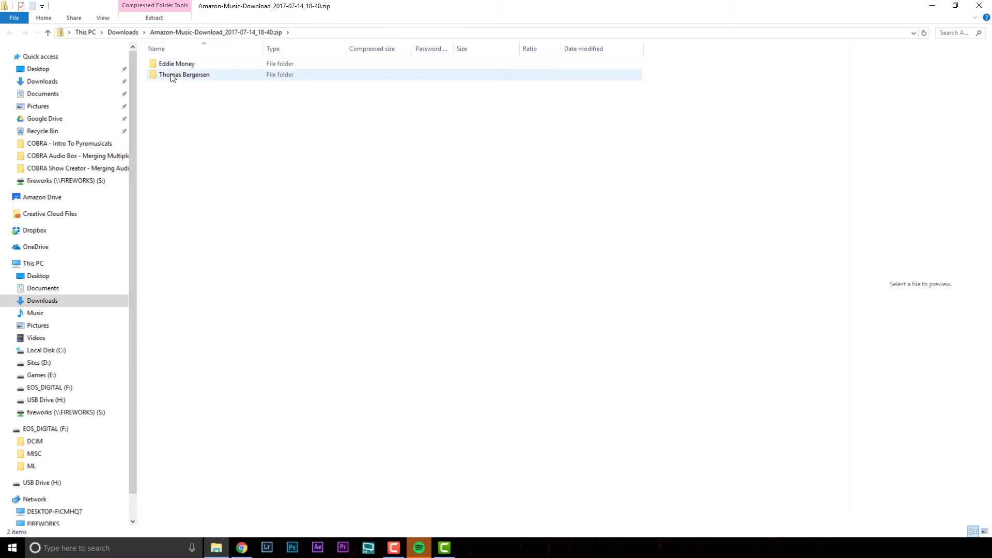
Extract all of the zip's contents to S:\Music on the fireworks drive.
{"action": "right_click", "coordinate": [219, 142]}
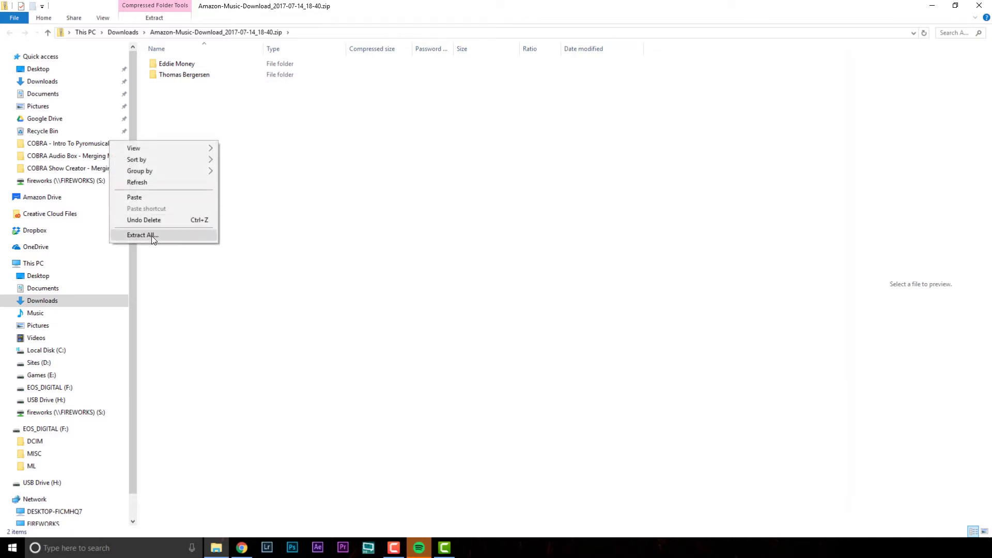
{"action": "left_click", "coordinate": [306, 186]}
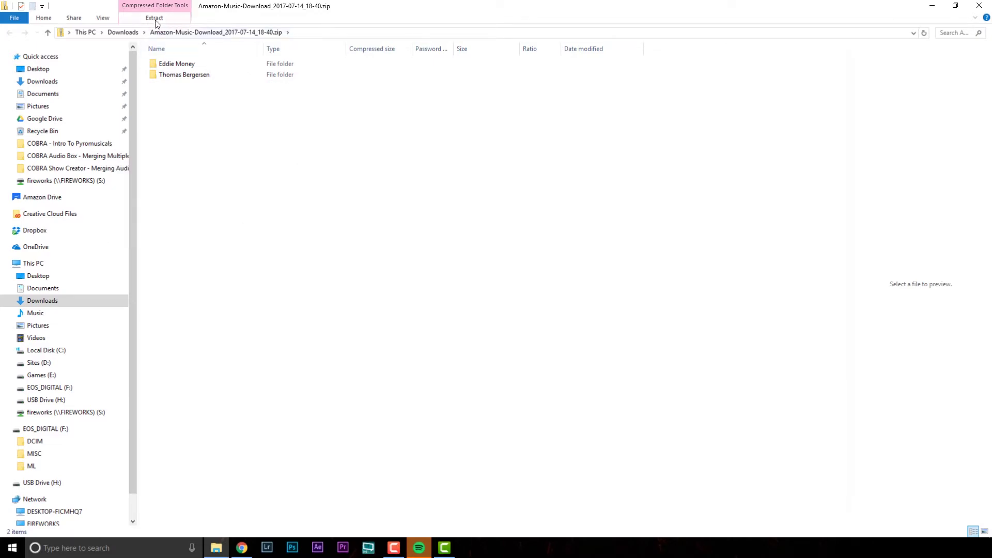
{"action": "left_click", "coordinate": [157, 21]}
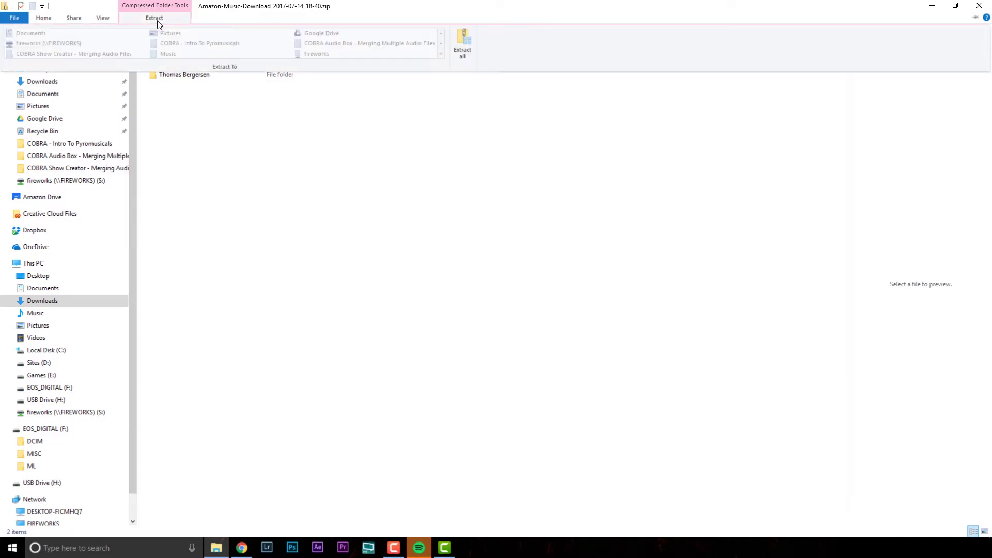
{"action": "left_click", "coordinate": [461, 45]}
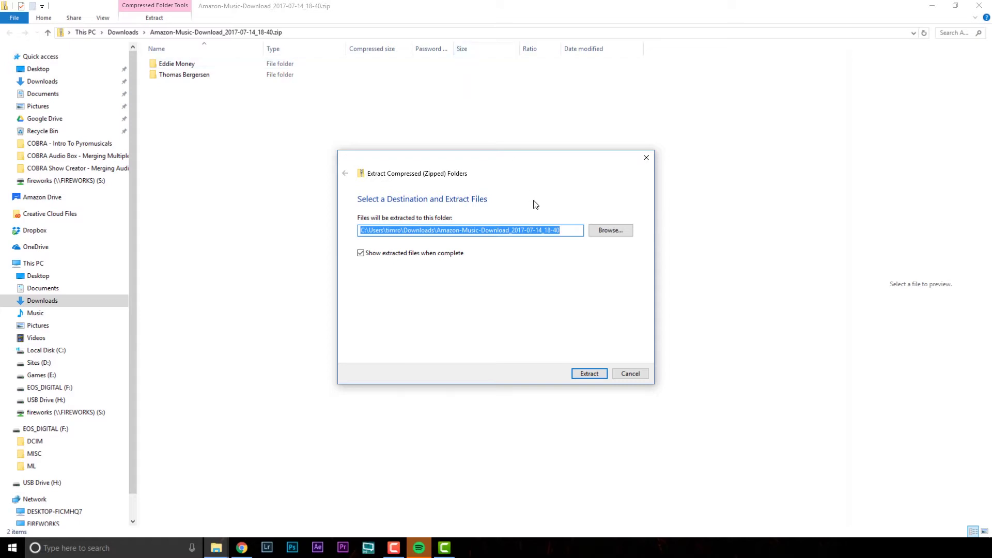
{"action": "left_click", "coordinate": [622, 234]}
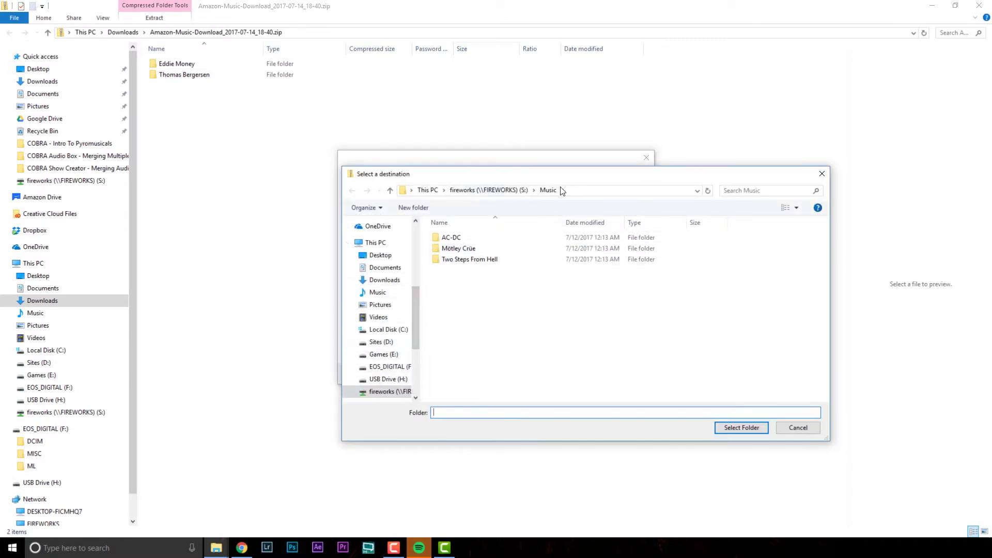
{"action": "scroll", "coordinate": [418, 343], "scroll_direction": "down", "scroll_amount": 2}
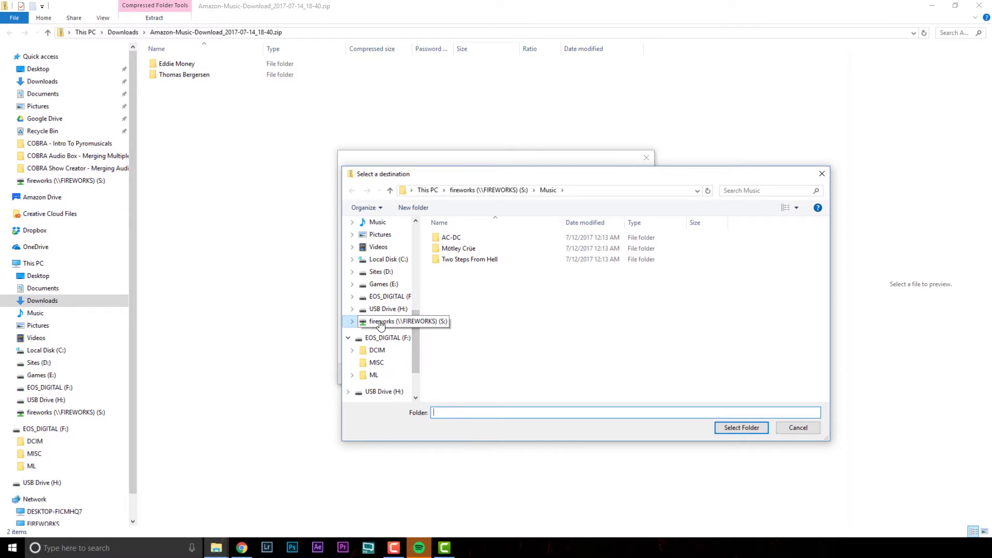
{"action": "left_click", "coordinate": [381, 324]}
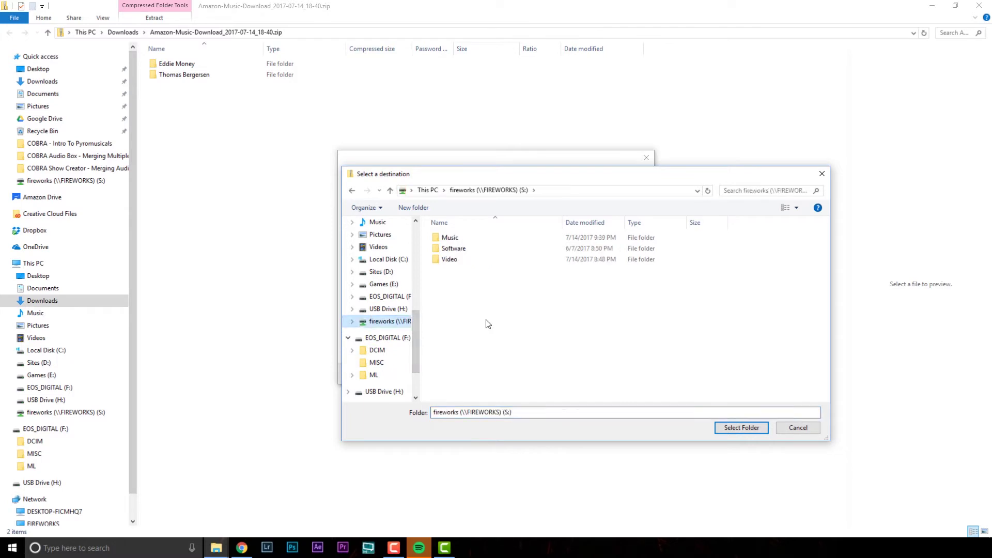
{"action": "double_click", "coordinate": [452, 241]}
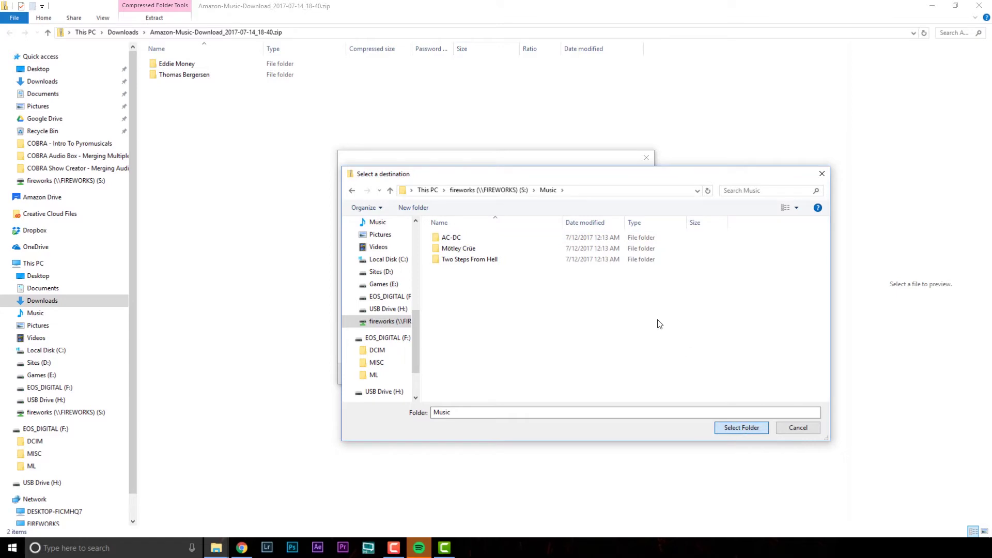
{"action": "left_click", "coordinate": [741, 428]}
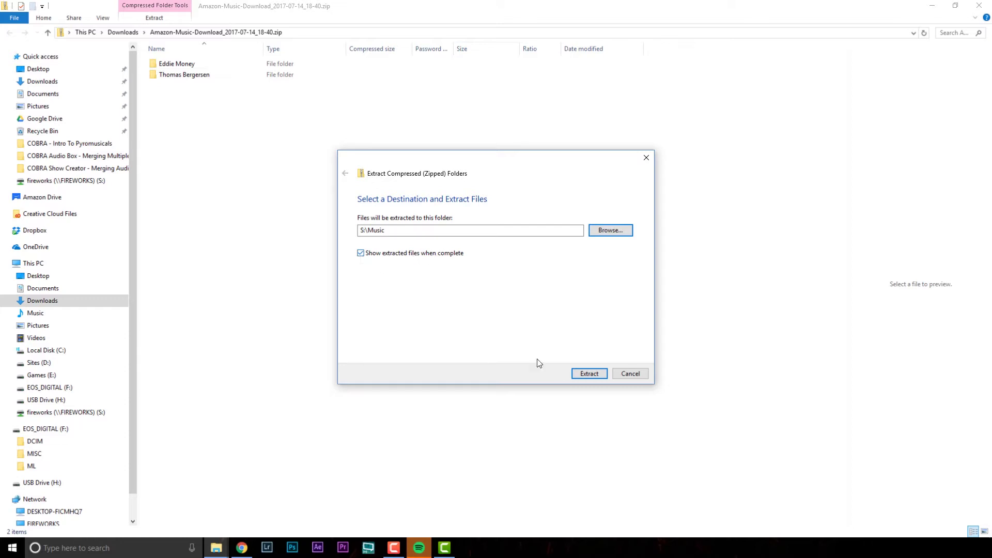
{"action": "left_click", "coordinate": [594, 374]}
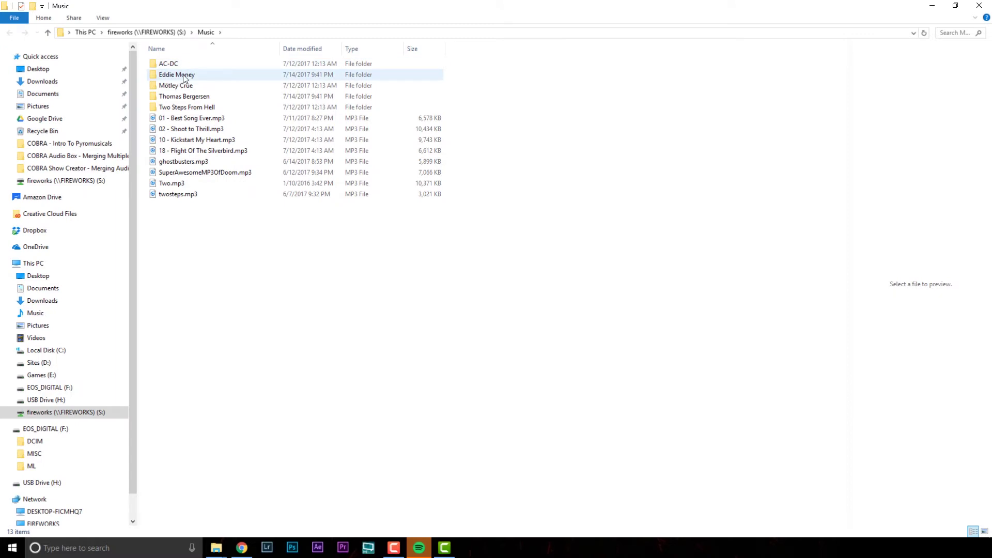
View the Details properties of Thomas Bergersen > Sun > 03 - Sun.mp3, showing 245kbps.
{"action": "left_click", "coordinate": [178, 76]}
{"action": "left_click", "coordinate": [194, 97]}
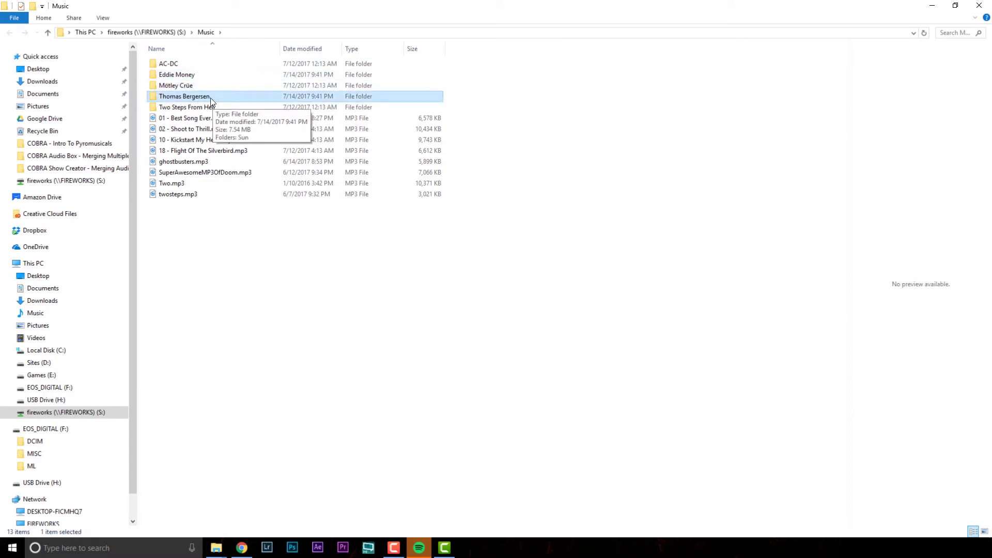
{"action": "double_click", "coordinate": [193, 97]}
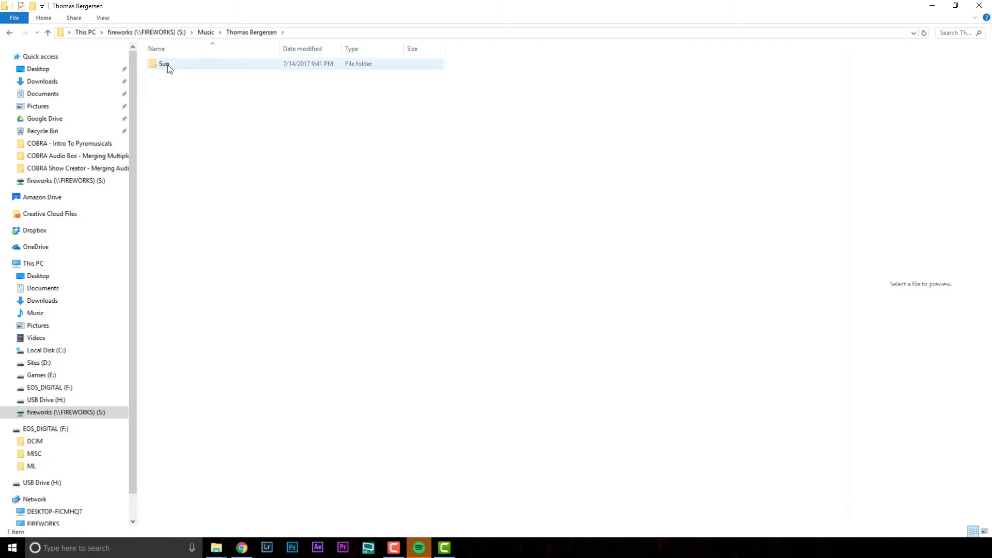
{"action": "double_click", "coordinate": [167, 68]}
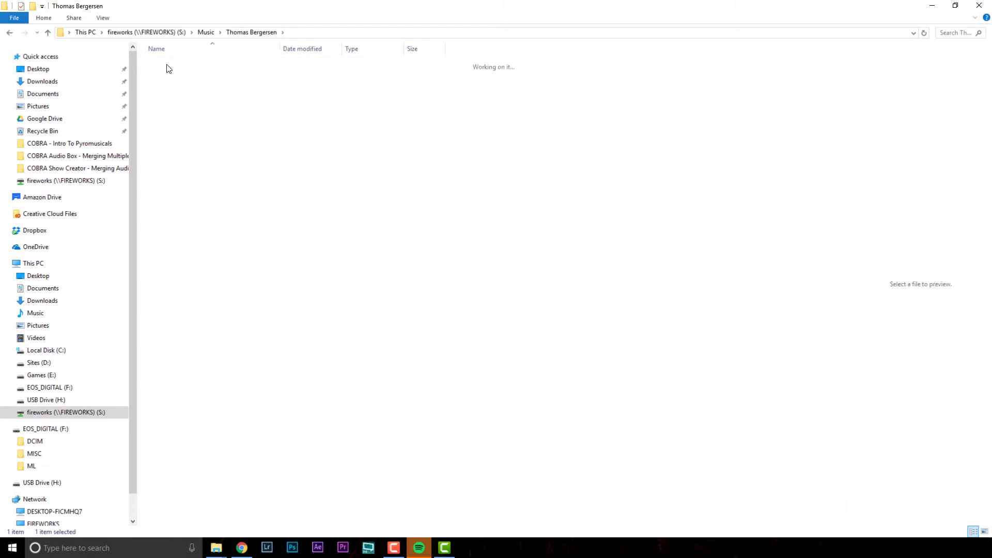
{"action": "right_click", "coordinate": [165, 65]}
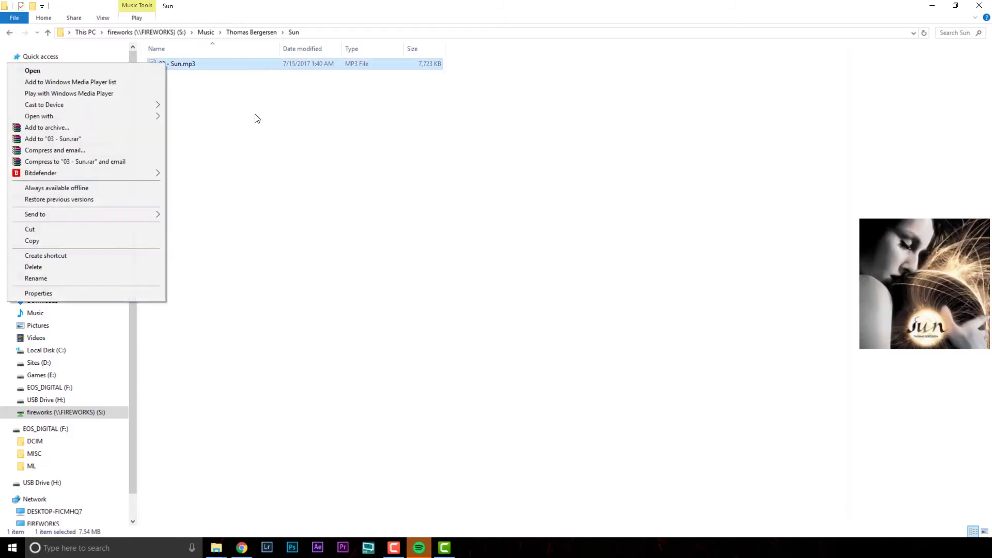
{"action": "left_click", "coordinate": [104, 292]}
{"action": "left_click", "coordinate": [211, 88]}
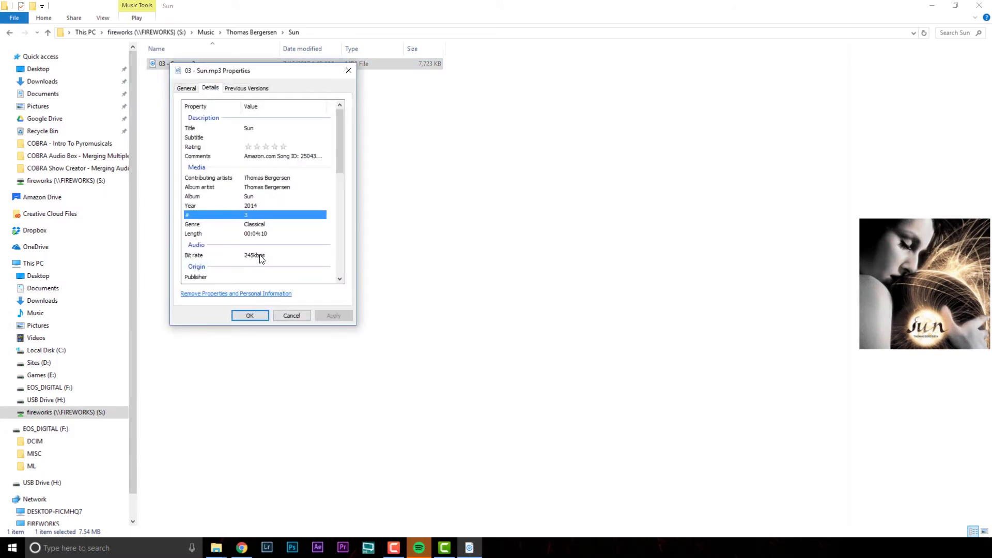
Close the properties, File Explorer and Amazon's download notice.
{"action": "left_click", "coordinate": [287, 316]}
{"action": "left_click", "coordinate": [287, 319]}
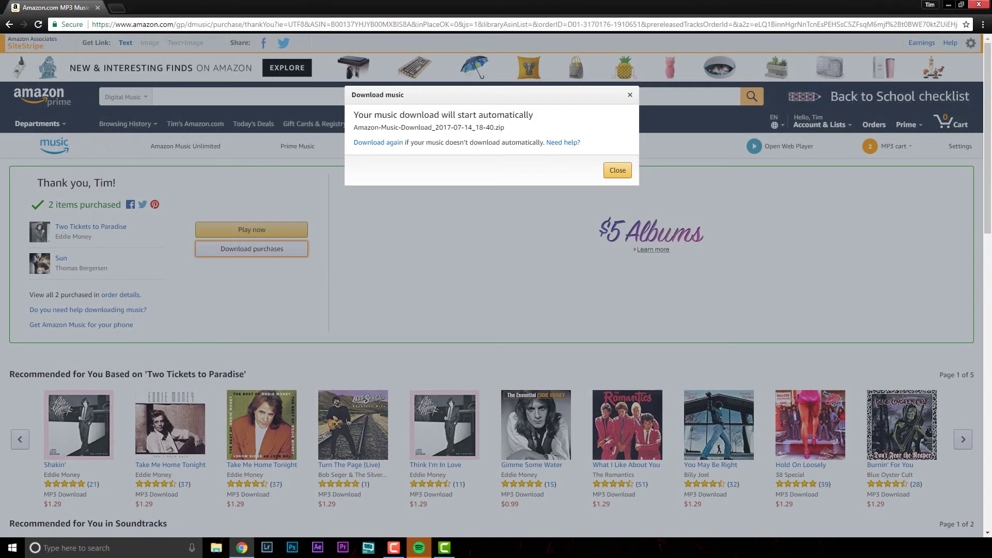
{"action": "left_click", "coordinate": [620, 174]}
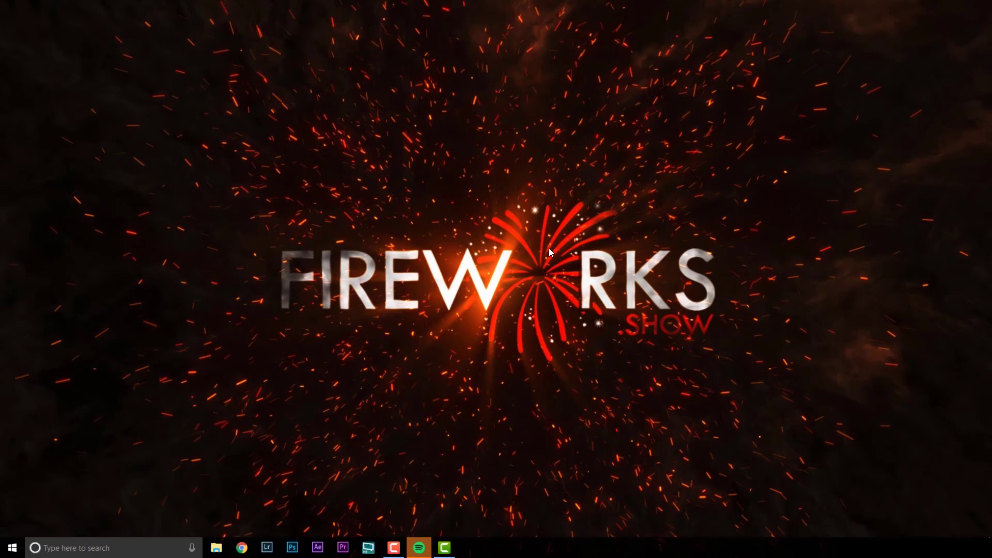
Launch Audacity via the 'aud' Windows search and keep the project rate at 44100 Hz.
{"action": "left_click", "coordinate": [96, 550]}
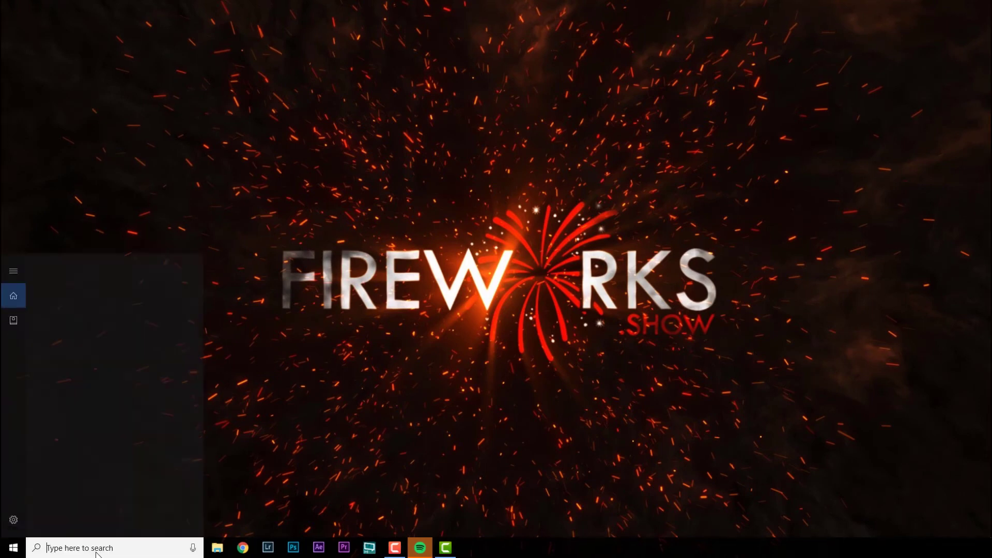
{"action": "type", "text": "aud"}
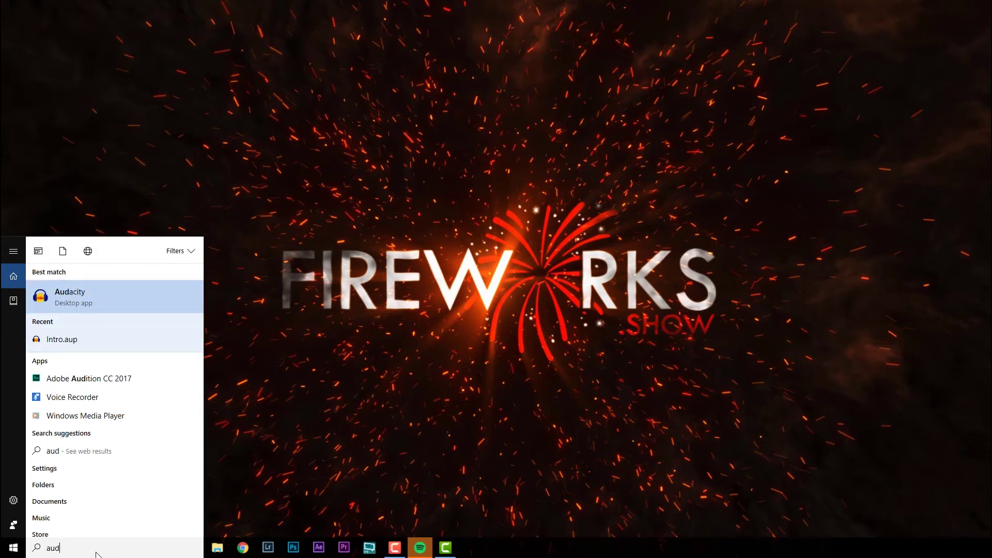
{"action": "key", "text": "Return"}
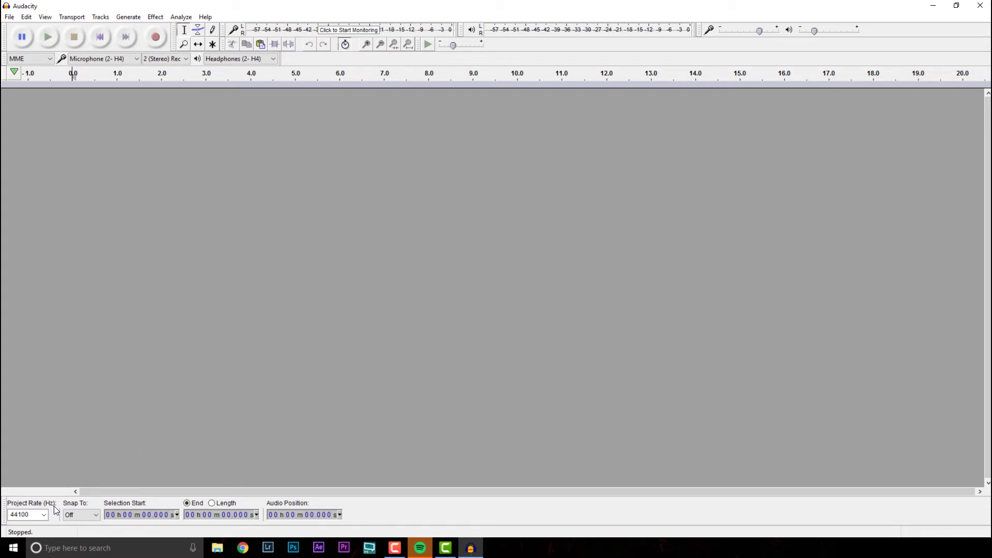
{"action": "double_click", "coordinate": [12, 515]}
{"action": "left_click", "coordinate": [261, 339]}
{"action": "left_click", "coordinate": [44, 515]}
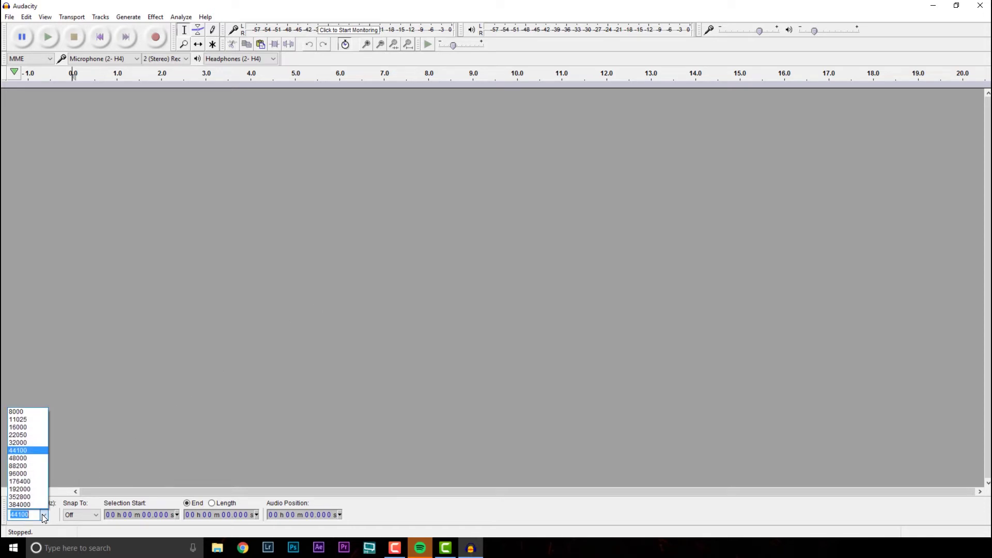
{"action": "left_click", "coordinate": [23, 453]}
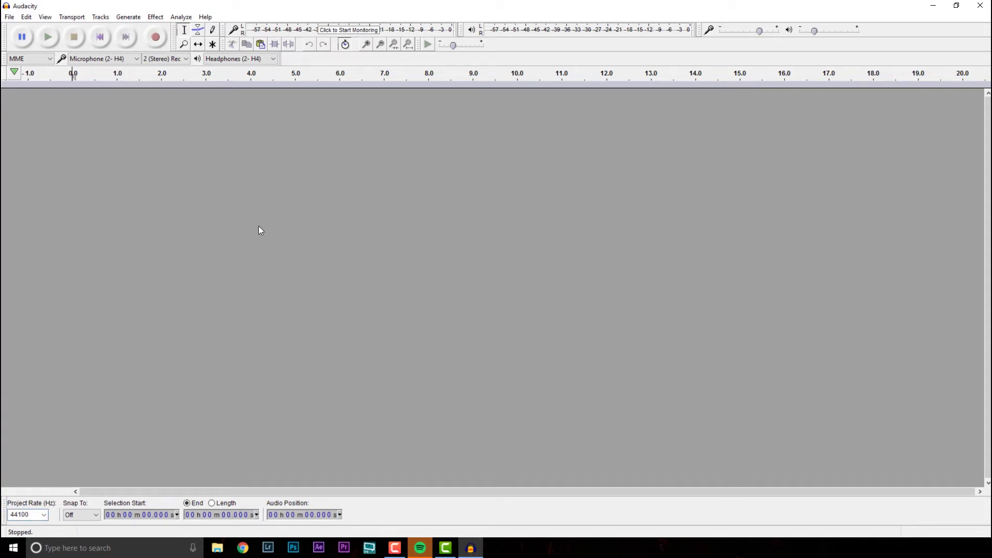
Import S:\Music\Eddie Money\01 - Two Tickets to Paradise.mp3 as an audio track.
{"action": "left_click", "coordinate": [10, 16]}
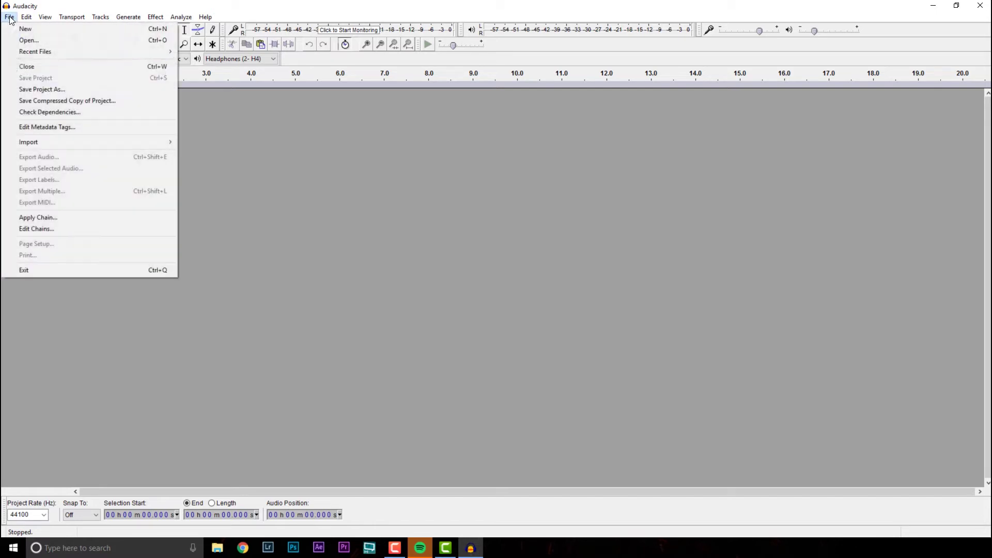
{"action": "mouse_move", "coordinate": [41, 144]}
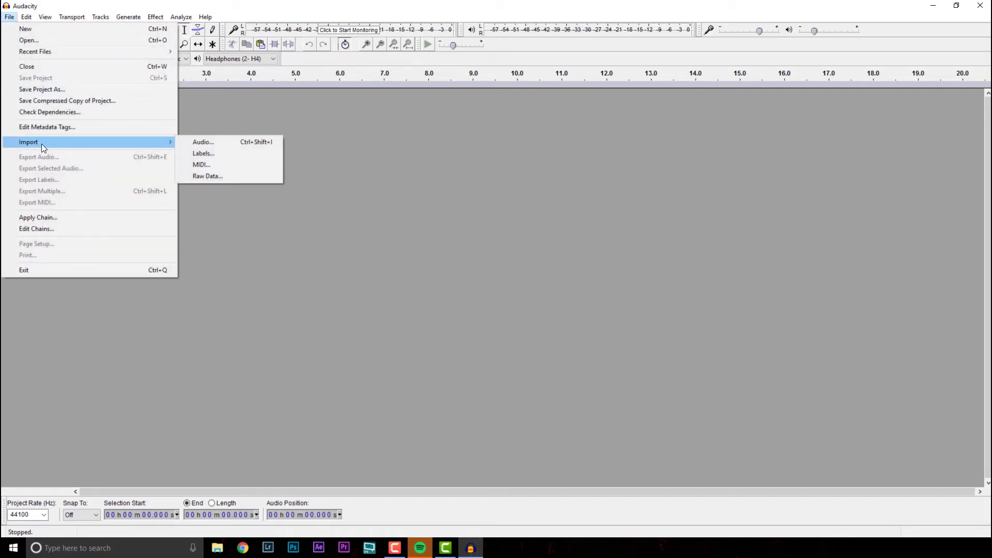
{"action": "left_click", "coordinate": [203, 142]}
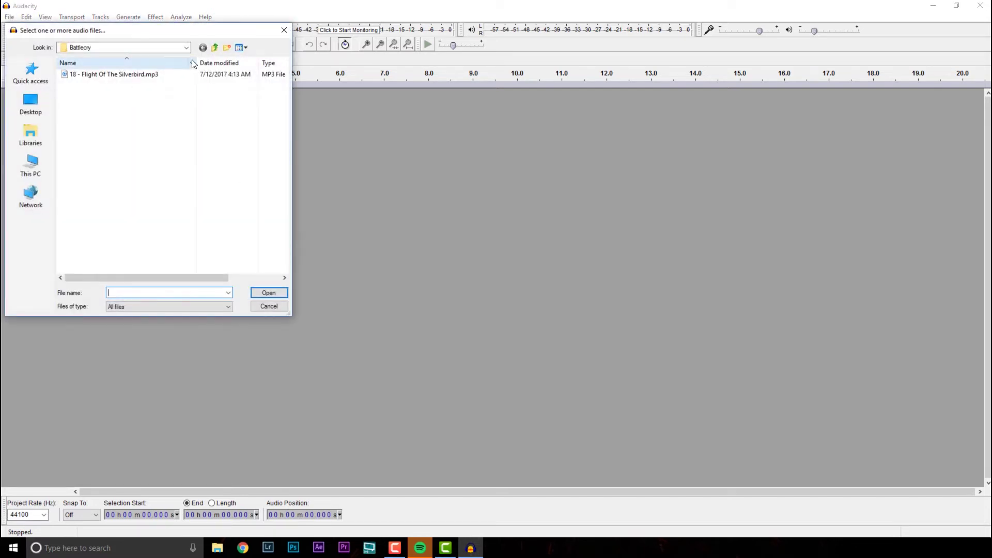
{"action": "left_click", "coordinate": [42, 167]}
{"action": "scroll", "coordinate": [108, 245], "scroll_direction": "down", "scroll_amount": 3}
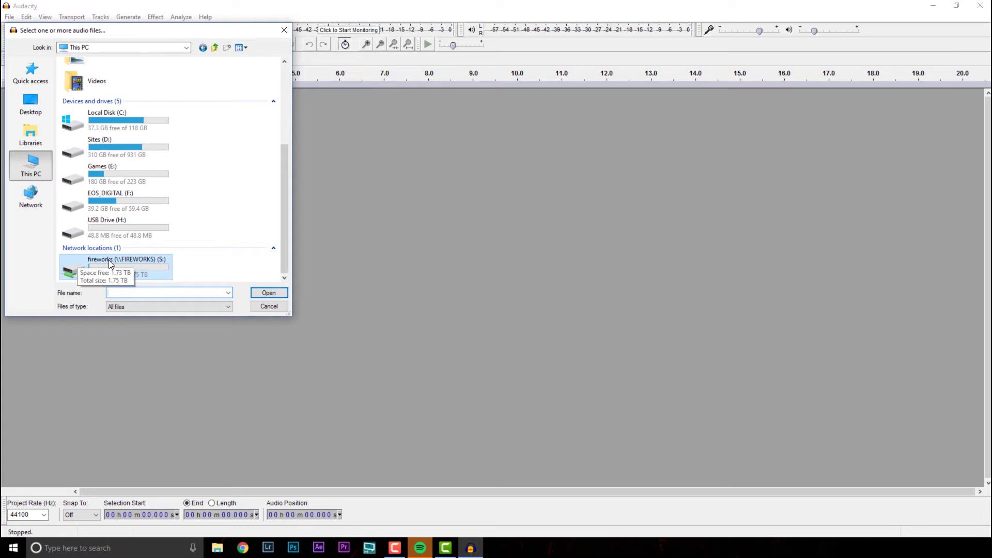
{"action": "double_click", "coordinate": [110, 263]}
{"action": "double_click", "coordinate": [83, 75]}
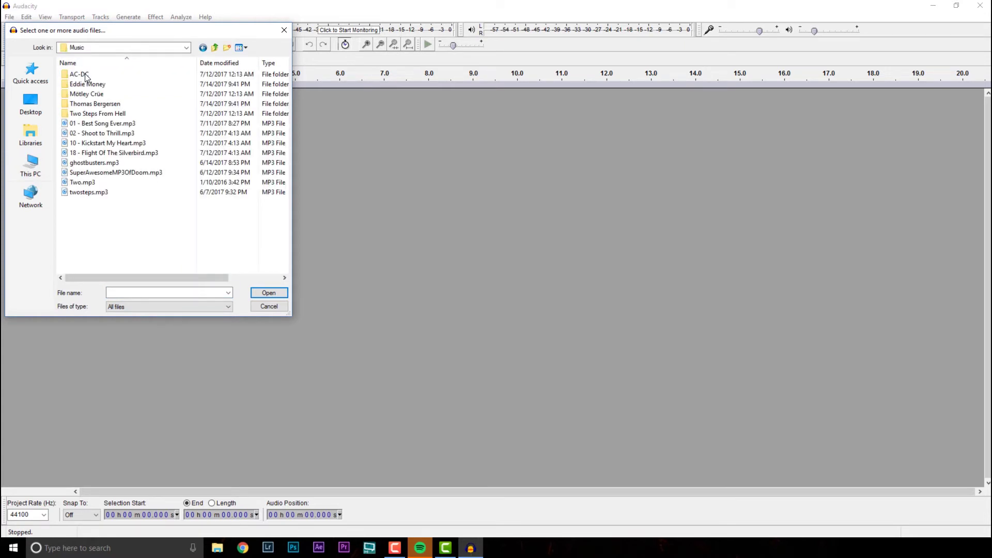
{"action": "left_click", "coordinate": [87, 84]}
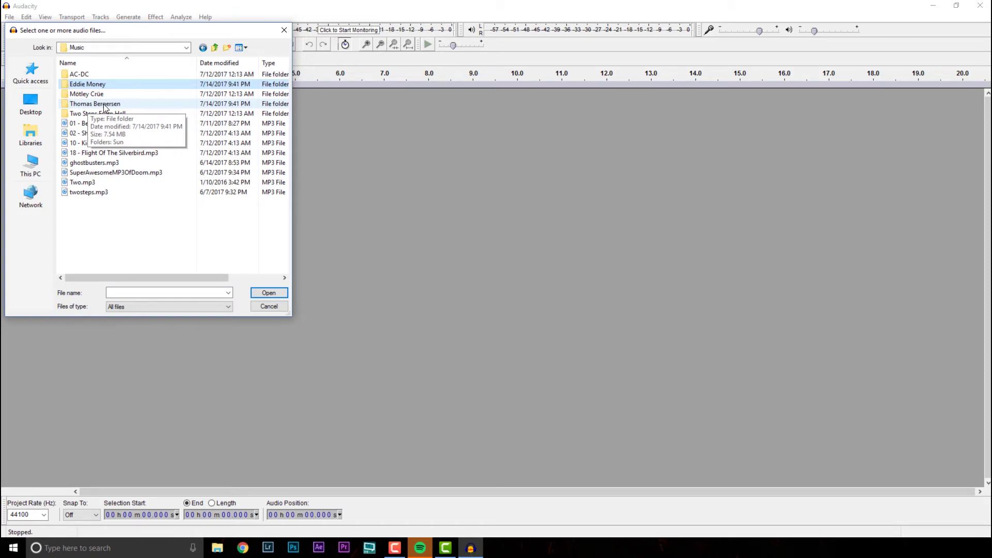
{"action": "double_click", "coordinate": [88, 84]}
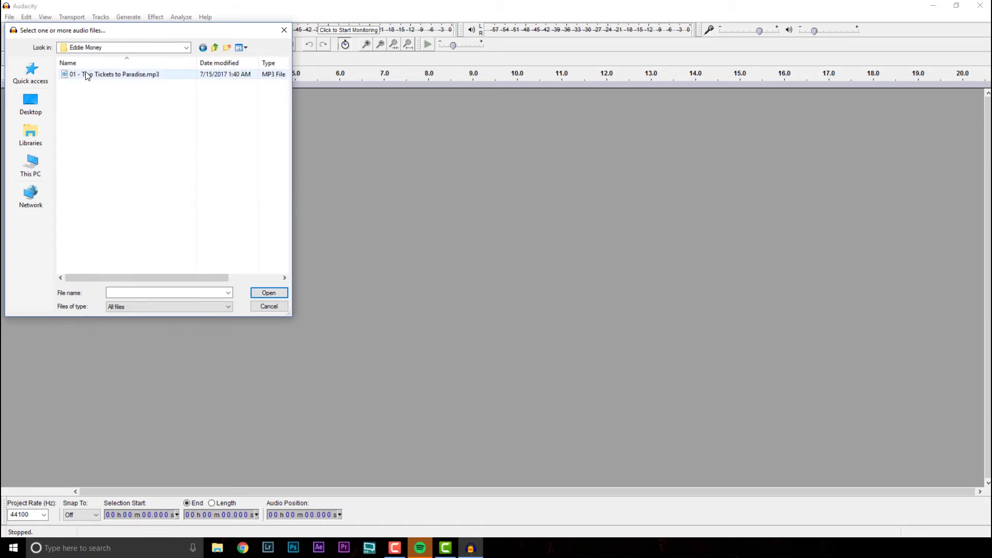
{"action": "double_click", "coordinate": [87, 75]}
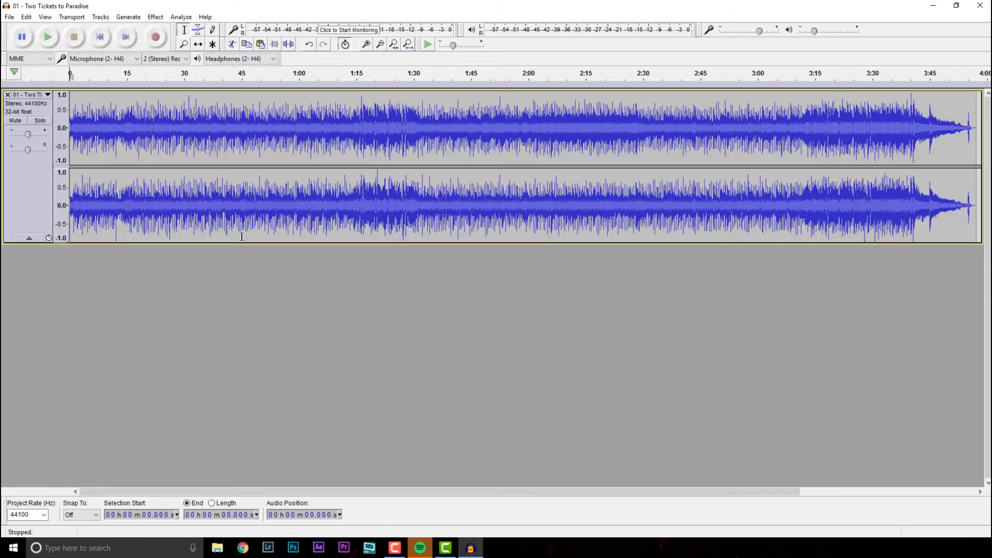
{"action": "left_click", "coordinate": [26, 17]}
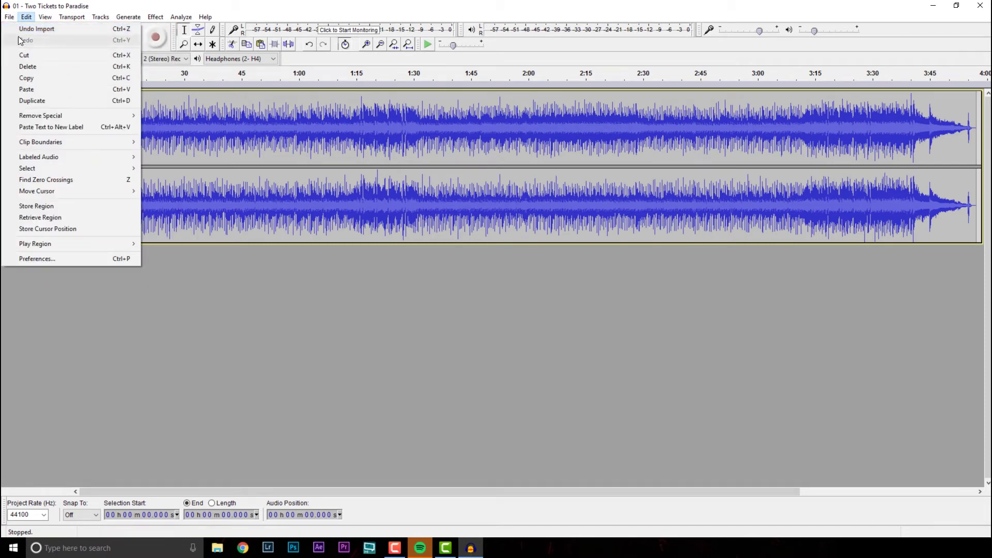
Import 03 - Sun.mp3 from Music > Thomas Bergersen > Sun as a new track.
{"action": "mouse_move", "coordinate": [10, 17]}
{"action": "mouse_move", "coordinate": [48, 139]}
{"action": "left_click", "coordinate": [211, 141]}
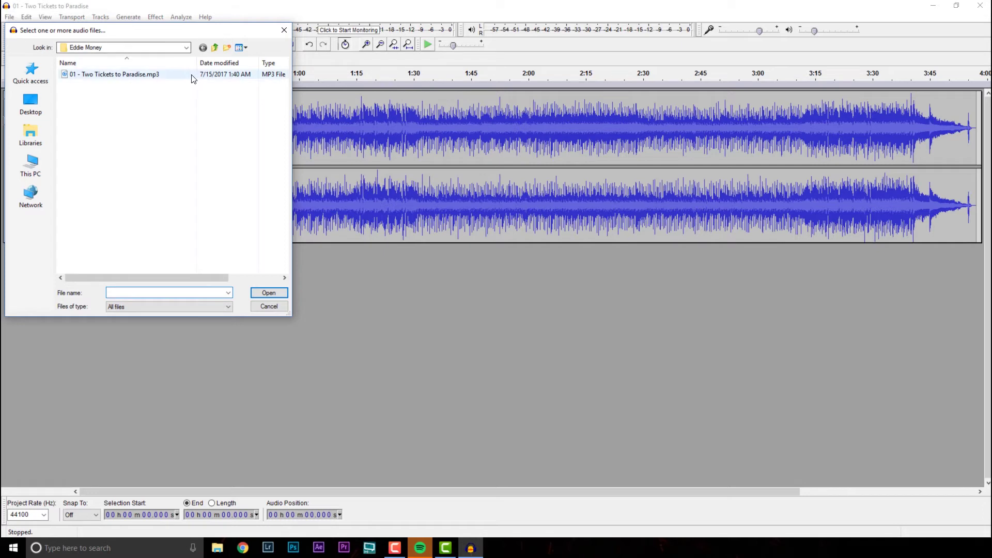
{"action": "left_click", "coordinate": [186, 48]}
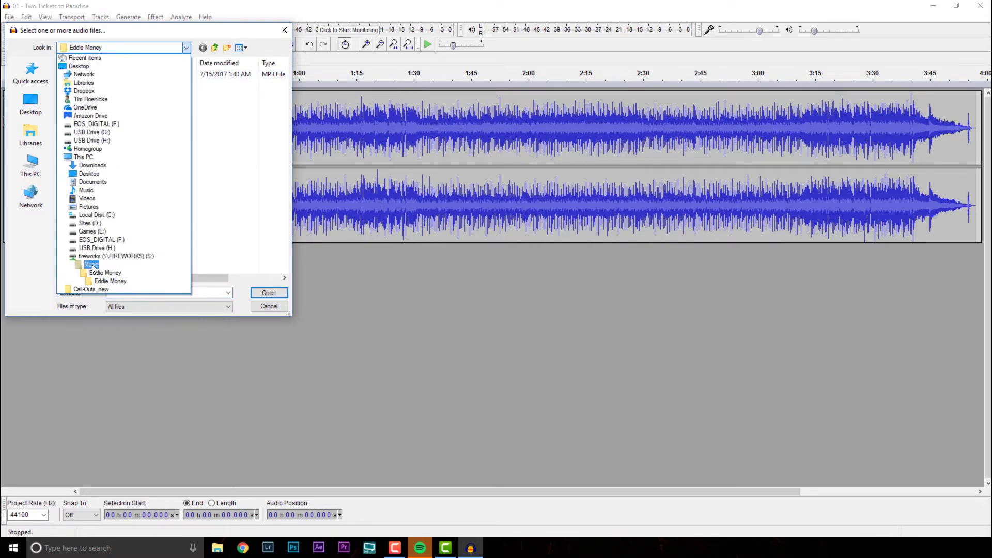
{"action": "left_click", "coordinate": [186, 48]}
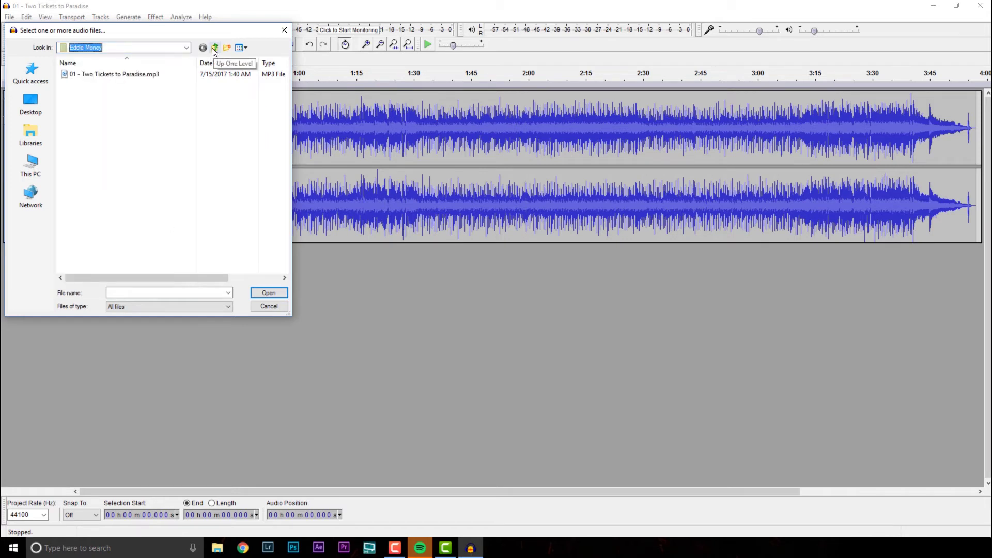
{"action": "left_click", "coordinate": [215, 48]}
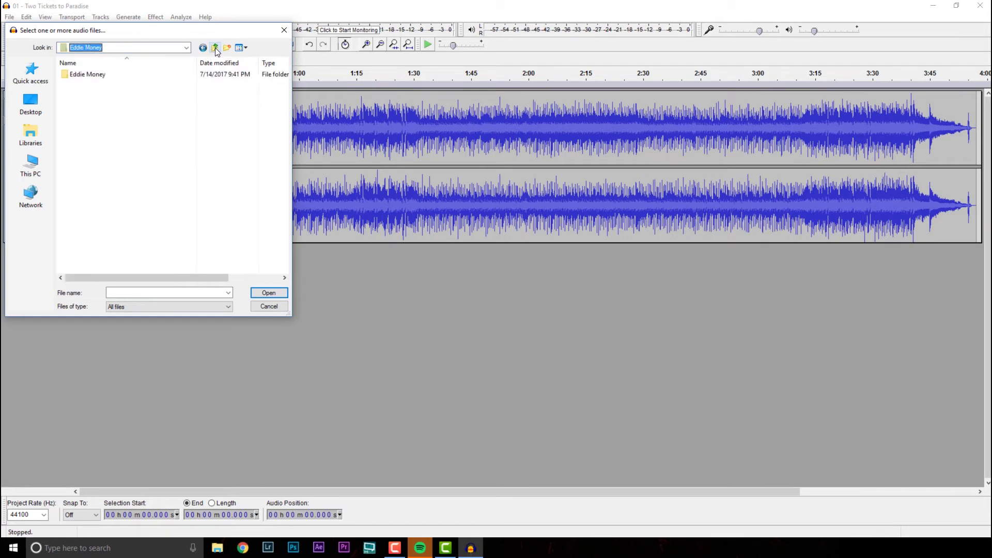
{"action": "left_click", "coordinate": [215, 47]}
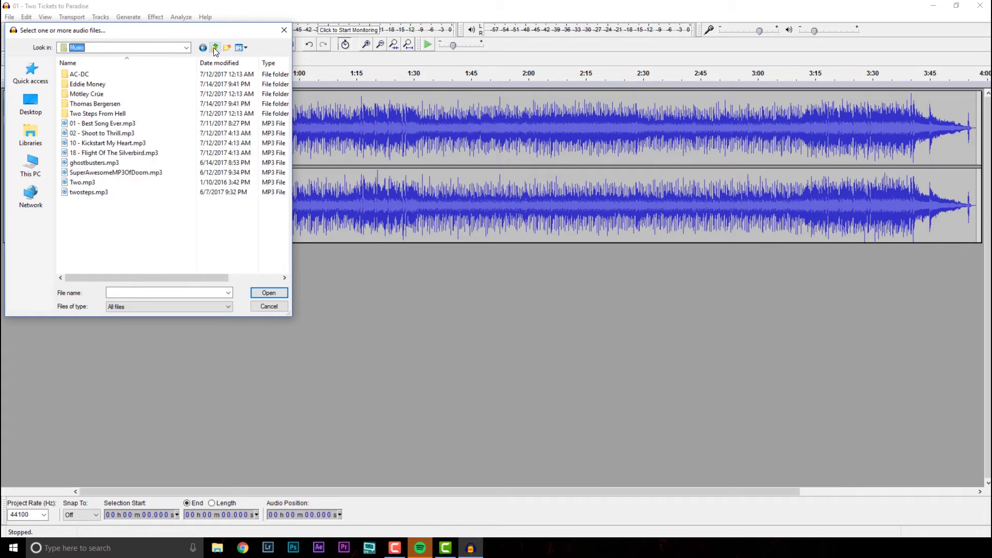
{"action": "double_click", "coordinate": [88, 105]}
{"action": "double_click", "coordinate": [78, 73]}
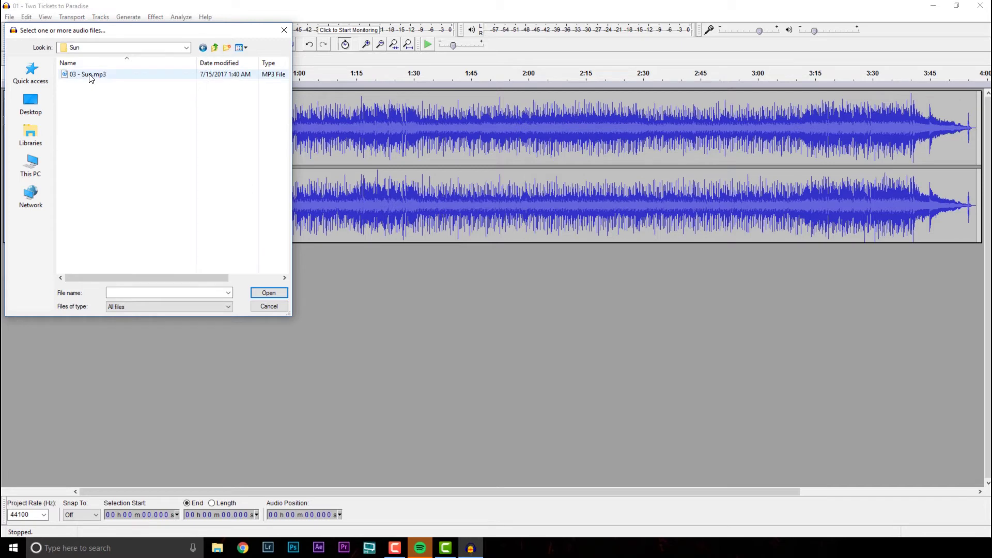
{"action": "double_click", "coordinate": [89, 76]}
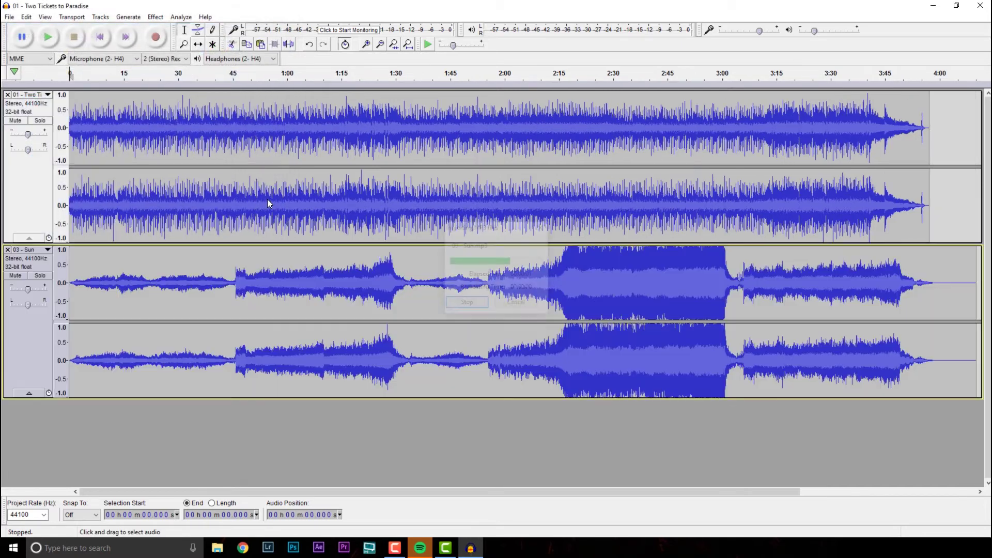
Import 18 - Flight Of The Silverbird.mp3 from Two Steps From Hell > Battlecry.
{"action": "left_click", "coordinate": [9, 17]}
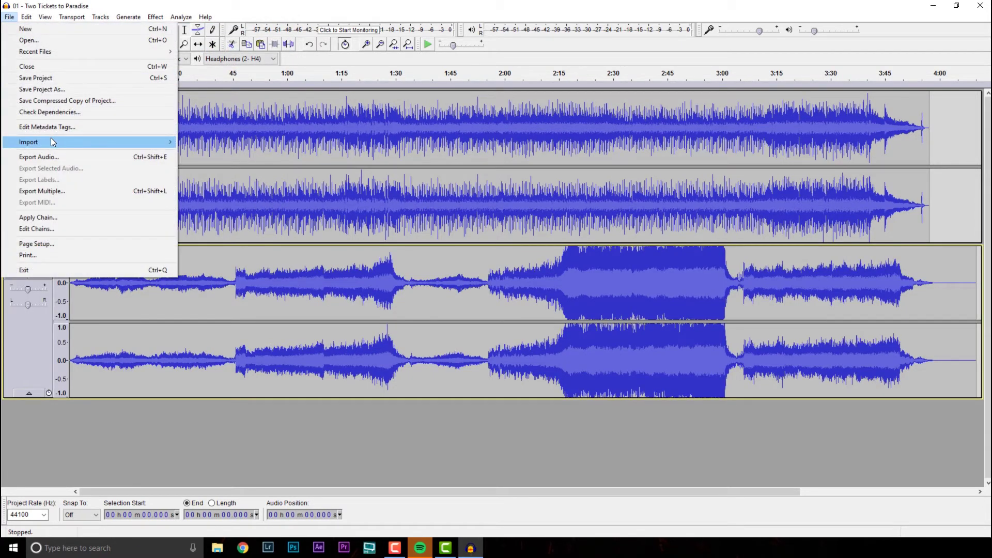
{"action": "mouse_move", "coordinate": [51, 141]}
{"action": "left_click", "coordinate": [226, 145]}
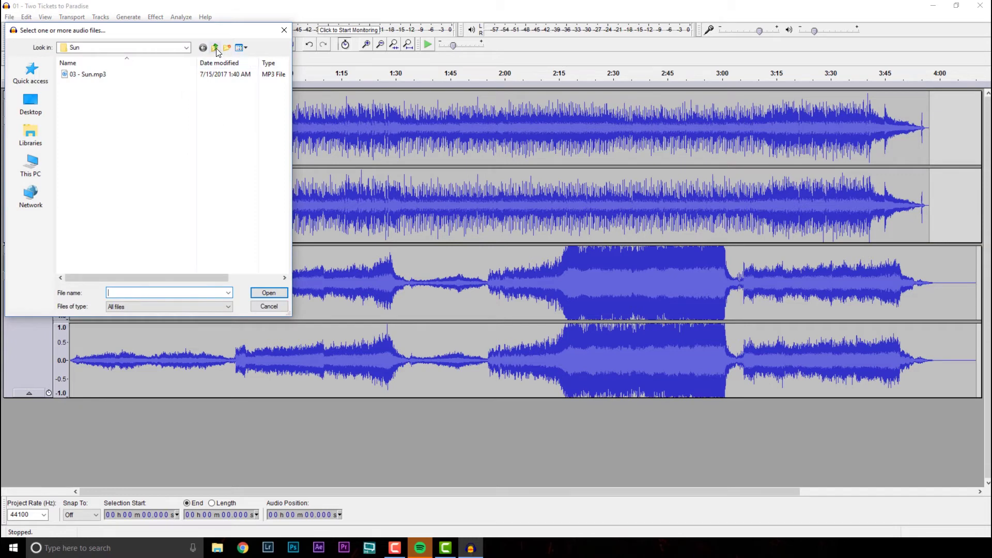
{"action": "left_click", "coordinate": [216, 48]}
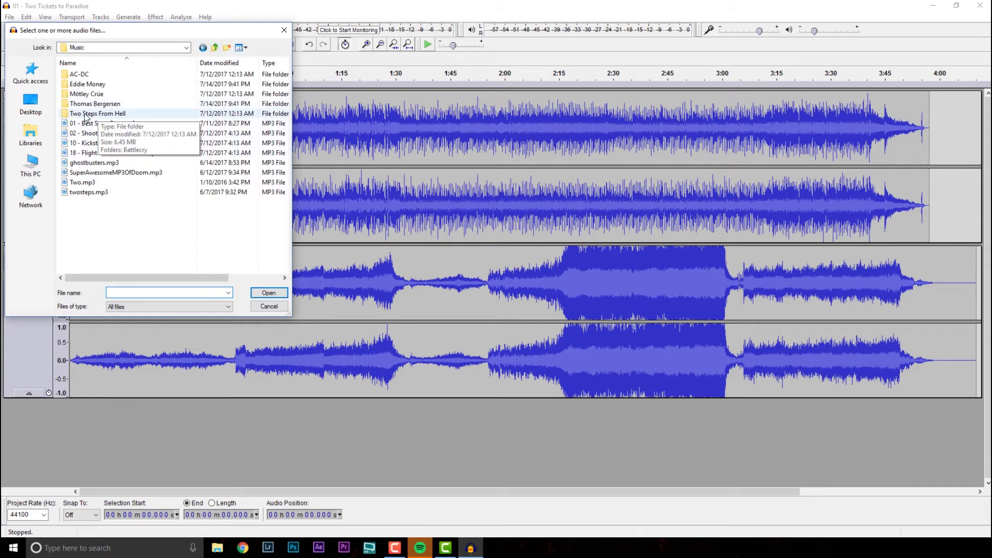
{"action": "left_click", "coordinate": [86, 115]}
{"action": "double_click", "coordinate": [86, 114]}
{"action": "double_click", "coordinate": [85, 75]}
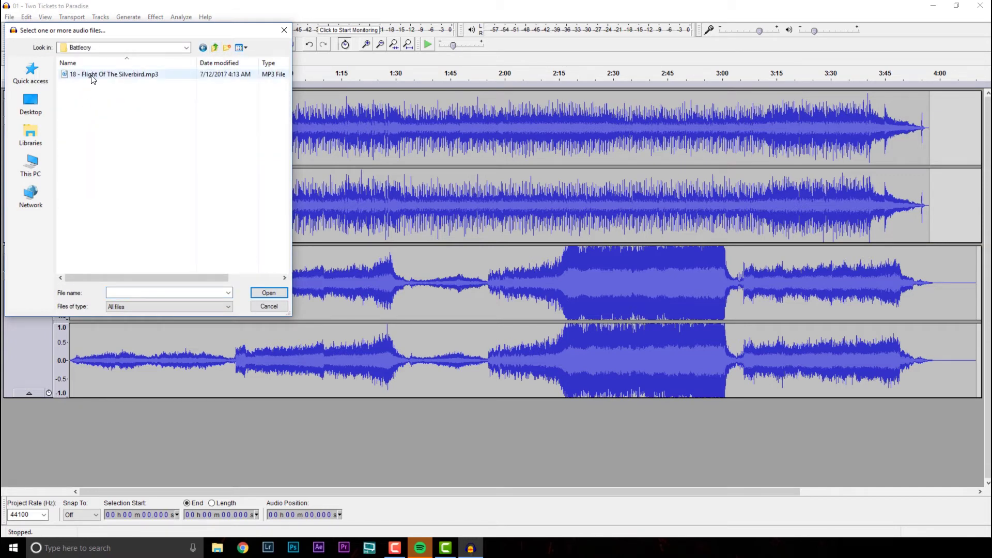
{"action": "double_click", "coordinate": [86, 75]}
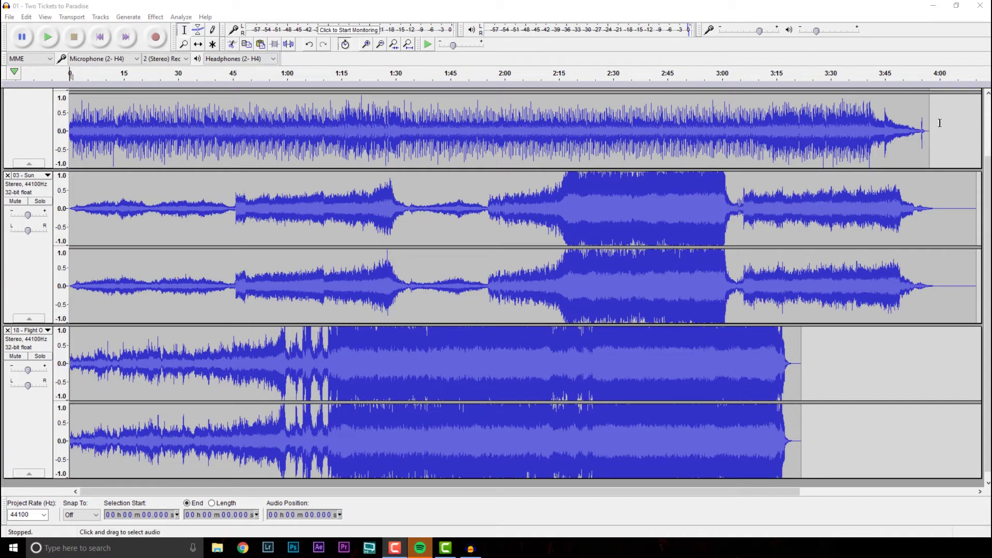
Scroll back to the top and place the play start at 30.363 s in Two Tickets to Paradise.
{"action": "scroll", "coordinate": [490, 271], "scroll_direction": "up", "scroll_amount": 2}
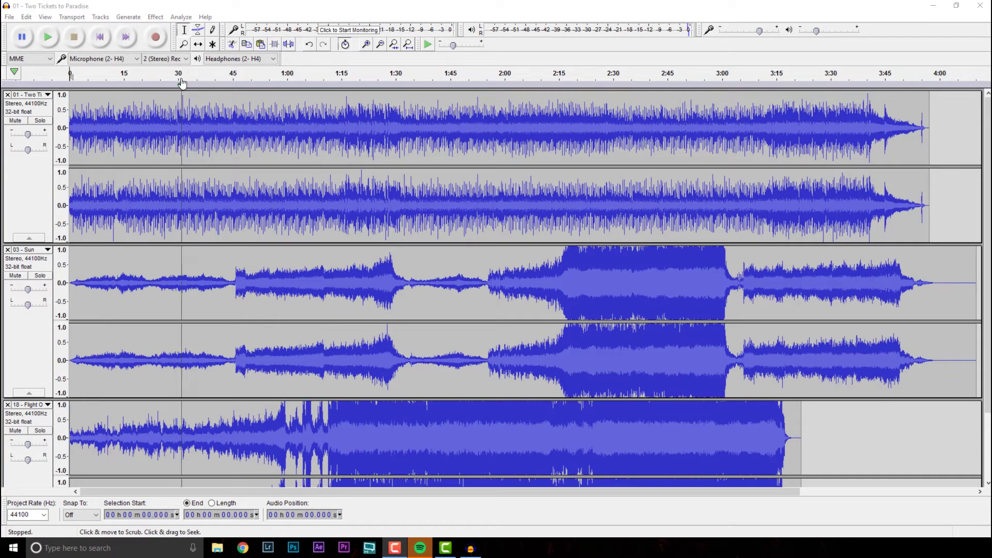
{"action": "left_click", "coordinate": [179, 128]}
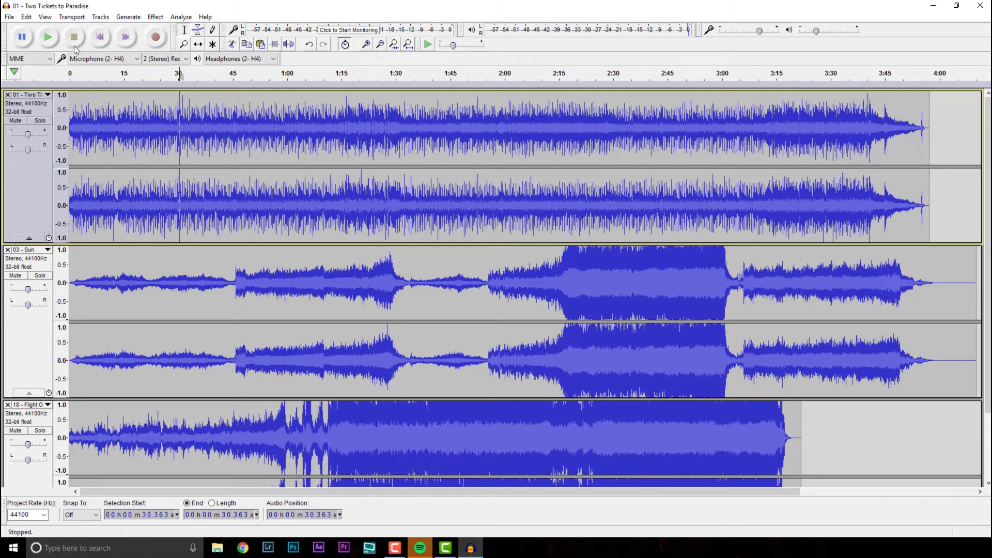
Play from the 0:30 mark, stop, then jump the play position to the start and end.
{"action": "left_click", "coordinate": [51, 38]}
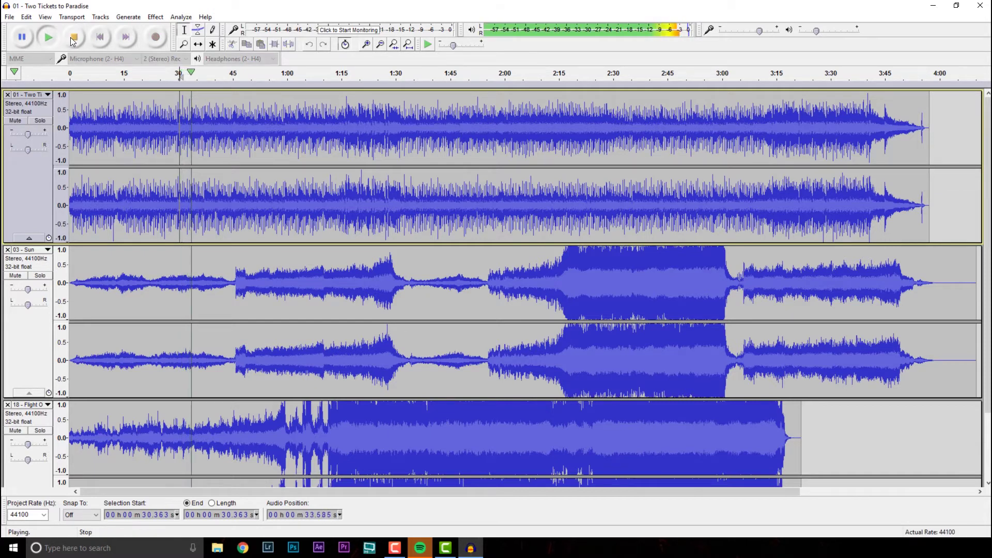
{"action": "left_click", "coordinate": [74, 38]}
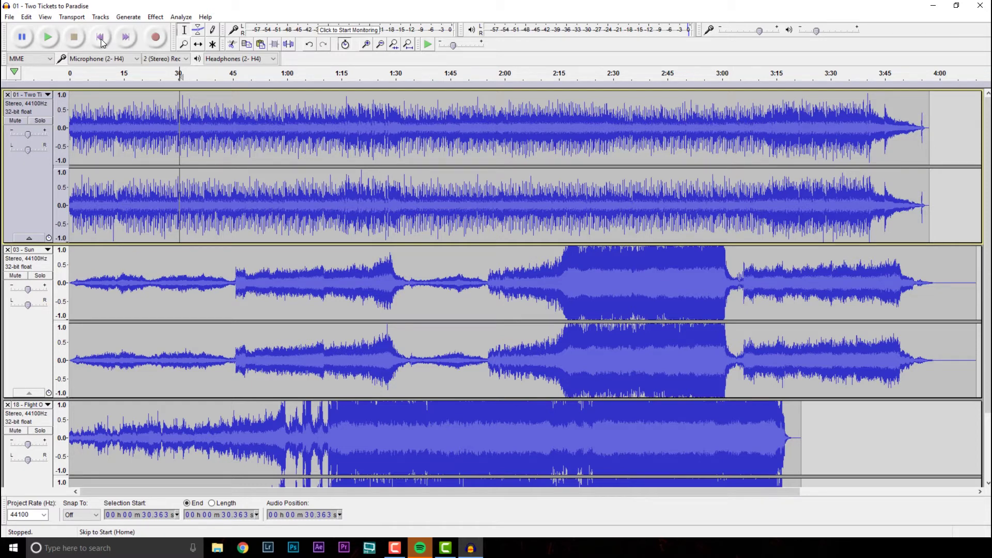
{"action": "left_click", "coordinate": [102, 43]}
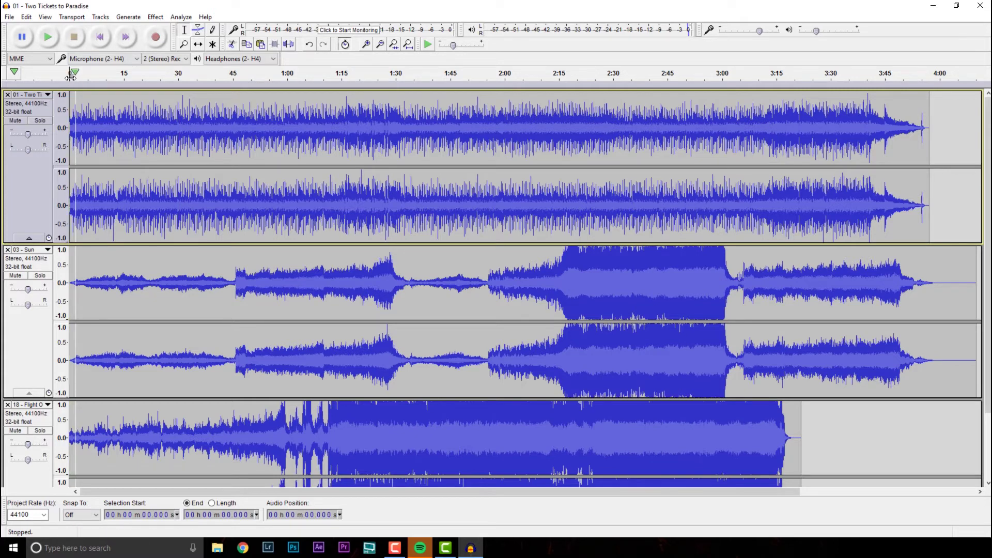
{"action": "left_click", "coordinate": [126, 40]}
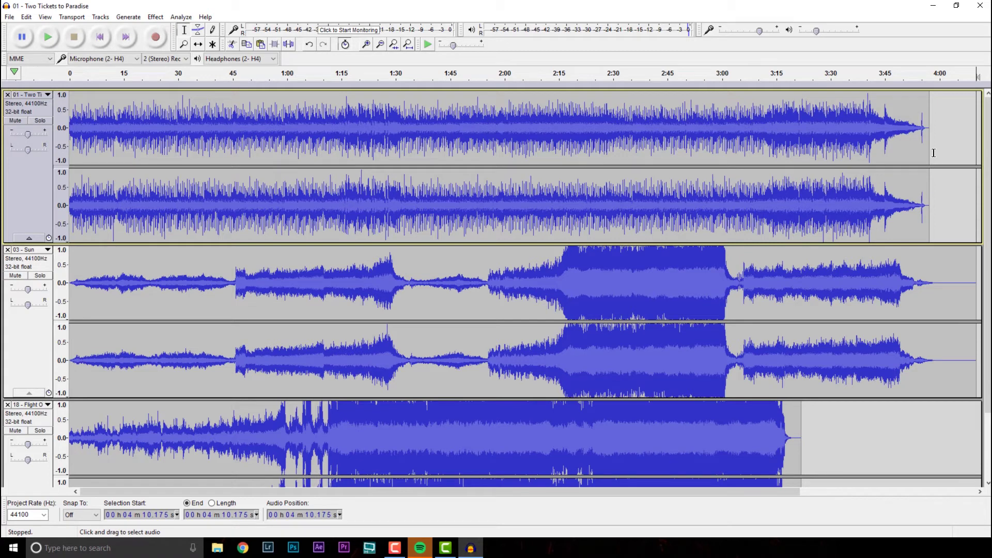
Return to the start, then select roughly 1:15 to 1:30 of Two Tickets to Paradise.
{"action": "left_click", "coordinate": [101, 40]}
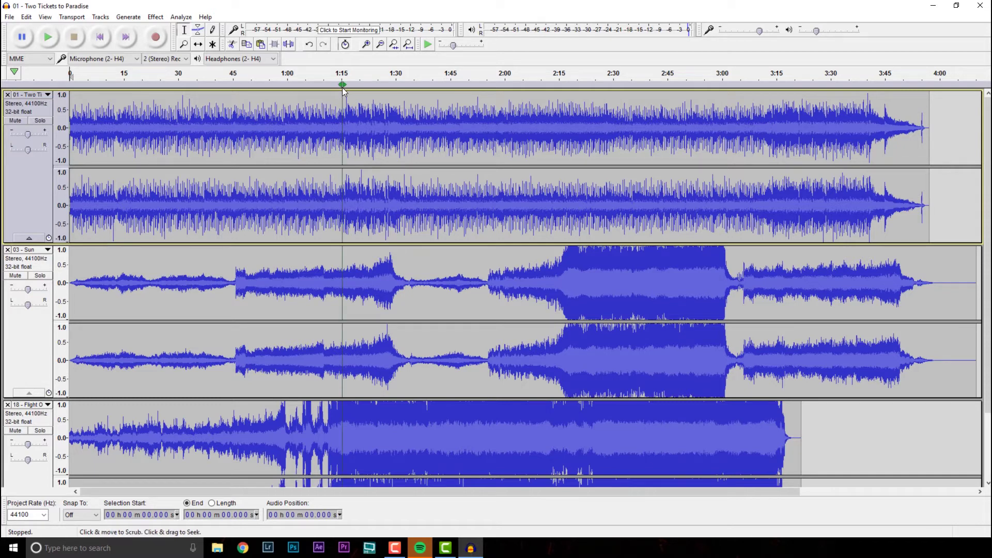
{"action": "left_click", "coordinate": [340, 123]}
{"action": "left_click_drag", "start_coordinate": [341, 123], "coordinate": [396, 126]}
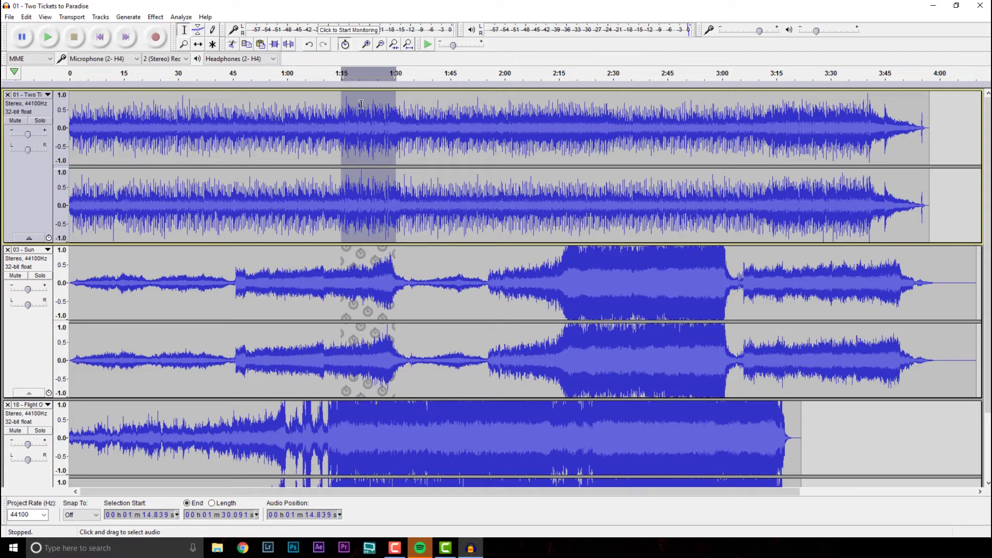
Zoom to the selection, reselect 1:18.7–1:20.7, then fit the whole project in view.
{"action": "left_click", "coordinate": [393, 44]}
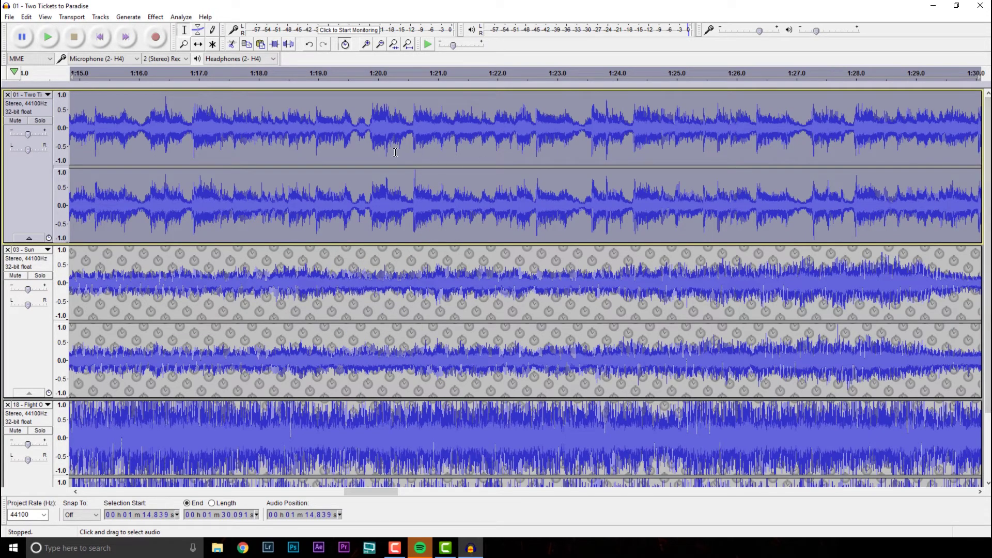
{"action": "left_click_drag", "start_coordinate": [418, 140], "coordinate": [299, 138]}
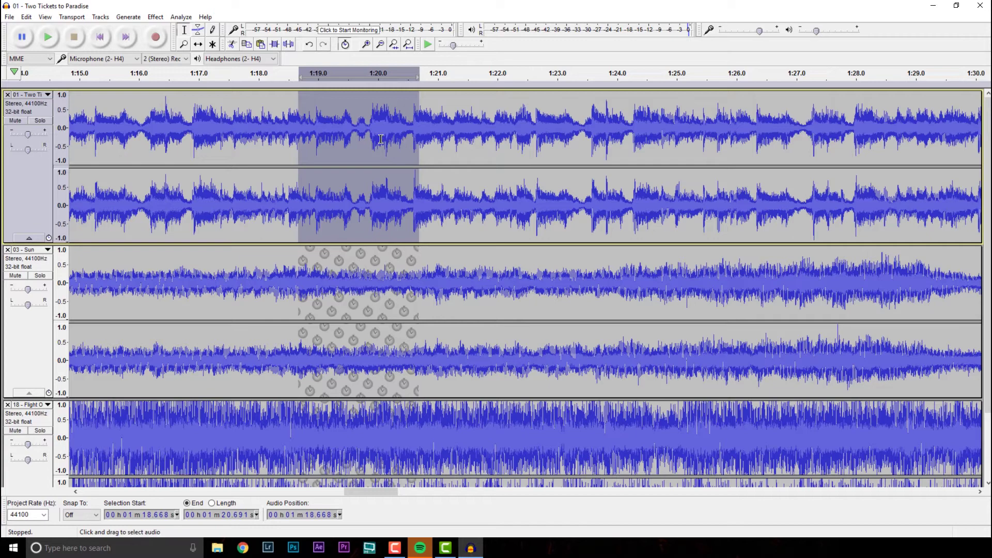
{"action": "left_click", "coordinate": [408, 46]}
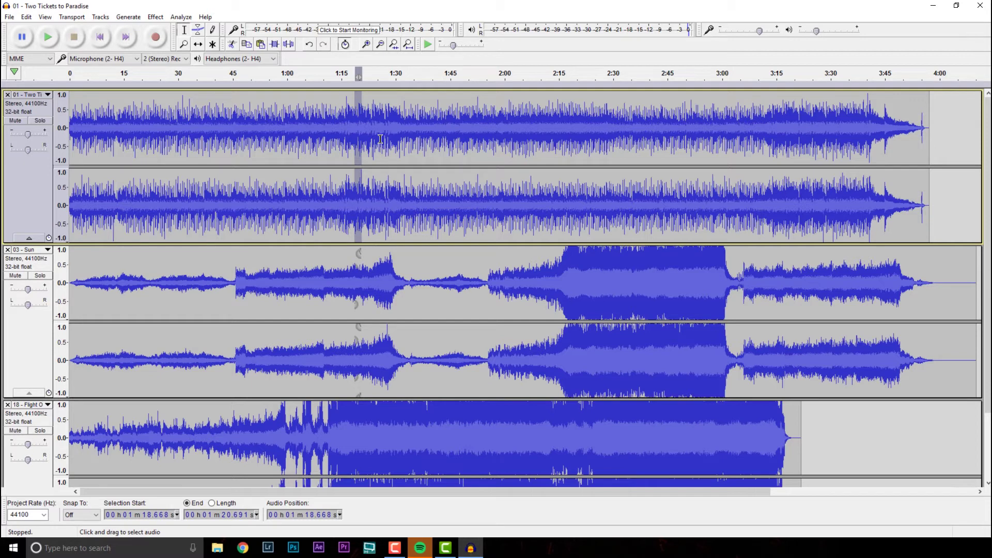
Deselect, try each track header, then drag the 03 - Sun track to the top.
{"action": "left_click", "coordinate": [269, 202]}
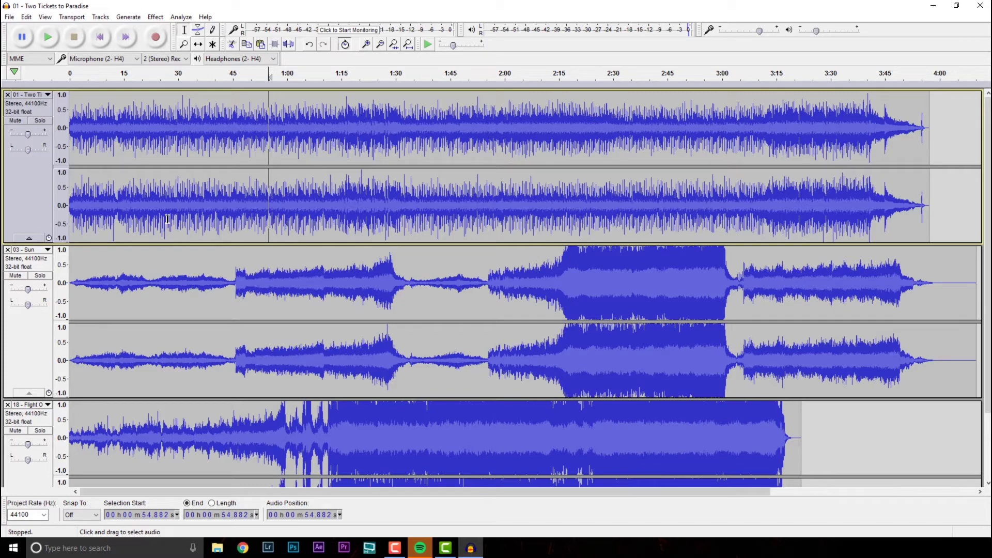
{"action": "left_click", "coordinate": [25, 176]}
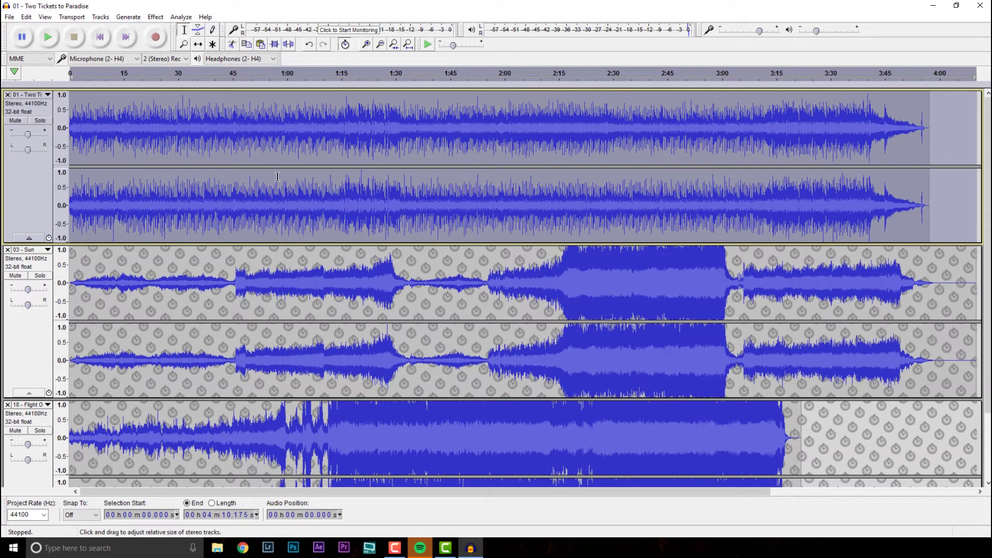
{"action": "left_click", "coordinate": [20, 334]}
{"action": "left_click", "coordinate": [31, 474]}
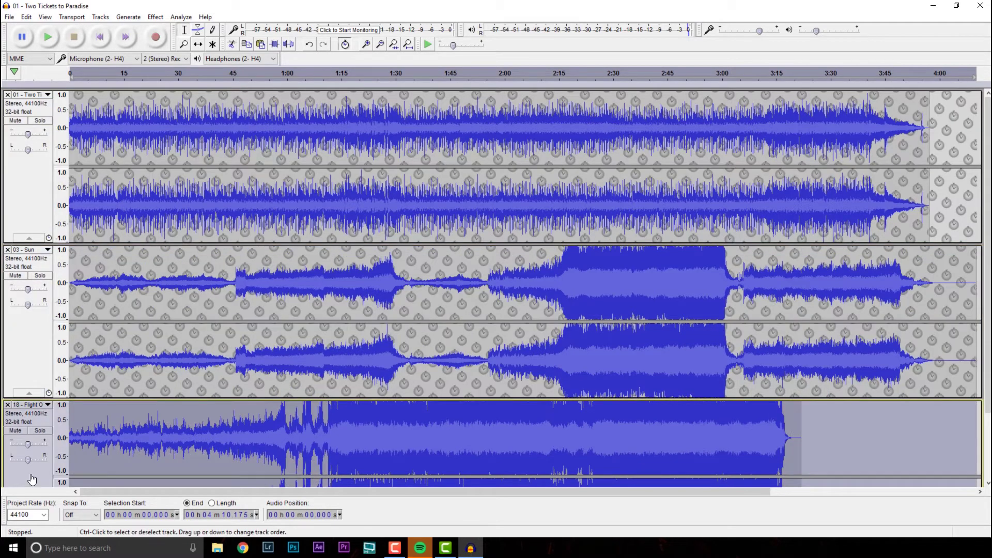
{"action": "left_click", "coordinate": [29, 345]}
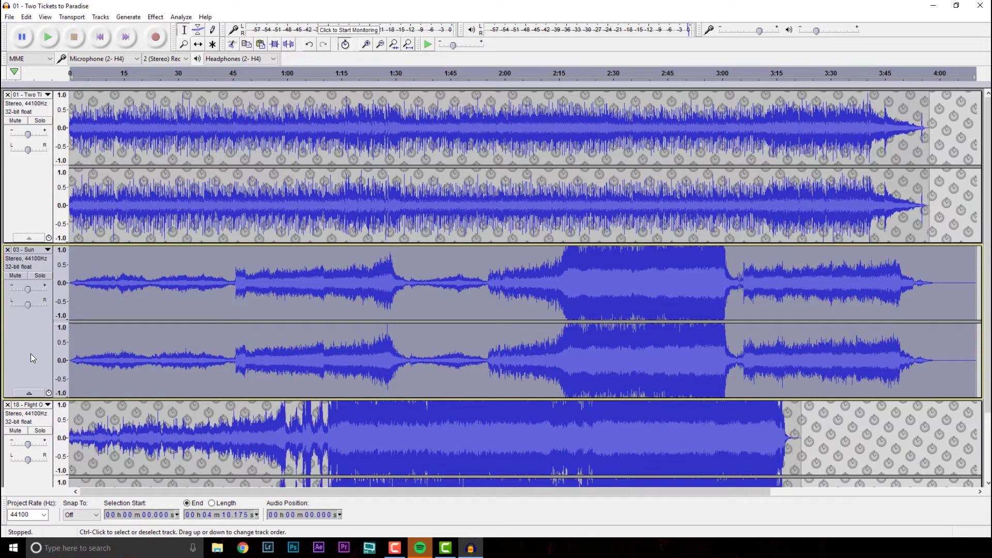
{"action": "left_click_drag", "start_coordinate": [30, 360], "coordinate": [35, 151]}
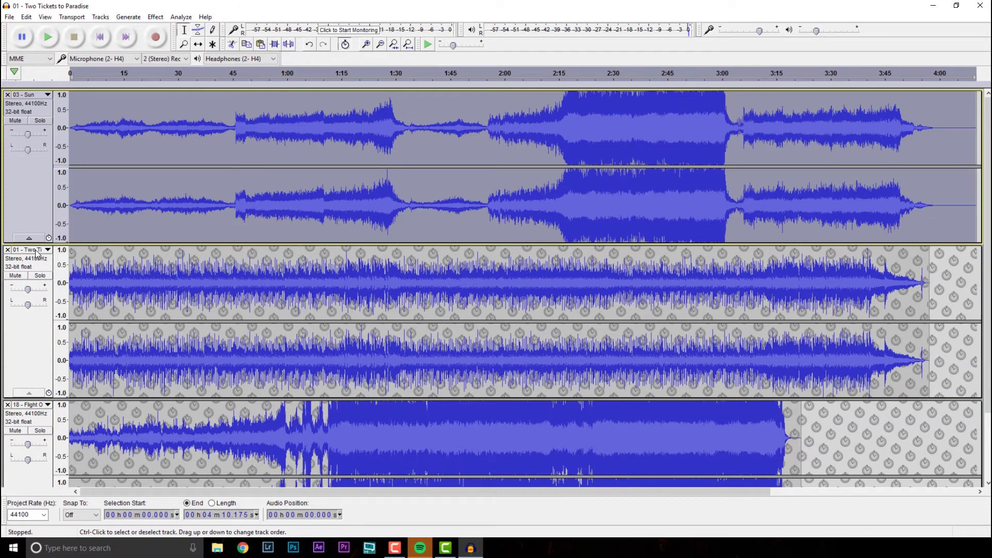
{"action": "left_click", "coordinate": [22, 343]}
Select all three tracks from the Edit menu, then select only Two Tickets to Paradise.
{"action": "left_click", "coordinate": [31, 197]}
{"action": "left_click", "coordinate": [27, 18]}
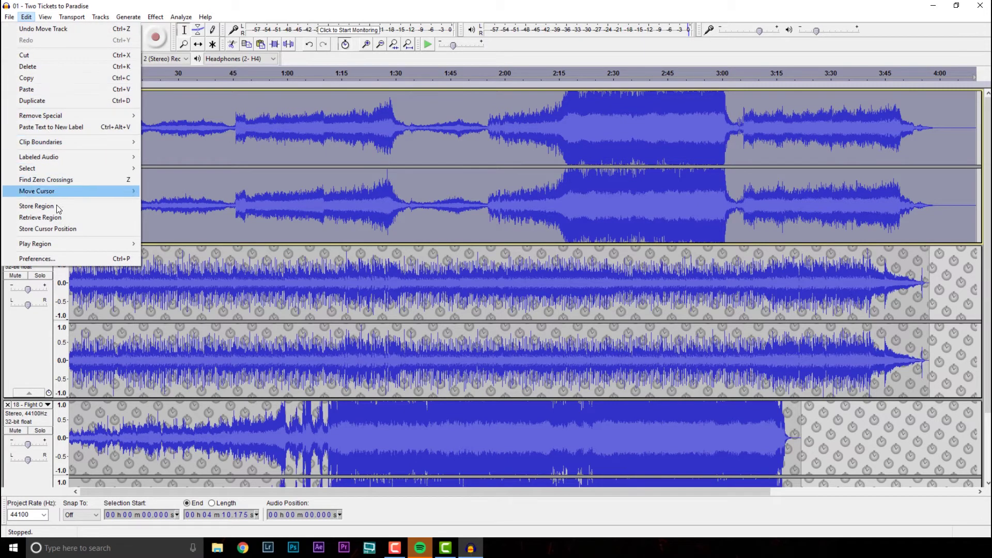
{"action": "mouse_move", "coordinate": [49, 166]}
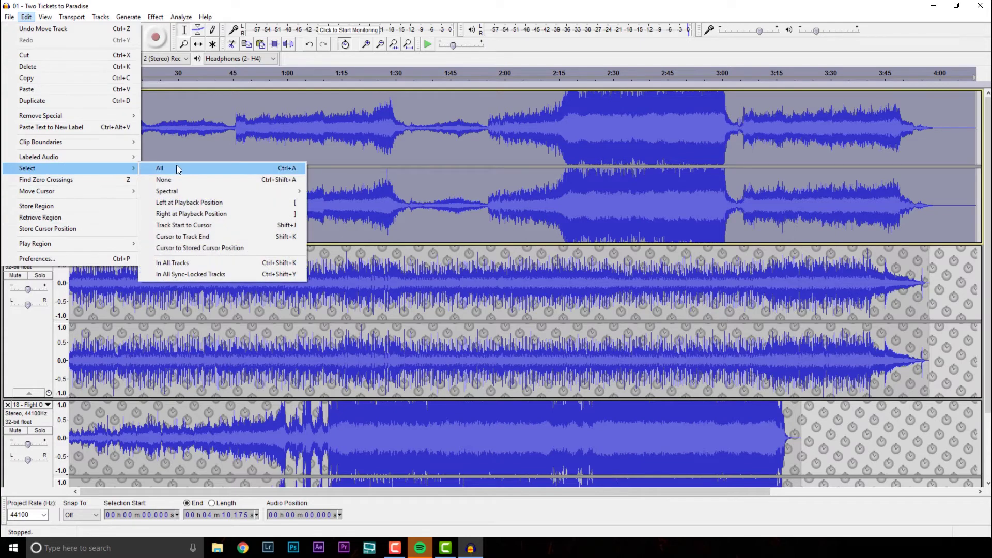
{"action": "left_click", "coordinate": [236, 170]}
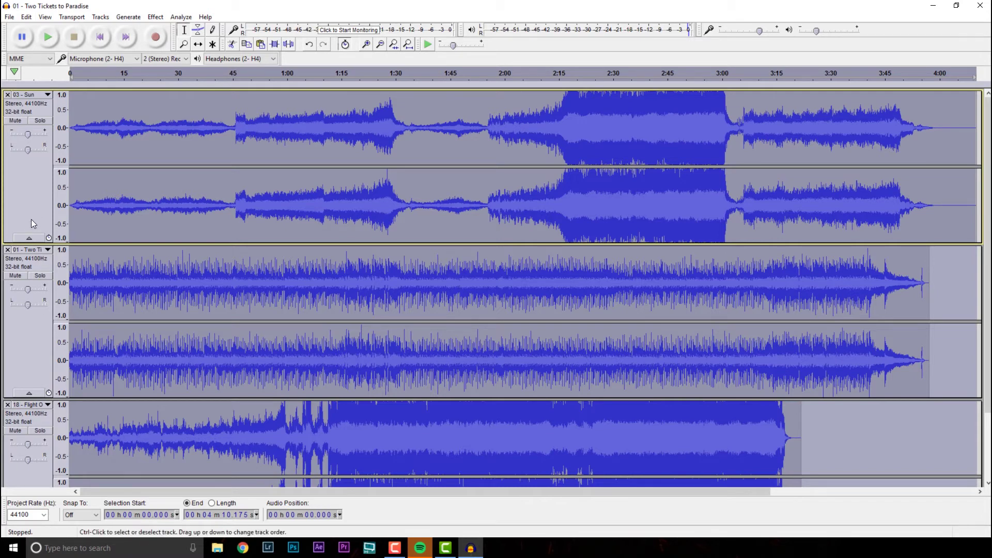
{"action": "left_click", "coordinate": [28, 351]}
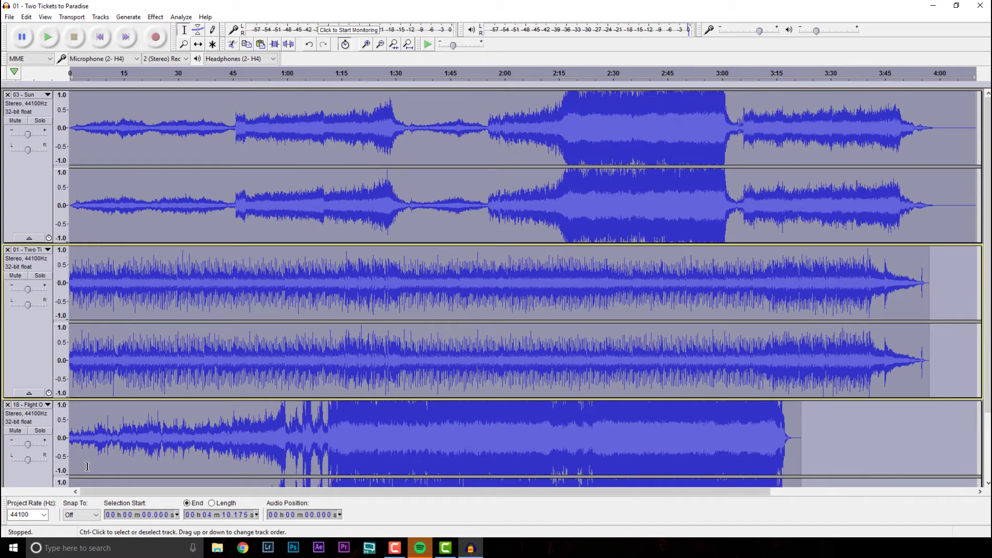
Align the tracks end to end with Tracks > Align Tracks > Align End to End.
{"action": "scroll", "coordinate": [98, 439], "scroll_direction": "down", "scroll_amount": 2}
{"action": "scroll", "coordinate": [106, 412], "scroll_direction": "up", "scroll_amount": 2}
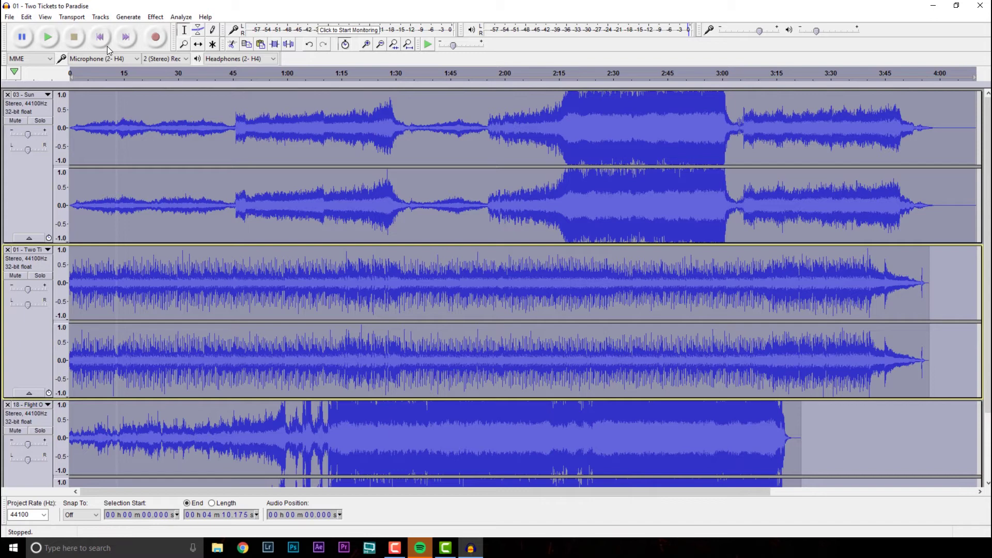
{"action": "left_click", "coordinate": [101, 17]}
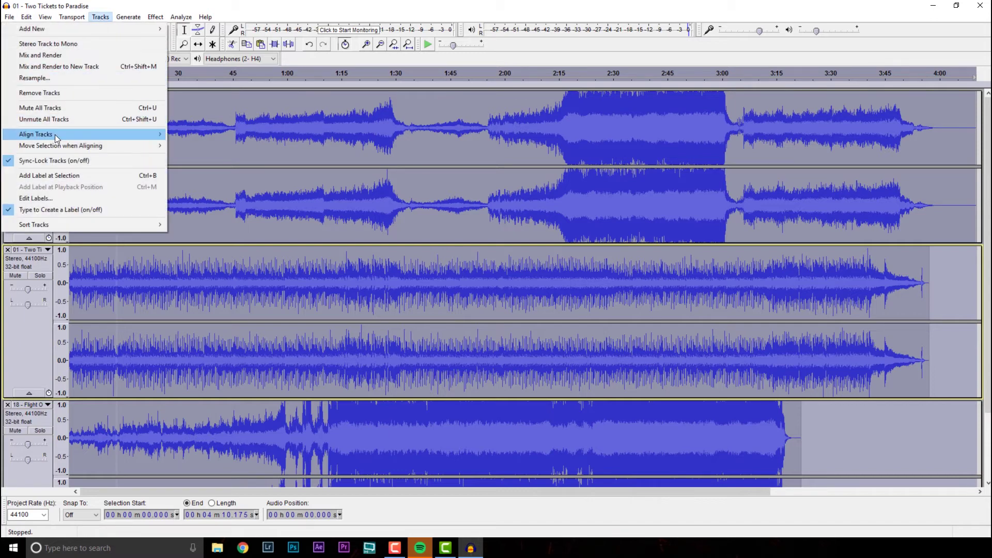
{"action": "mouse_move", "coordinate": [55, 134]}
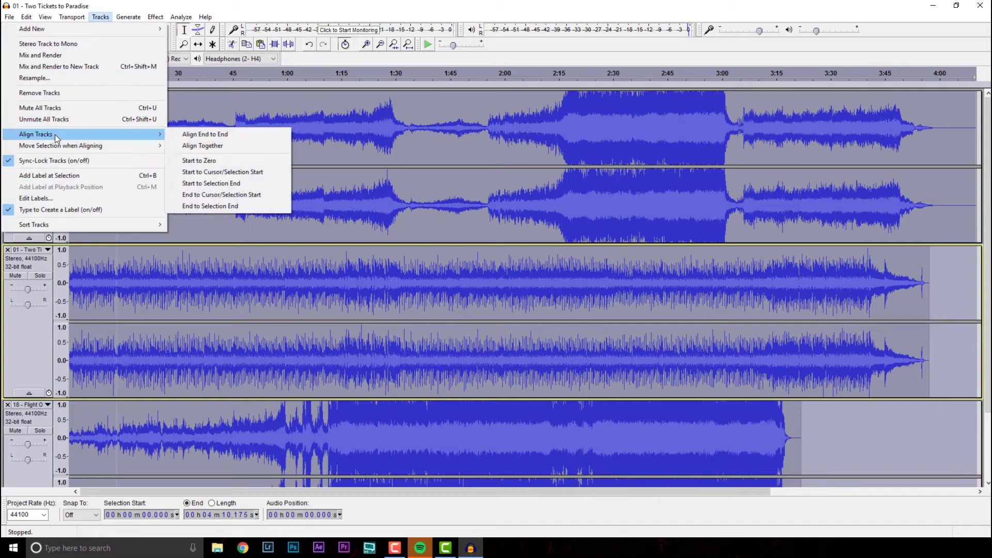
{"action": "left_click", "coordinate": [224, 134]}
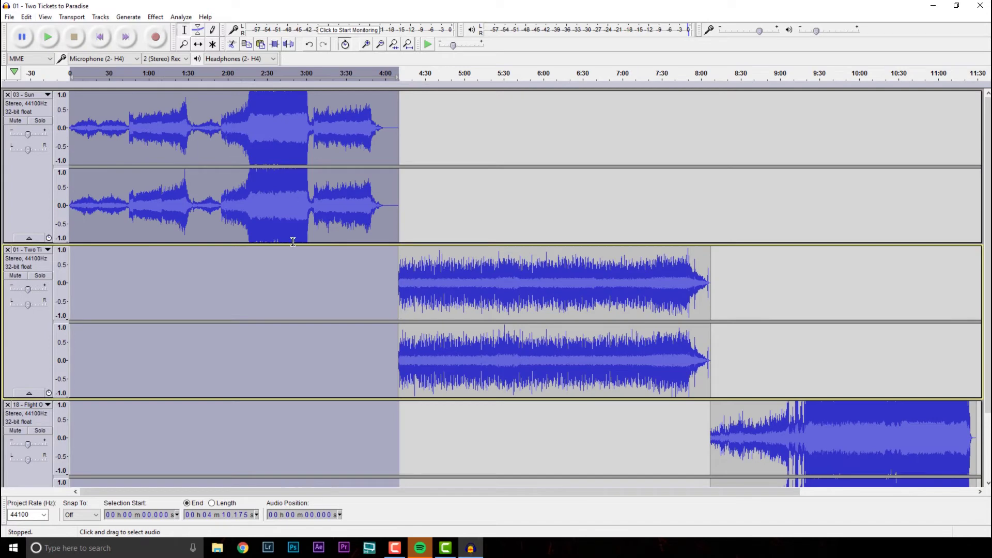
Select parts of each song's audio, then clear the selection at 3:33 in Sun.
{"action": "left_click_drag", "start_coordinate": [88, 170], "coordinate": [346, 176]}
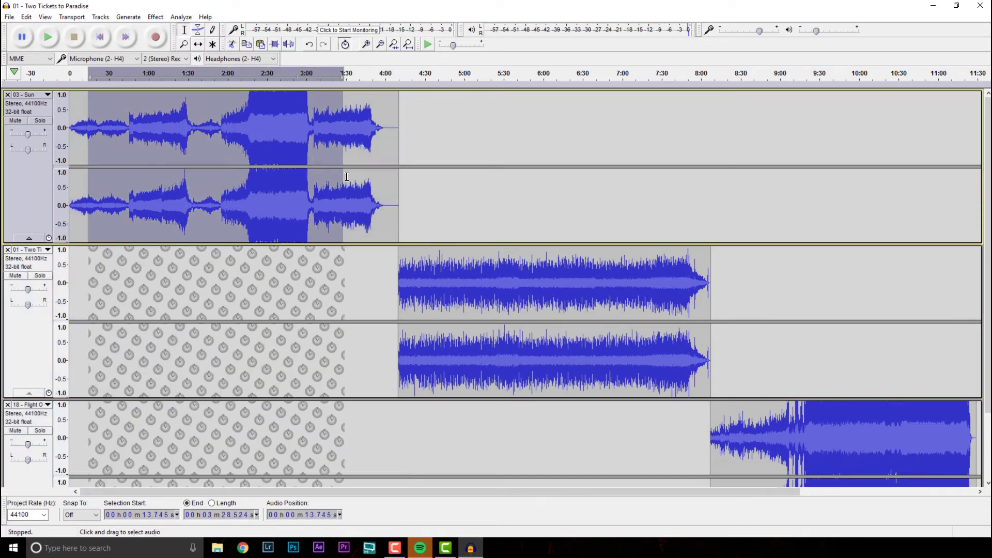
{"action": "left_click_drag", "start_coordinate": [419, 330], "coordinate": [621, 342]}
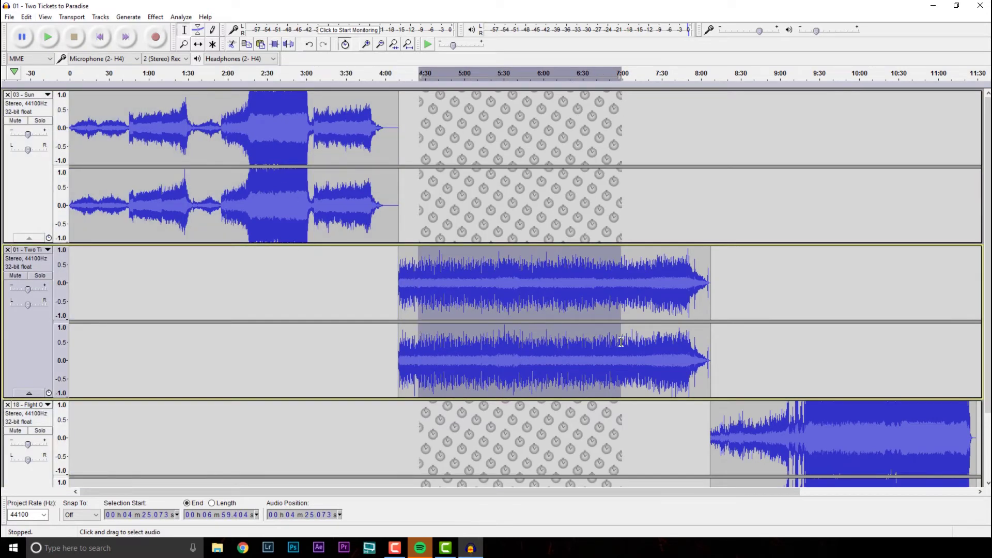
{"action": "left_click_drag", "start_coordinate": [730, 439], "coordinate": [930, 461]}
{"action": "scroll", "coordinate": [381, 230], "scroll_direction": "down", "scroll_amount": 3}
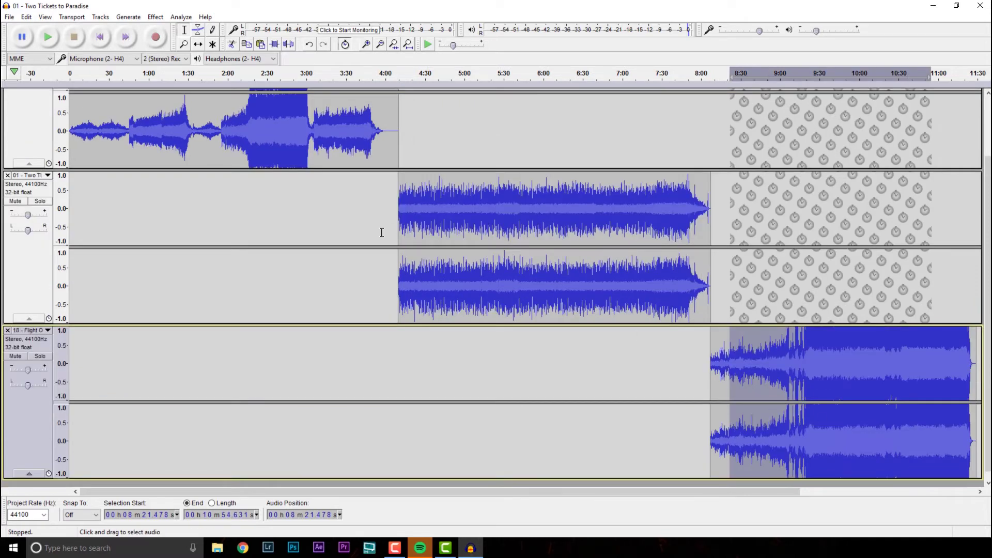
{"action": "scroll", "coordinate": [381, 240], "scroll_direction": "up", "scroll_amount": 3}
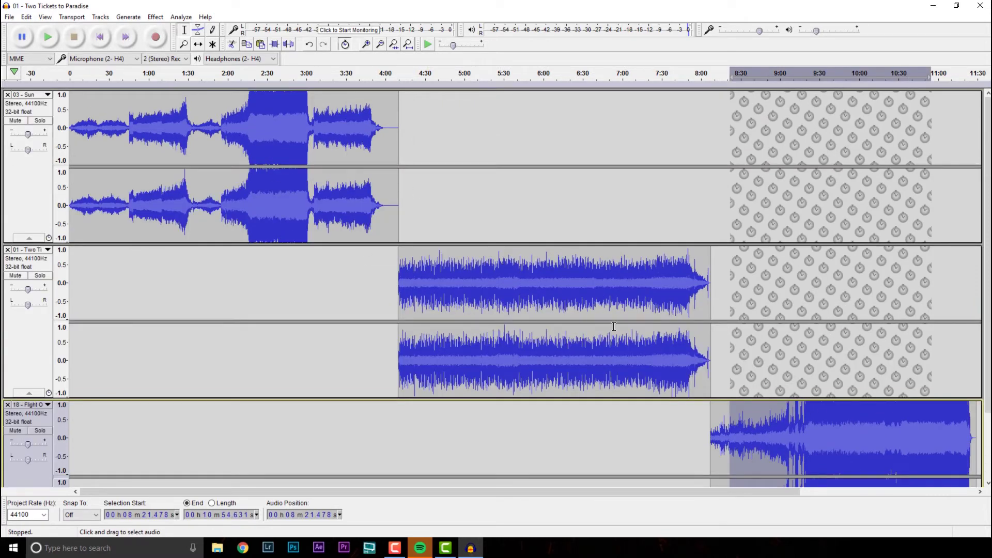
{"action": "left_click", "coordinate": [350, 194]}
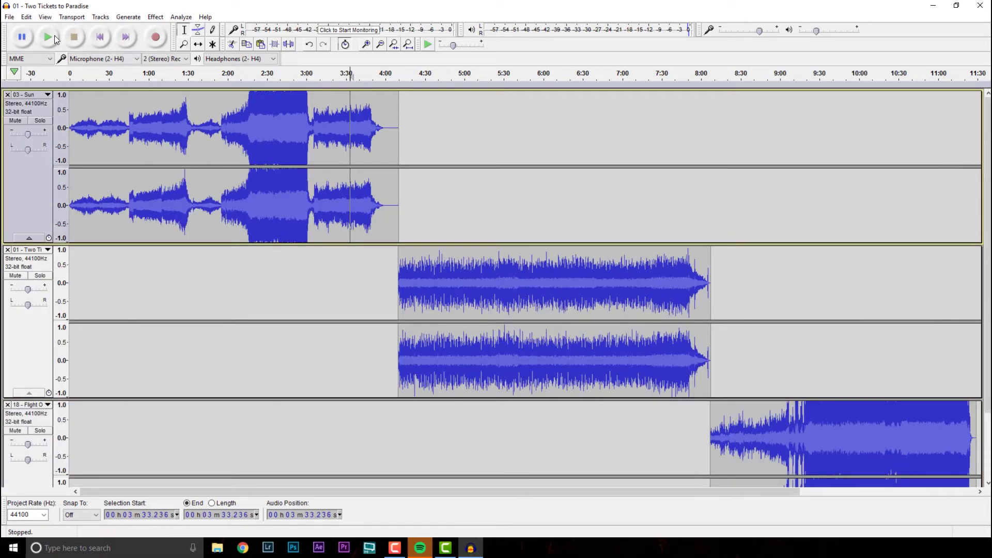
Undo the arrangement, select everything with Ctrl+A and align all three songs end to end again.
{"action": "left_click", "coordinate": [25, 18]}
{"action": "left_click", "coordinate": [42, 30]}
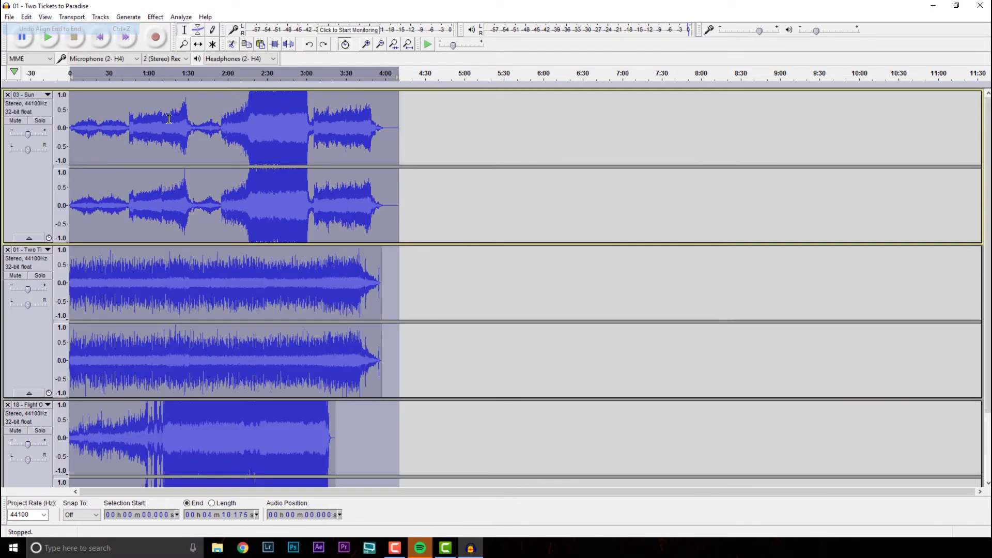
{"action": "key", "text": "ctrl+a"}
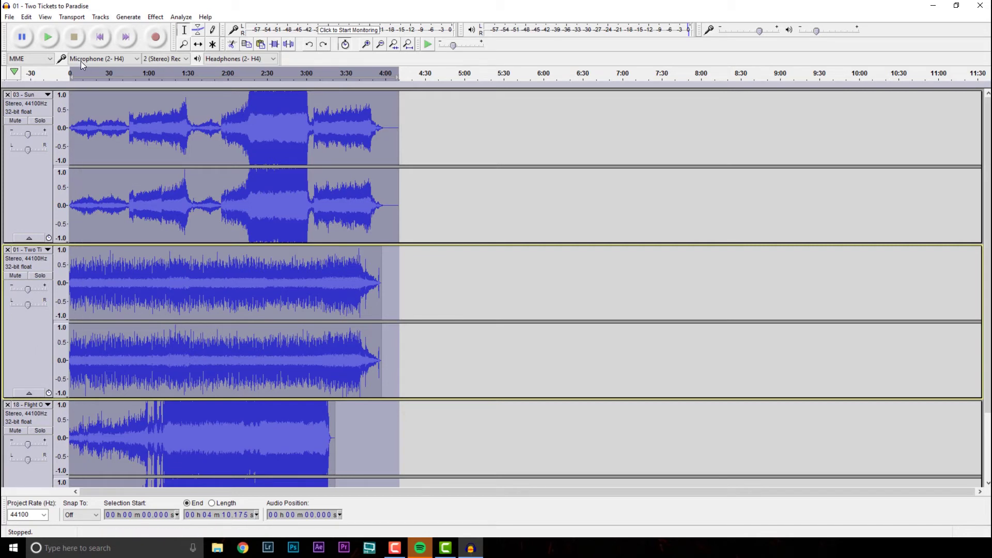
{"action": "left_click", "coordinate": [100, 18]}
{"action": "mouse_move", "coordinate": [67, 135]}
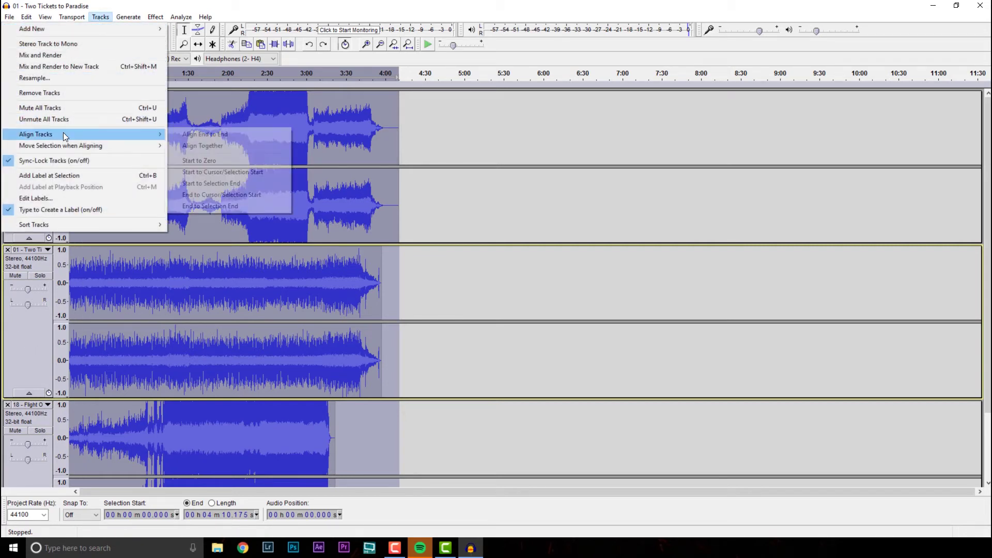
{"action": "left_click", "coordinate": [208, 135]}
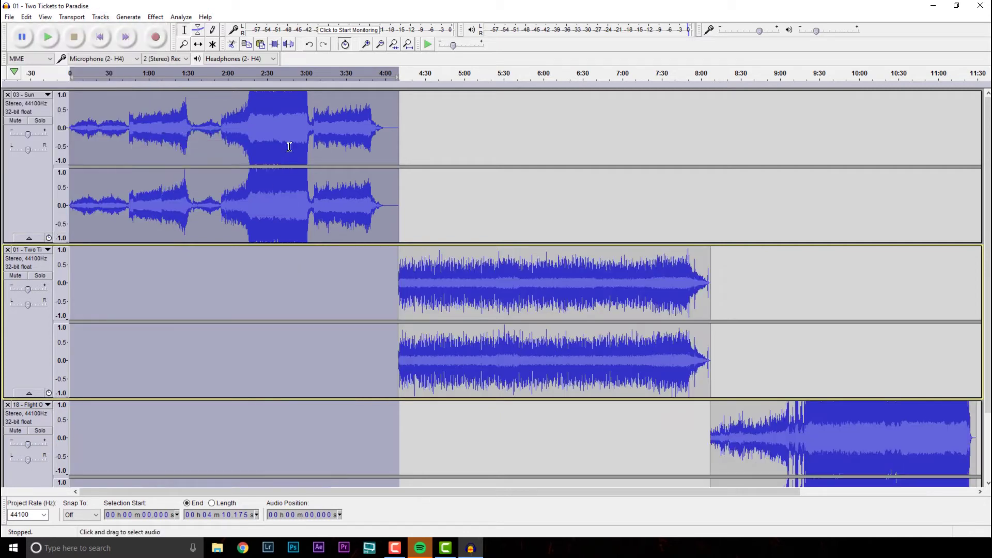
{"action": "left_click", "coordinate": [444, 237]}
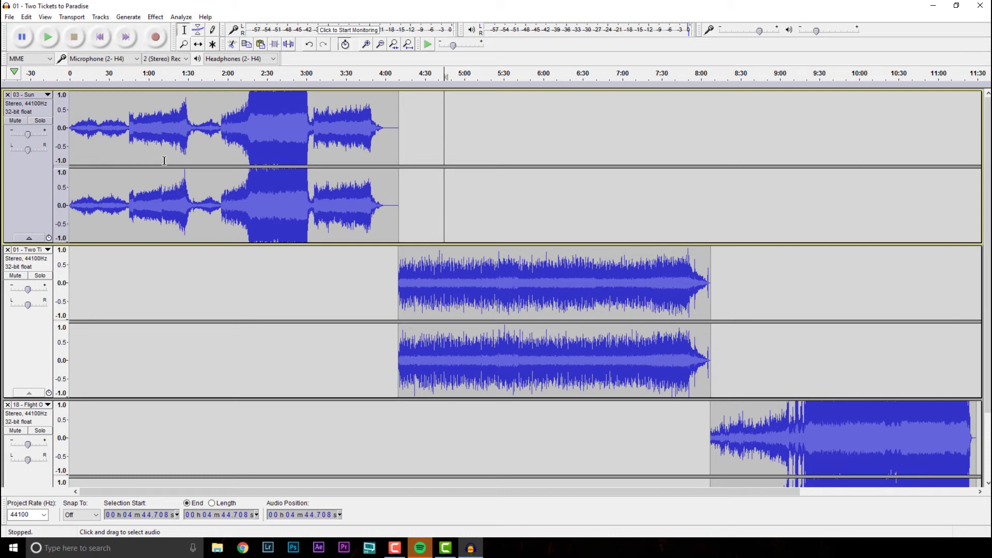
Generate 5 seconds of silence at 0:00 with Generate > Silence, then deselect it.
{"action": "left_click", "coordinate": [100, 36]}
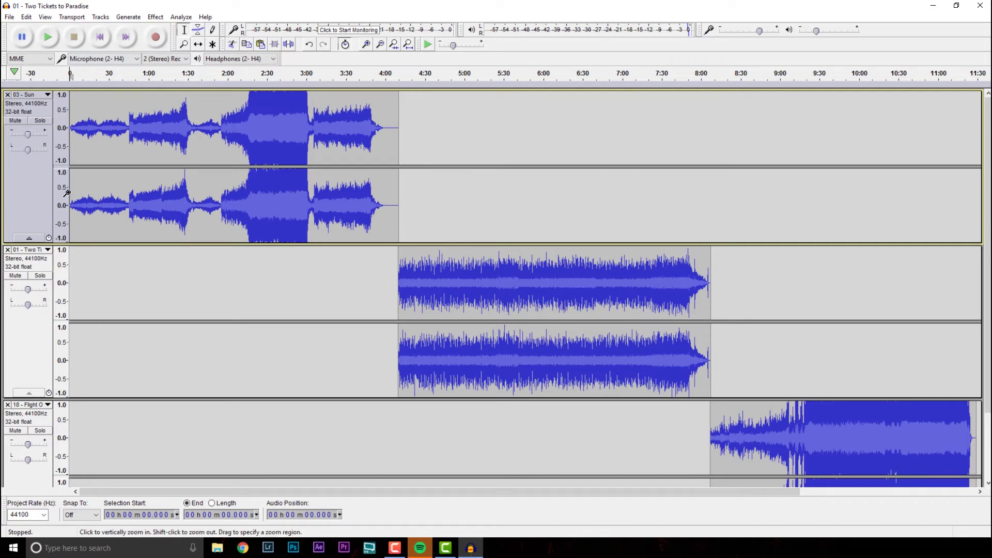
{"action": "left_click", "coordinate": [128, 17]}
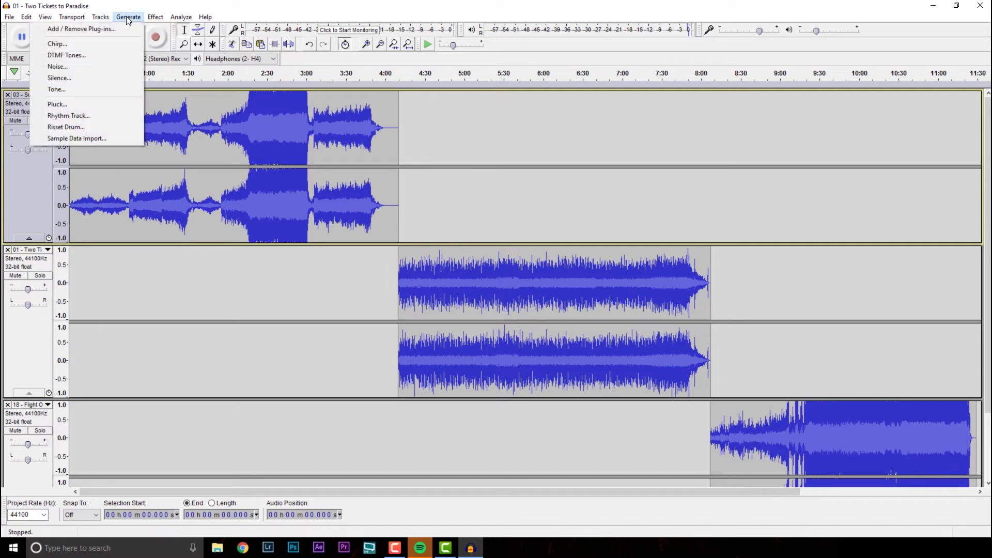
{"action": "left_click", "coordinate": [64, 78]}
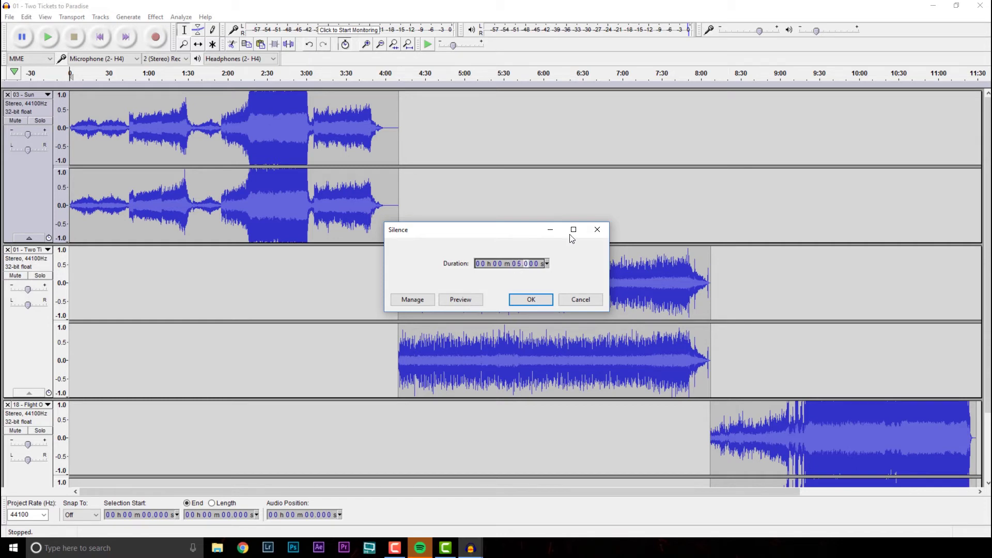
{"action": "left_click", "coordinate": [532, 301]}
{"action": "left_click", "coordinate": [532, 301]}
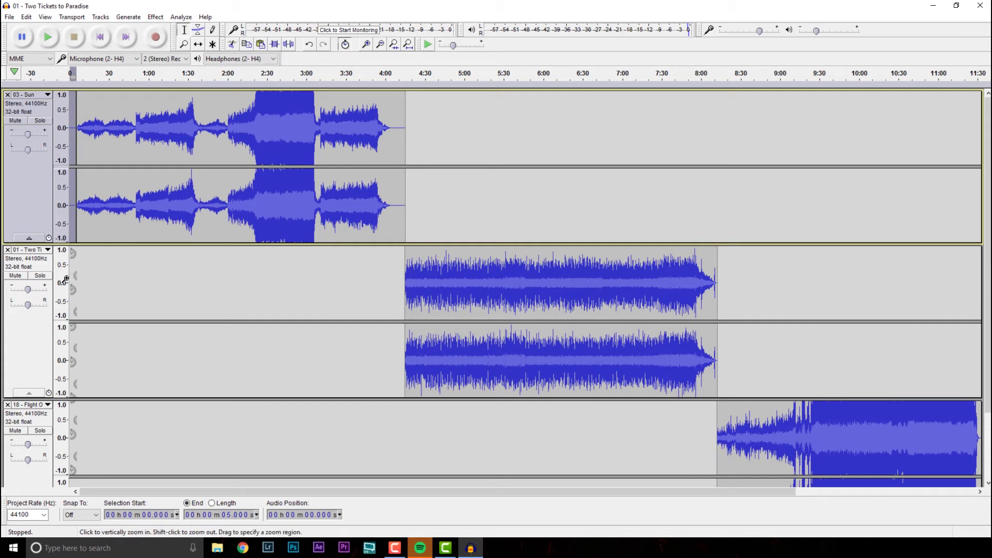
{"action": "left_click", "coordinate": [83, 217]}
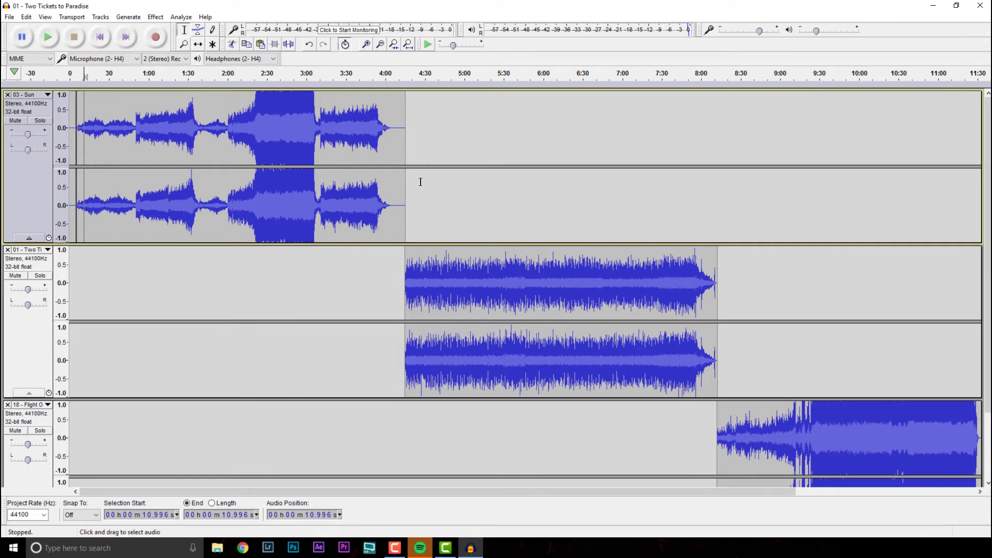
Apply Fade In to the first seconds of Two Tickets to Paradise, right after Sun ends.
{"action": "left_click", "coordinate": [405, 205]}
{"action": "left_click_drag", "start_coordinate": [406, 288], "coordinate": [423, 293]}
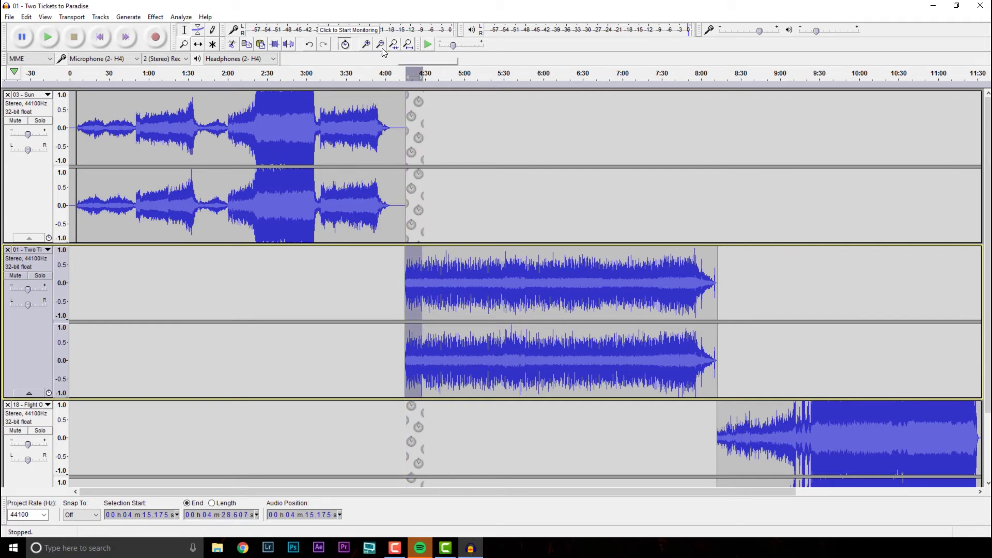
{"action": "left_click", "coordinate": [157, 18]}
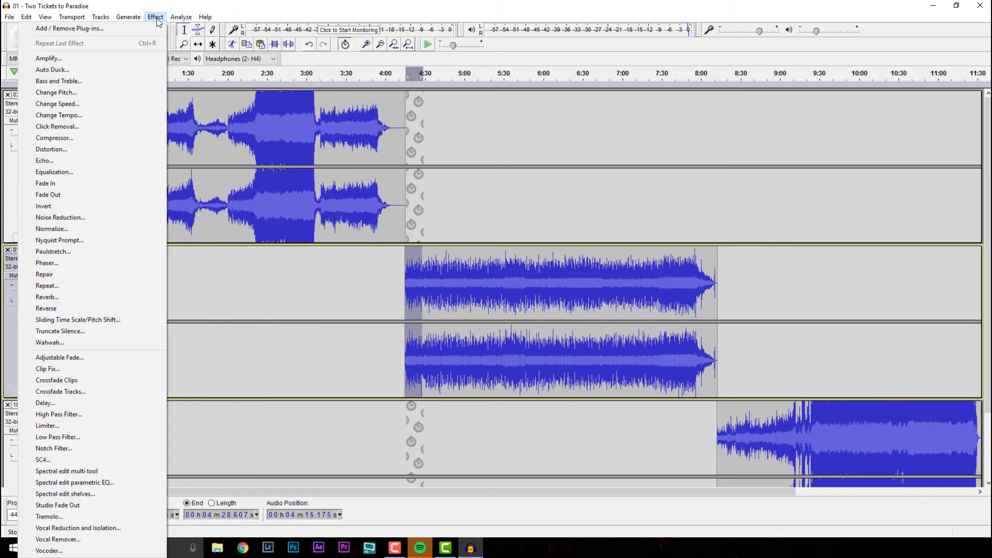
{"action": "left_click", "coordinate": [63, 186]}
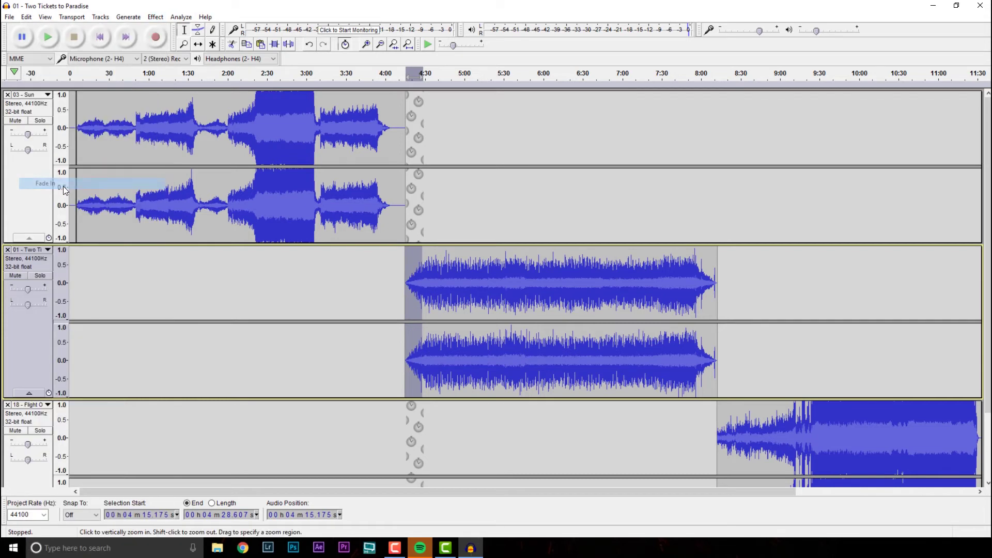
Check the faded opening, then fit the whole project to the window with Ctrl+F.
{"action": "left_click", "coordinate": [408, 285]}
{"action": "mouse_move", "coordinate": [409, 285]}
{"action": "left_mouse_down"}
{"action": "mouse_move", "coordinate": [396, 287]}
{"action": "mouse_move", "coordinate": [421, 295]}
{"action": "left_mouse_up"}
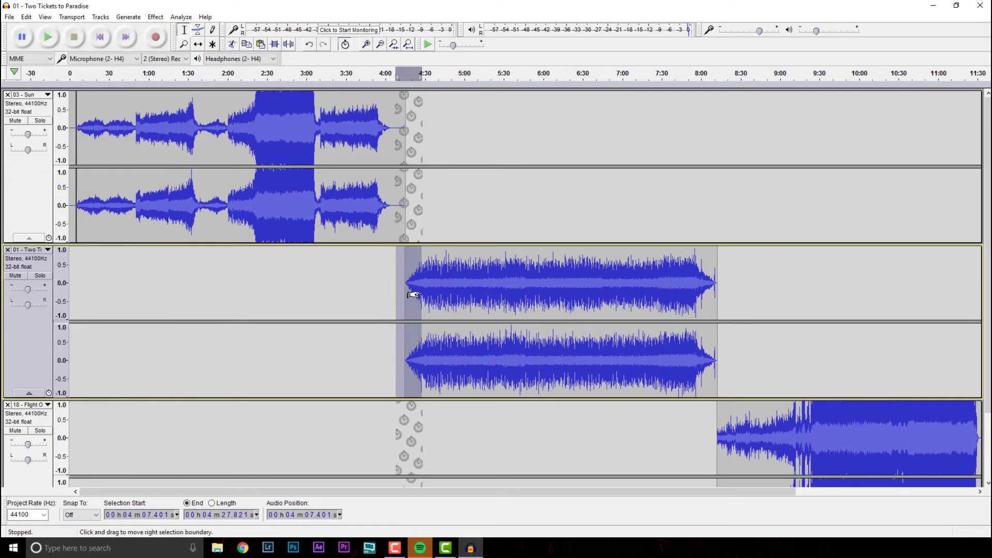
{"action": "left_click", "coordinate": [390, 267]}
{"action": "key", "text": "ctrl+f"}
{"action": "left_click", "coordinate": [384, 274]}
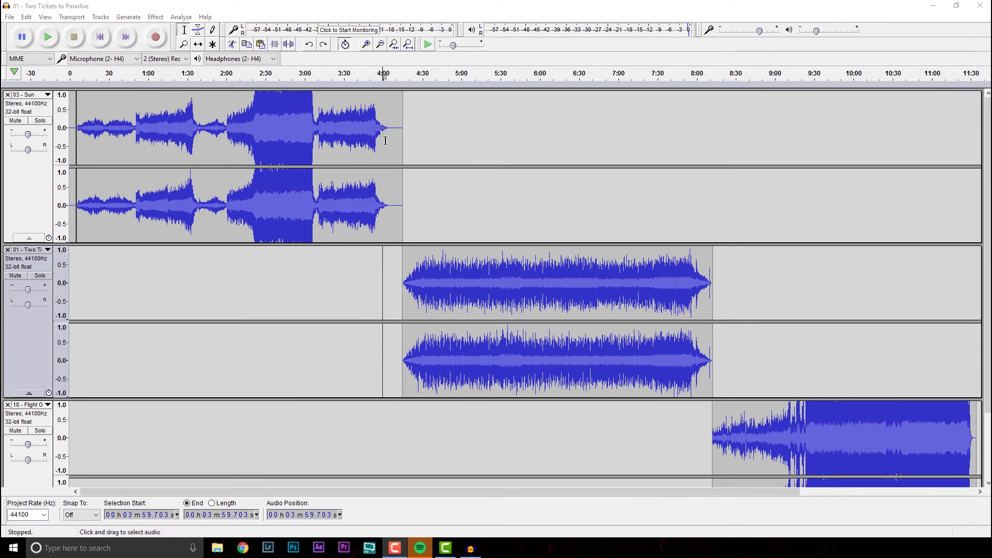
Select across the gap after Sun, zoom in on it, and play the join.
{"action": "left_click_drag", "start_coordinate": [389, 140], "coordinate": [402, 140]}
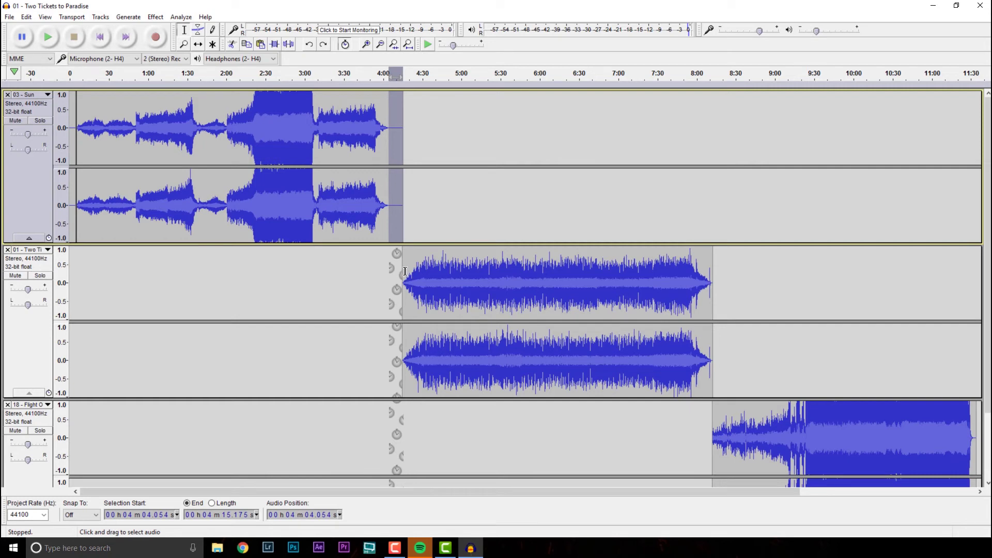
{"action": "left_click", "coordinate": [382, 131]}
{"action": "left_click", "coordinate": [385, 133]}
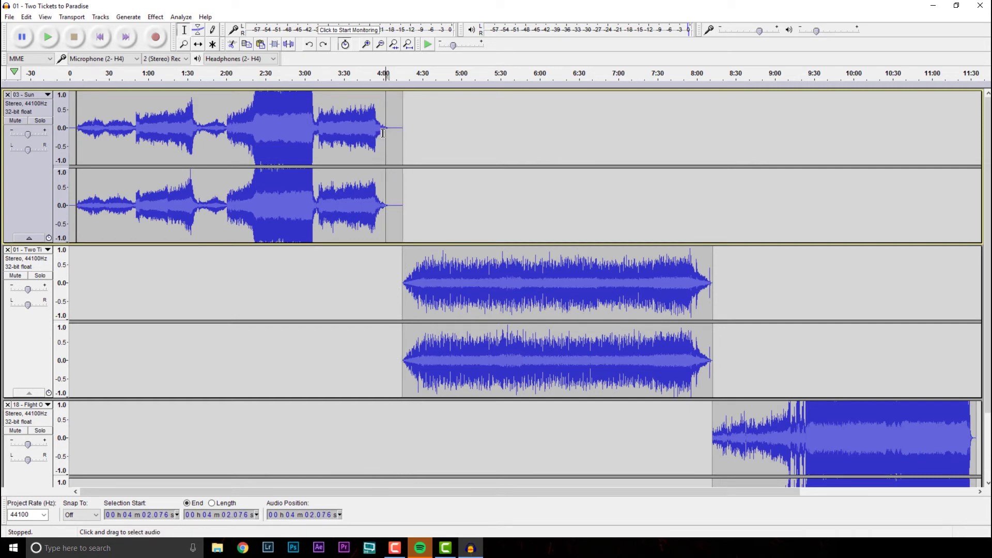
{"action": "left_click", "coordinate": [381, 134]}
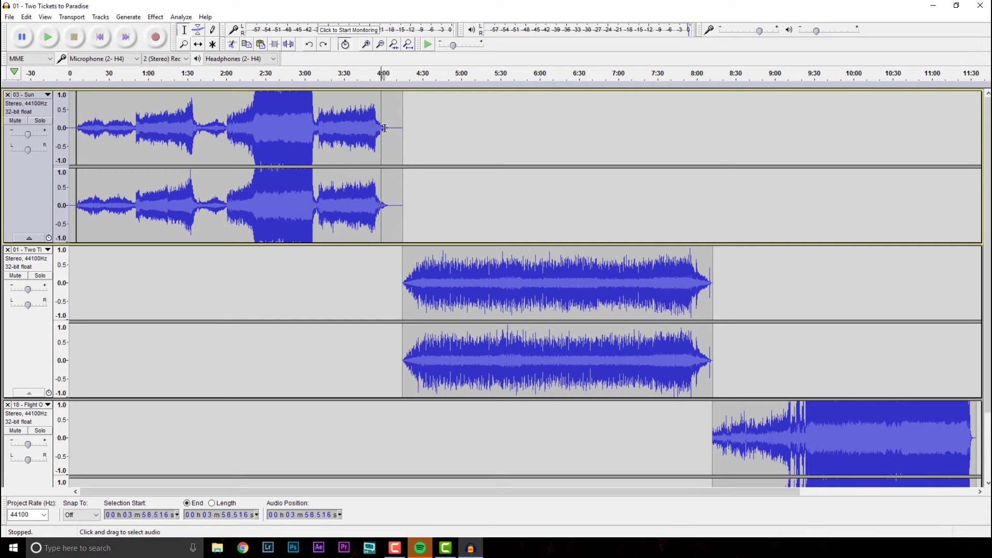
{"action": "left_click_drag", "start_coordinate": [386, 129], "coordinate": [408, 136]}
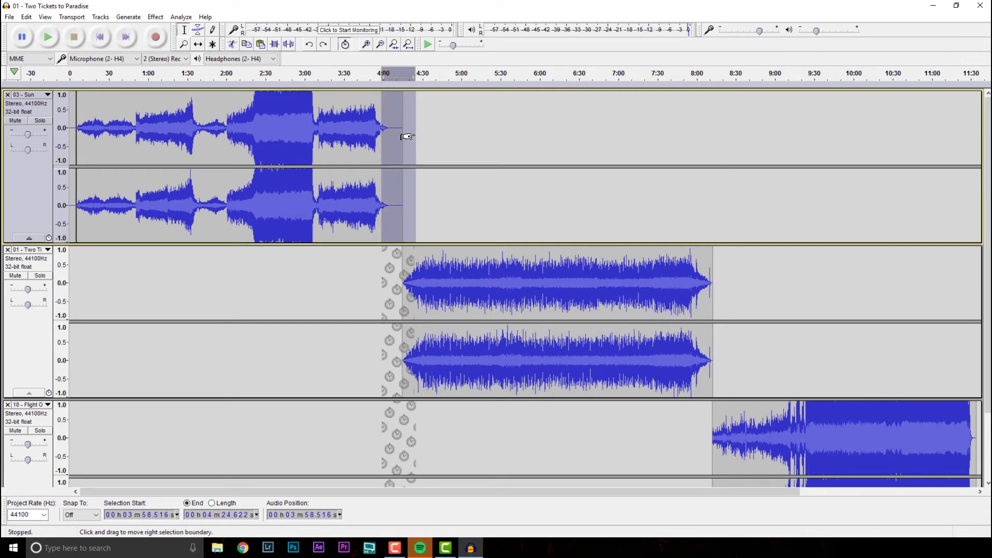
{"action": "left_click", "coordinate": [394, 46]}
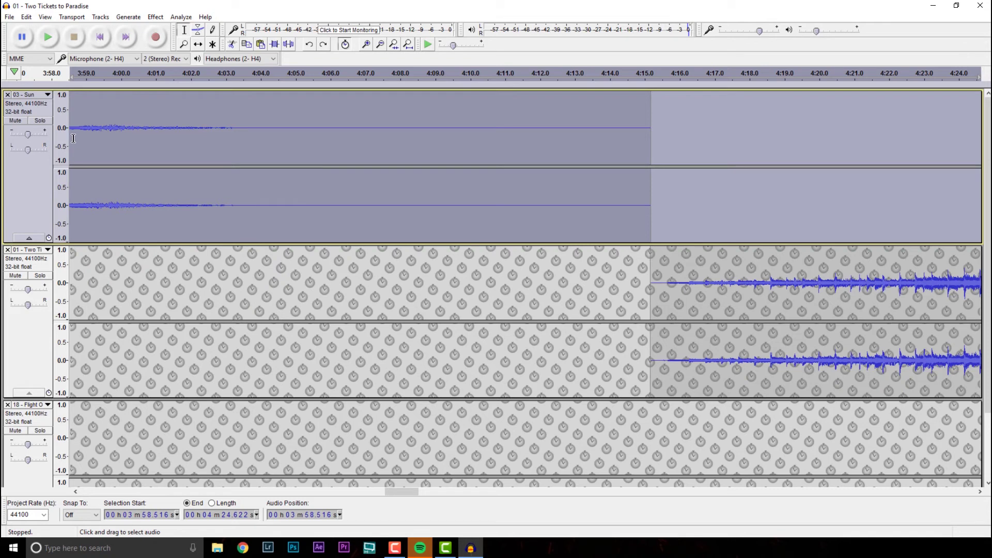
{"action": "left_click", "coordinate": [46, 38]}
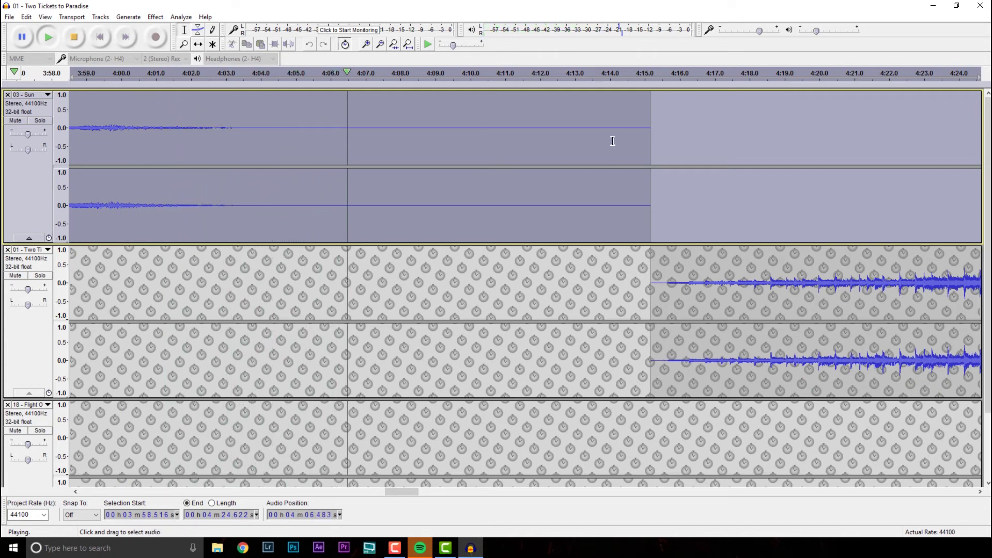
{"action": "left_click", "coordinate": [75, 40]}
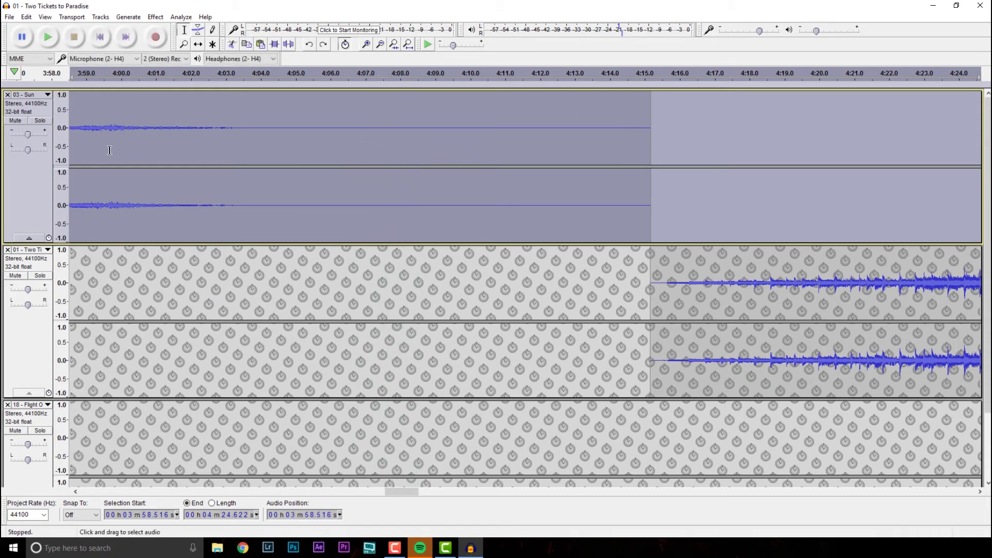
Select Sun's silent tail from 4:00.491 to 4:15.175.
{"action": "left_click", "coordinate": [139, 150]}
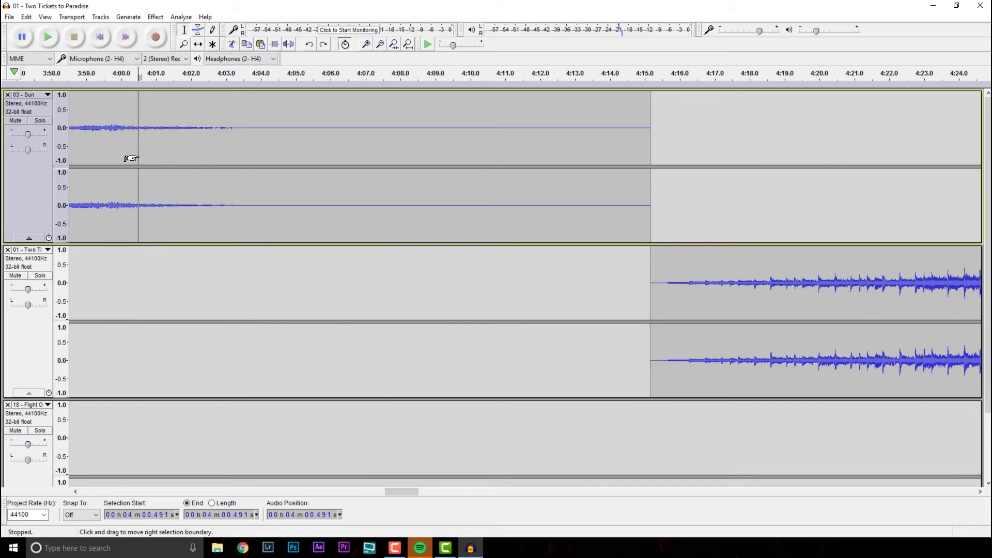
{"action": "left_click_drag", "start_coordinate": [139, 155], "coordinate": [641, 207]}
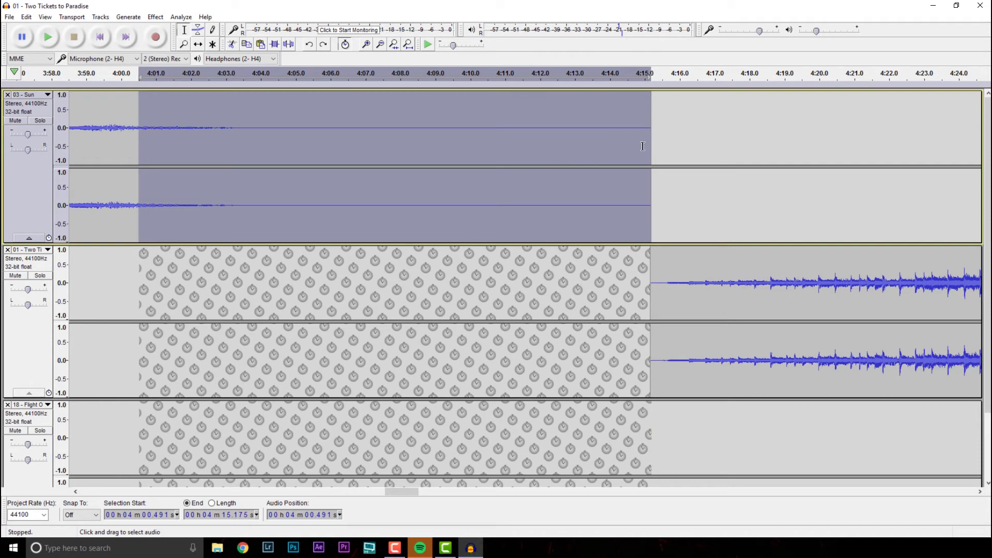
{"action": "left_click", "coordinate": [26, 18]}
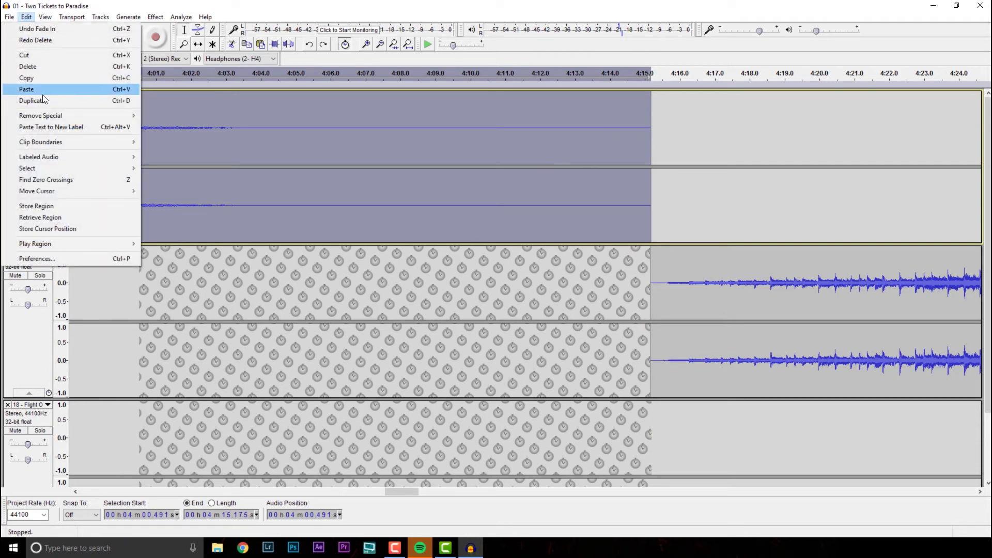
Delete the silent tail, fit the project, and play across the Sun–Two Tickets join.
{"action": "left_click", "coordinate": [40, 66]}
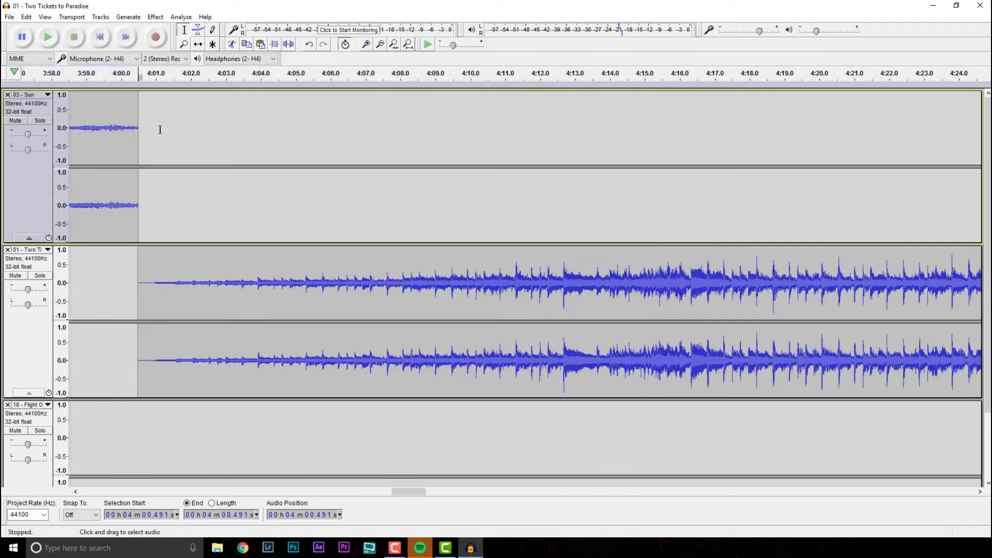
{"action": "left_click", "coordinate": [411, 47]}
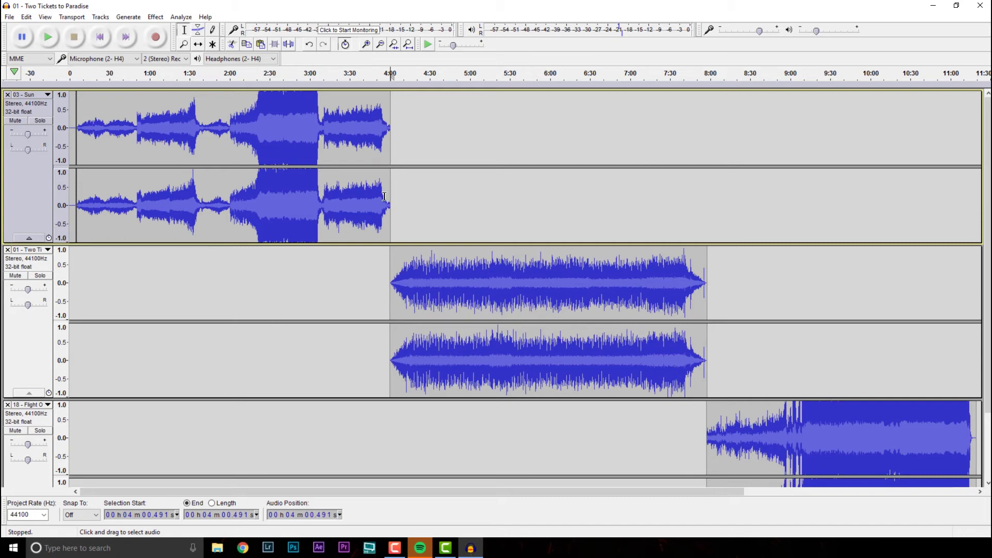
{"action": "left_click", "coordinate": [386, 125]}
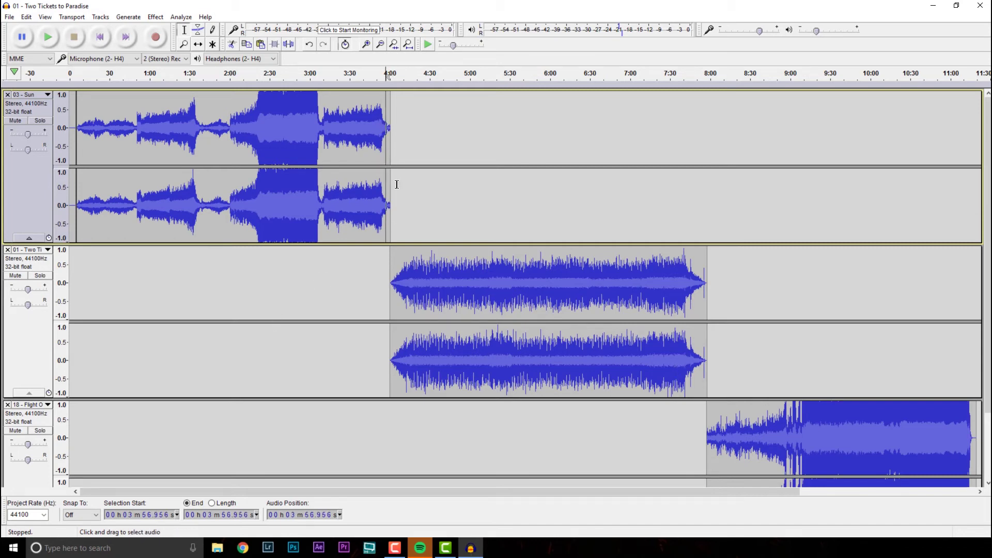
{"action": "key", "text": "space"}
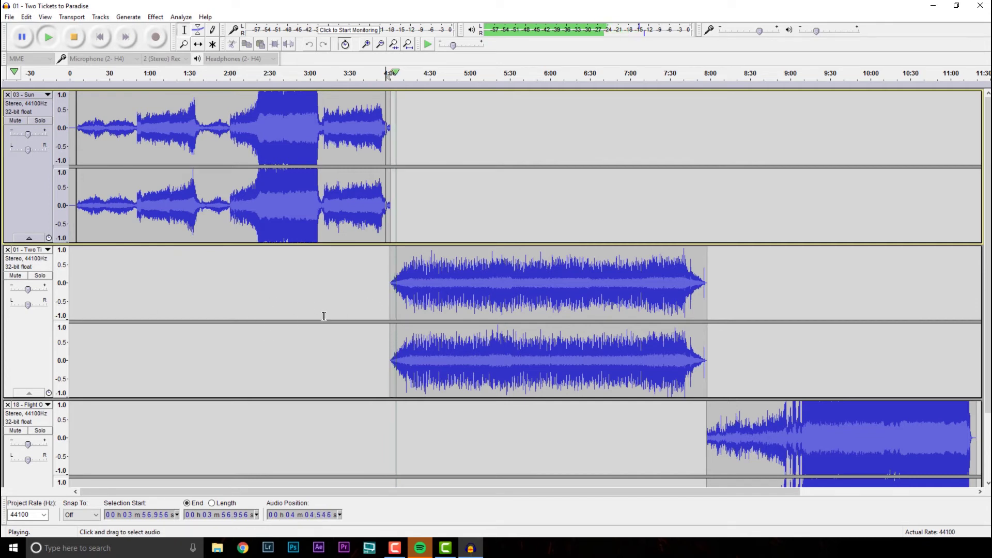
{"action": "key", "text": "space"}
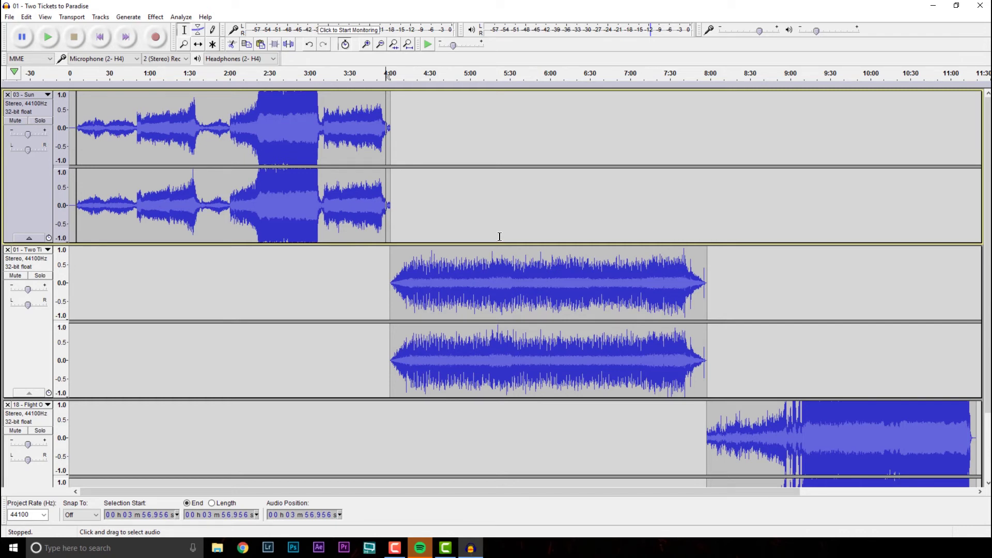
{"action": "left_click", "coordinate": [9, 17]}
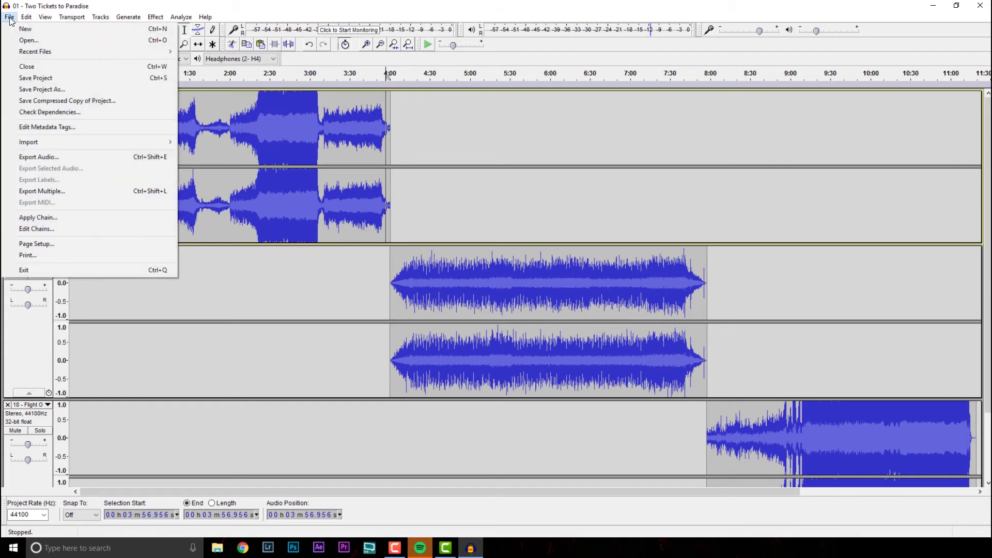
Save the project under a new name in a new 'Audacity' folder on the fireworks network drive.
{"action": "left_click", "coordinate": [45, 91]}
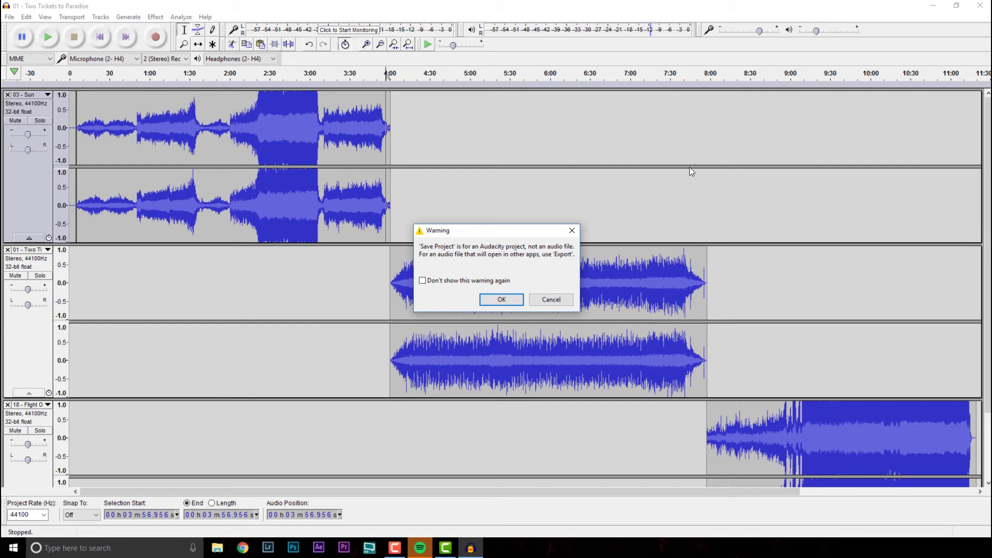
{"action": "left_click", "coordinate": [501, 300]}
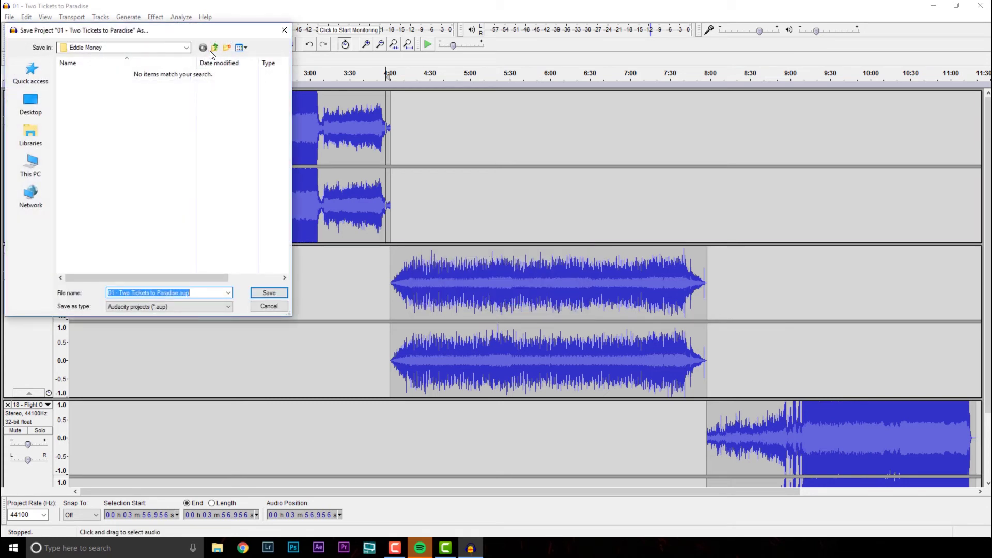
{"action": "left_click", "coordinate": [180, 50]}
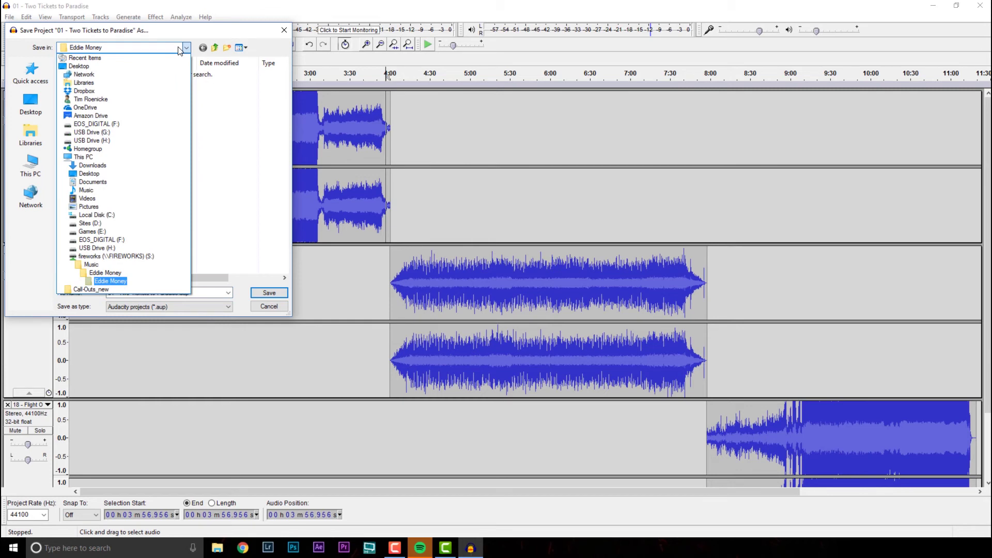
{"action": "left_click", "coordinate": [97, 255]}
{"action": "right_click", "coordinate": [85, 169]}
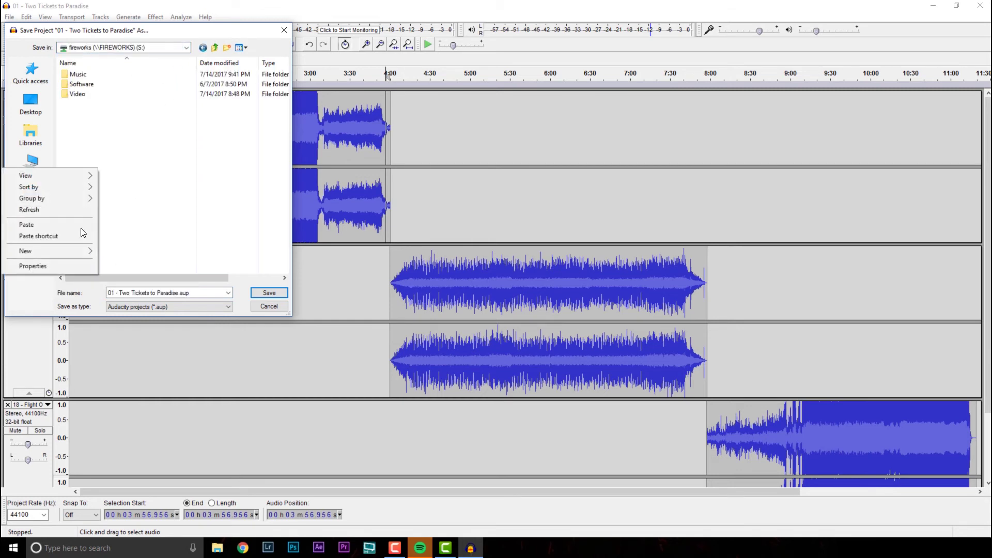
{"action": "mouse_move", "coordinate": [48, 255]}
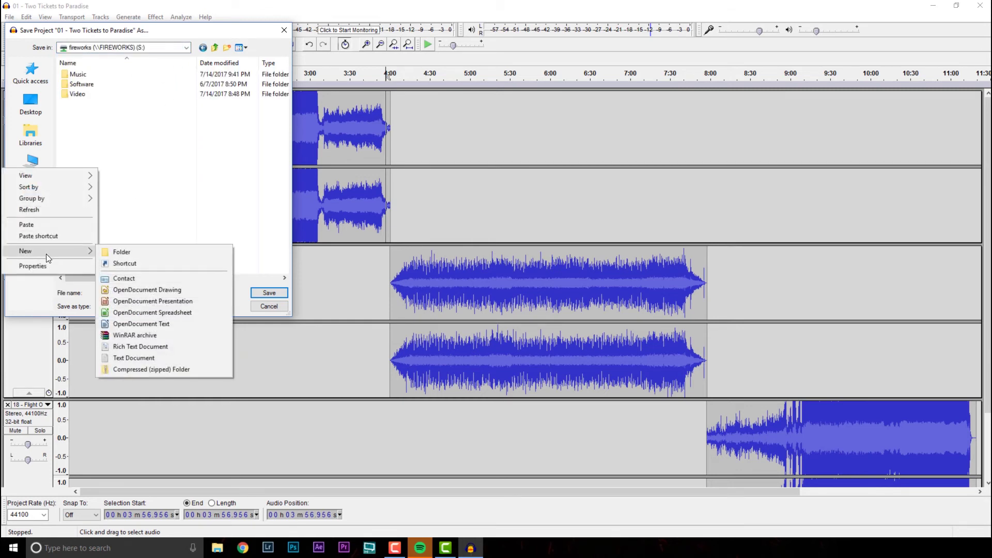
{"action": "left_click", "coordinate": [124, 252]}
{"action": "type", "text": "Aud"}
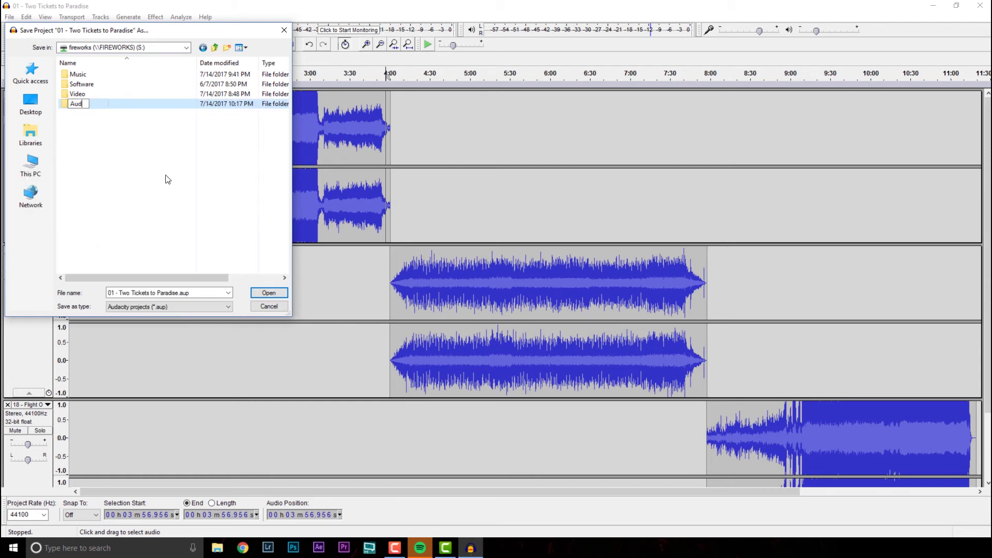
{"action": "type", "text": "acity"}
{"action": "key", "text": "Return"}
{"action": "double_click", "coordinate": [79, 105]}
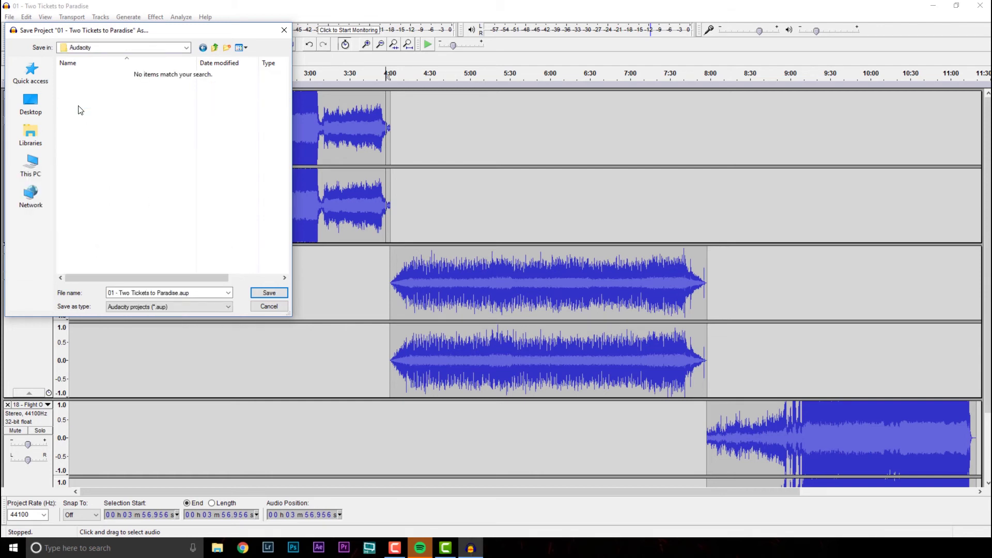
Name the project AwesomeFireworksComp and save it in S:\Audacity.
{"action": "left_click", "coordinate": [180, 293]}
{"action": "left_click_drag", "start_coordinate": [178, 293], "coordinate": [44, 275]}
{"action": "type", "text": "E"}
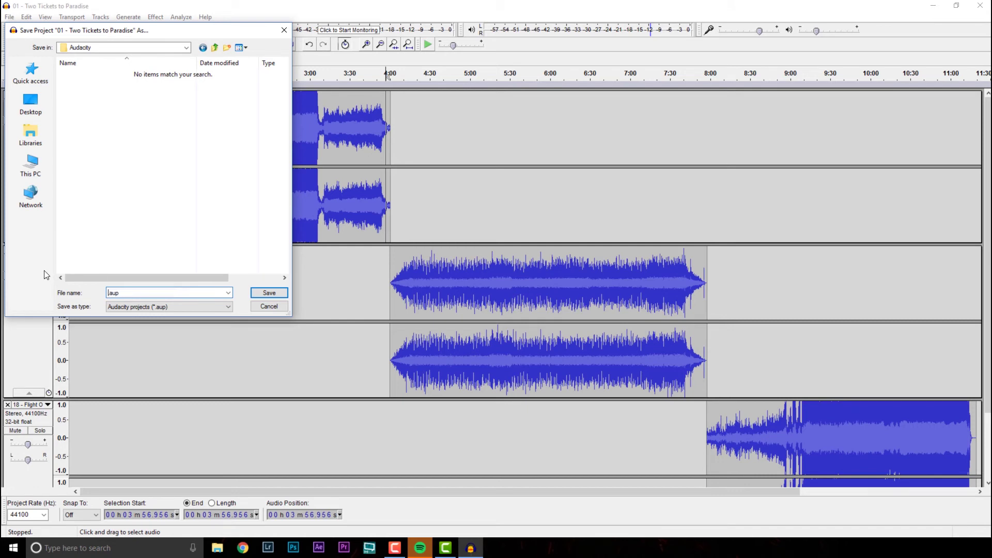
{"action": "type", "text": "AwesomeFireworksComp"}
{"action": "left_click", "coordinate": [270, 293]}
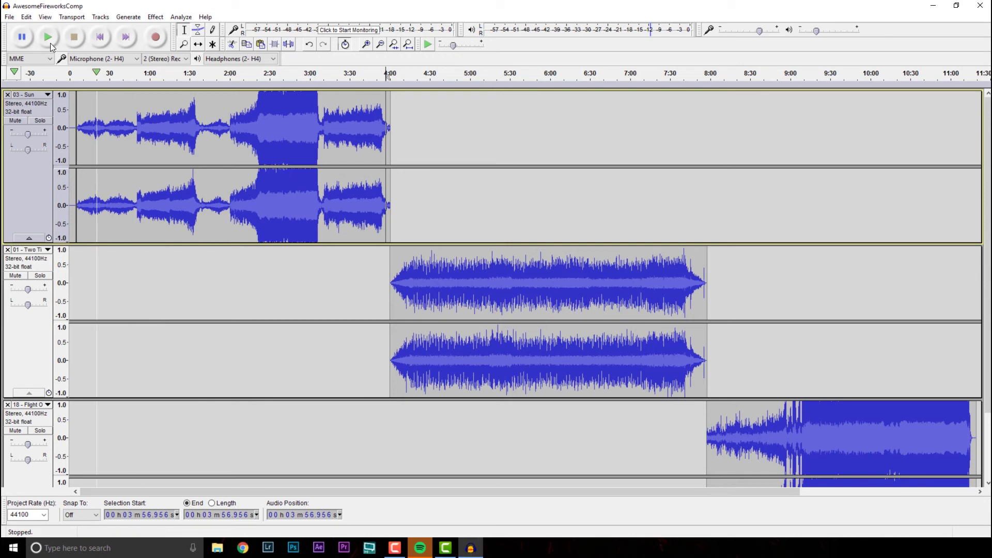
Start an audio export and browse to the Music folder on the fireworks drive (S:).
{"action": "left_click", "coordinate": [14, 18]}
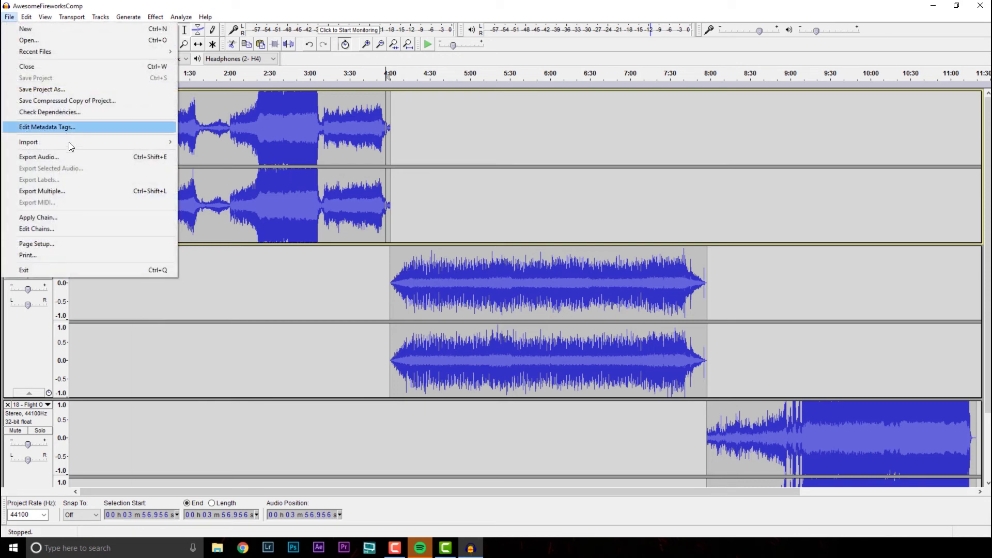
{"action": "left_click", "coordinate": [42, 157]}
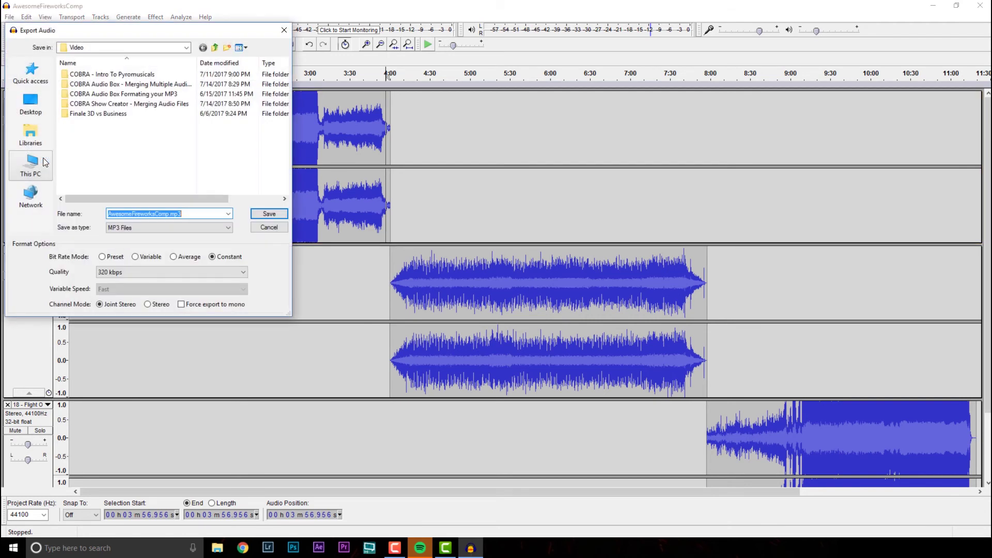
{"action": "left_click", "coordinate": [184, 48]}
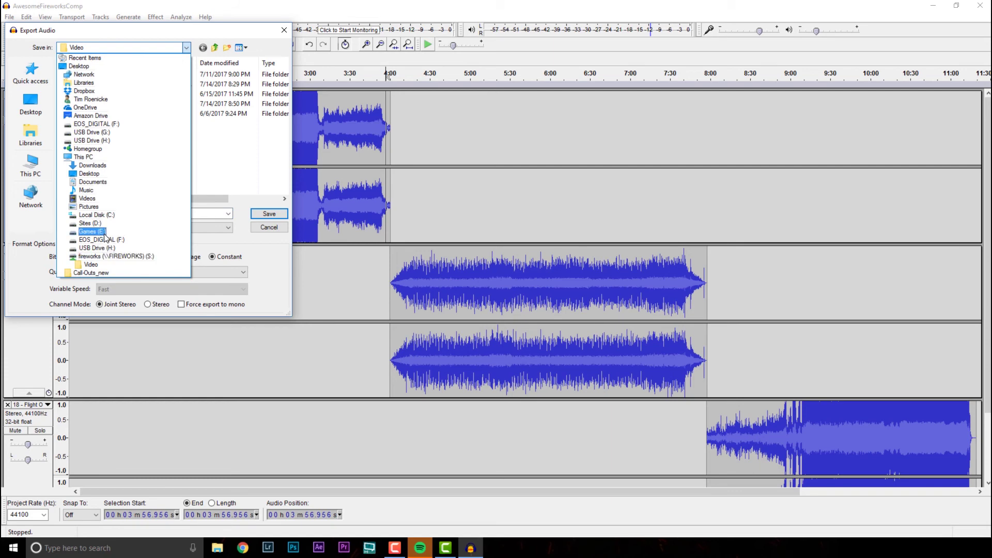
{"action": "left_click", "coordinate": [117, 256]}
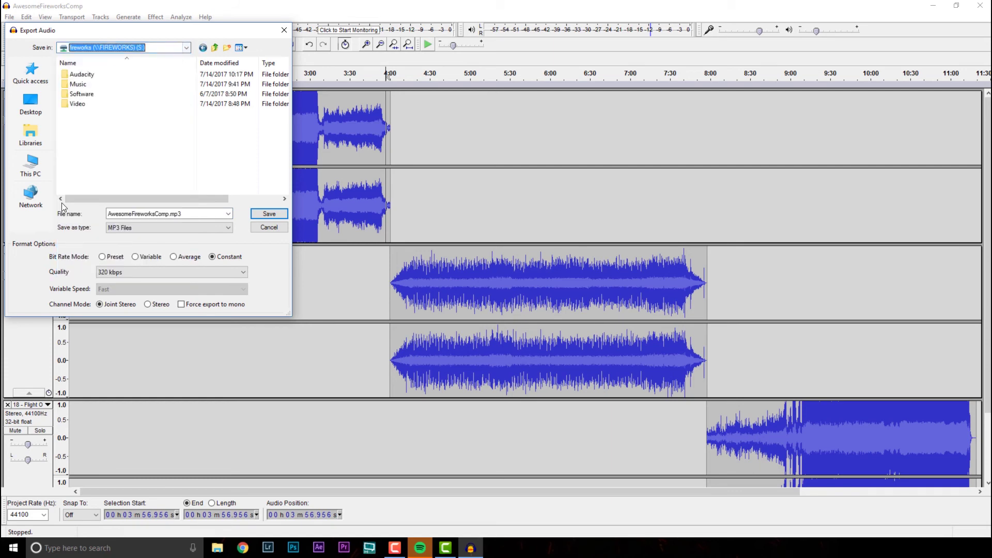
{"action": "double_click", "coordinate": [81, 84]}
{"action": "scroll", "coordinate": [159, 100], "scroll_direction": "down", "scroll_amount": 1}
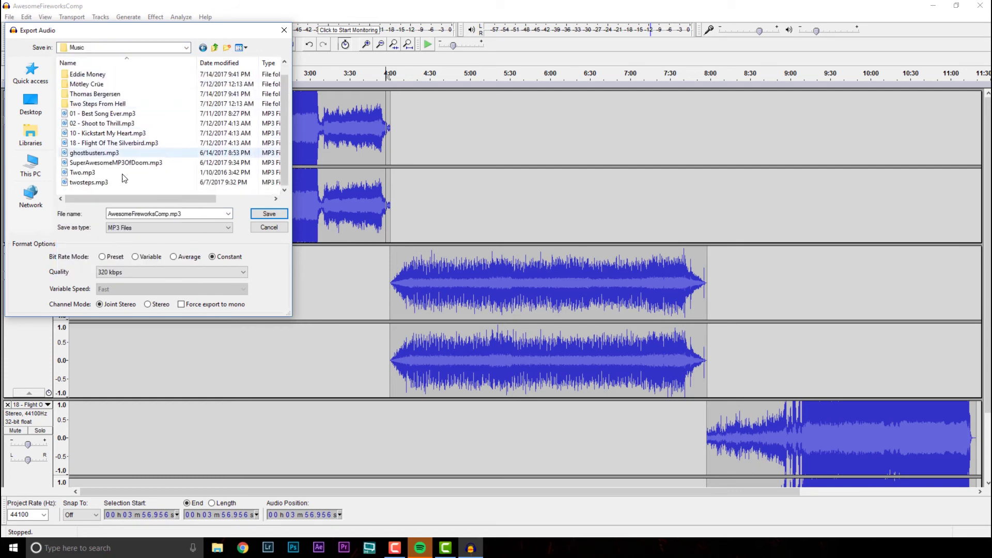
Create a new folder named Comp inside Music and open it.
{"action": "right_click", "coordinate": [98, 191]}
{"action": "mouse_move", "coordinate": [58, 284]}
{"action": "left_click", "coordinate": [132, 281]}
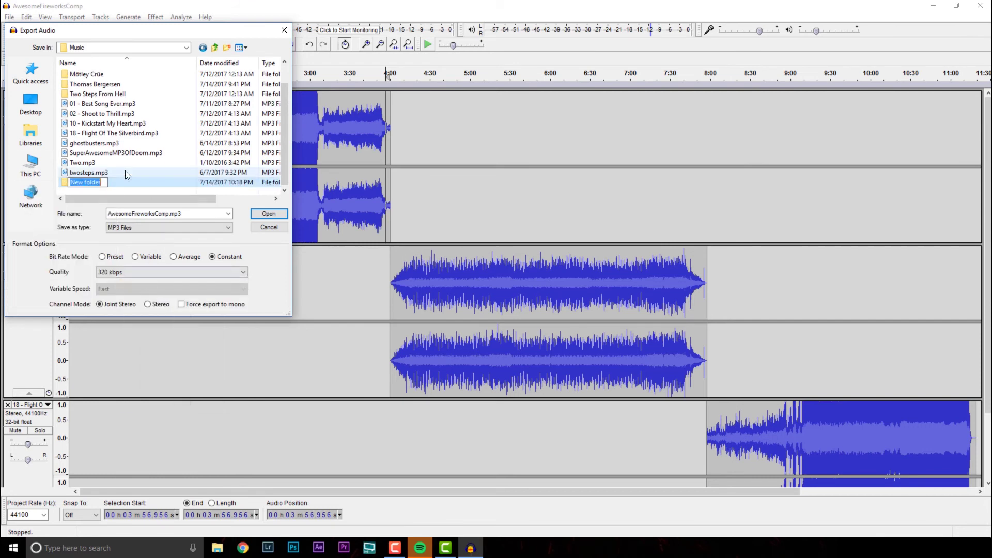
{"action": "type", "text": "Comp"}
{"action": "key", "text": "Return"}
{"action": "double_click", "coordinate": [85, 184]}
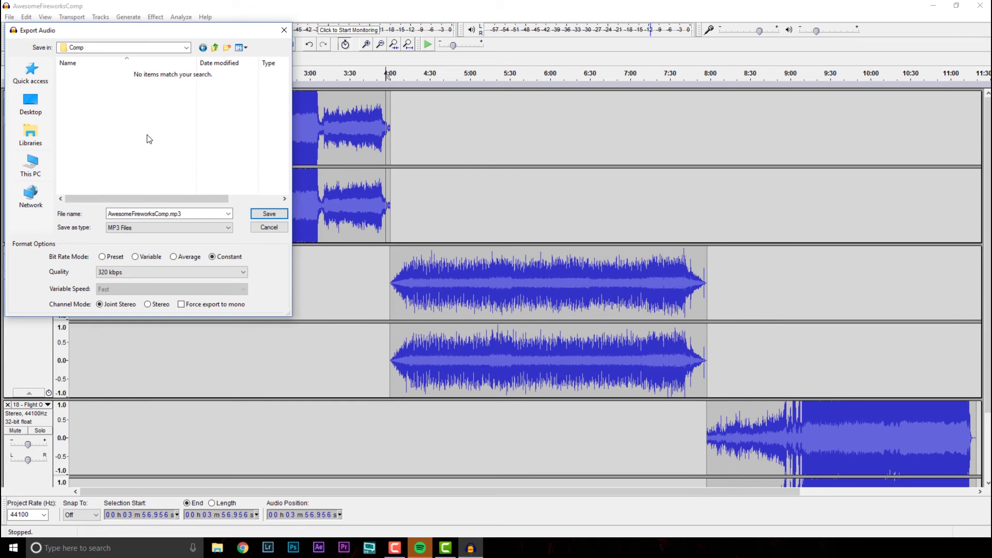
Name the export audiobox.mp3, keeping 320 kbps constant bit rate and joint stereo.
{"action": "left_click", "coordinate": [159, 217]}
{"action": "left_click", "coordinate": [168, 215]}
{"action": "left_click_drag", "start_coordinate": [168, 215], "coordinate": [60, 204]}
{"action": "type", "text": "audi"}
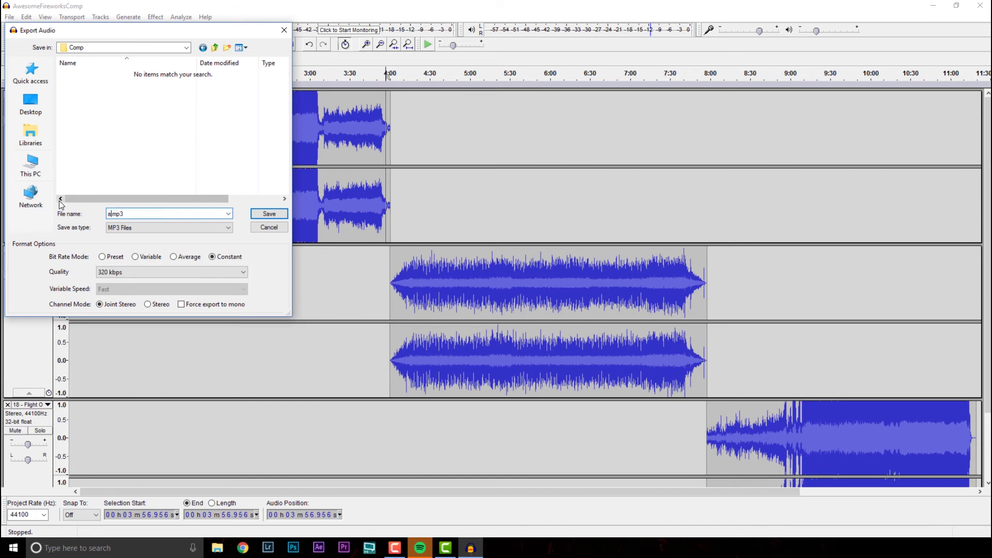
{"action": "type", "text": "obox"}
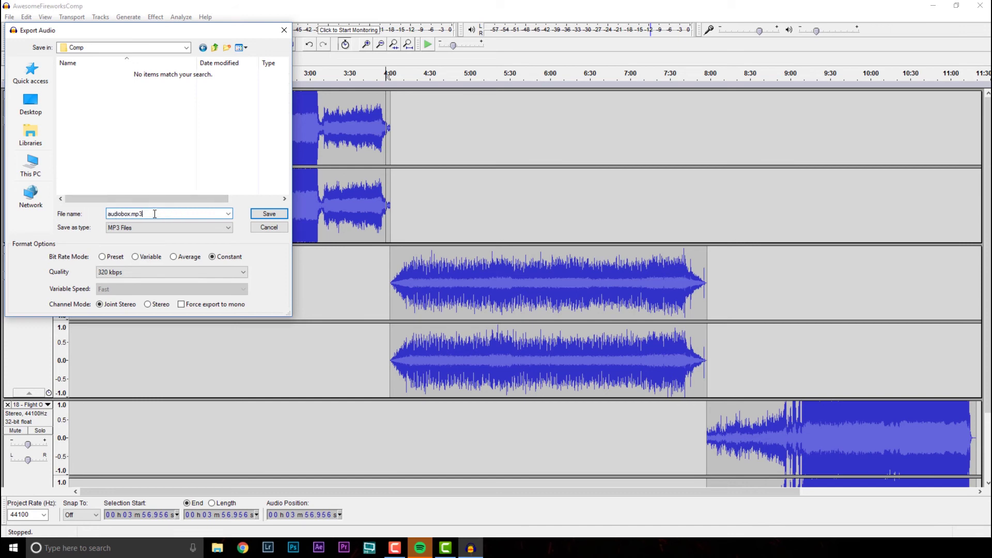
{"action": "left_click_drag", "start_coordinate": [154, 214], "coordinate": [88, 209]}
{"action": "left_click", "coordinate": [211, 258]}
{"action": "left_click", "coordinate": [100, 305]}
{"action": "left_click", "coordinate": [129, 47]}
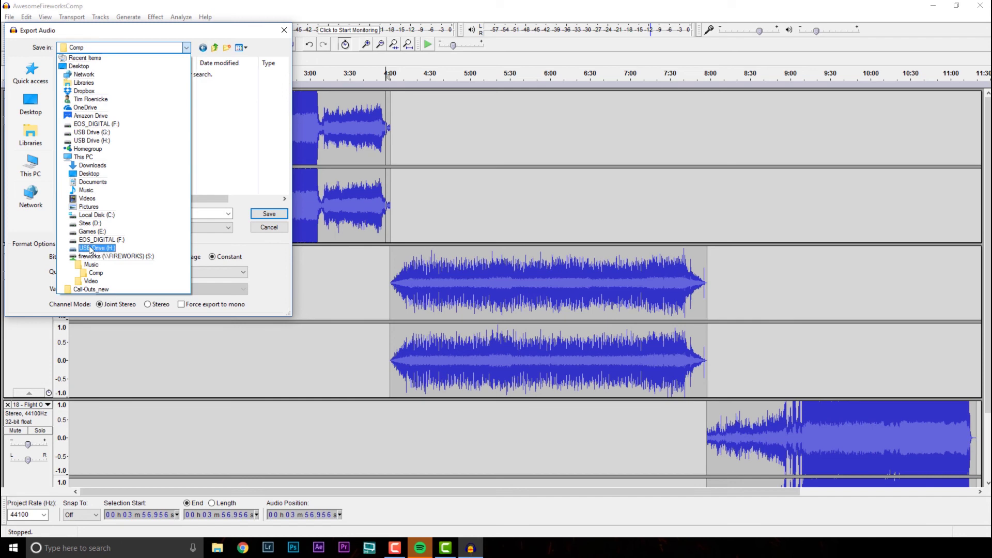
Save audiobox.mp3 to USB Drive (H:), accepting the stereo mixdown warning and metadata tags.
{"action": "left_click", "coordinate": [89, 249]}
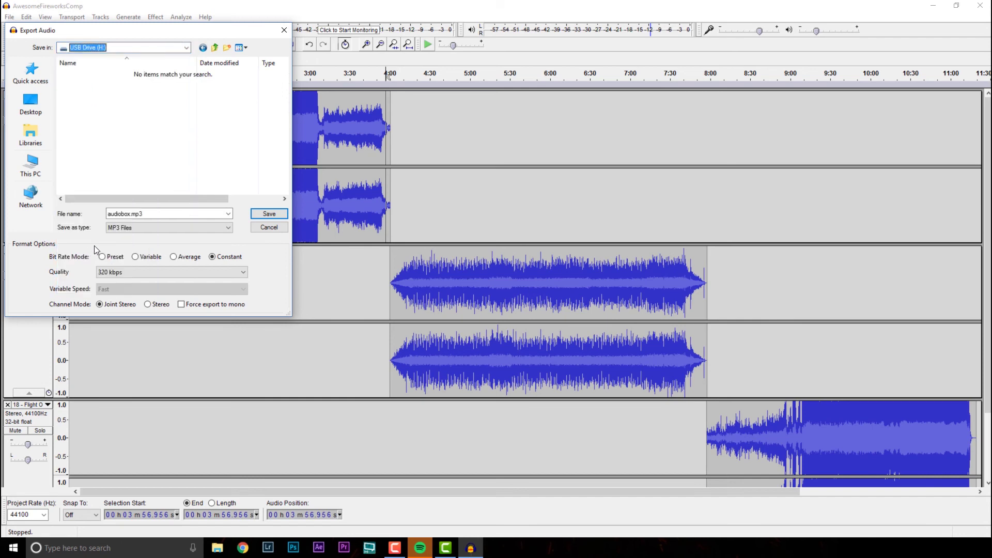
{"action": "double_click", "coordinate": [109, 213]}
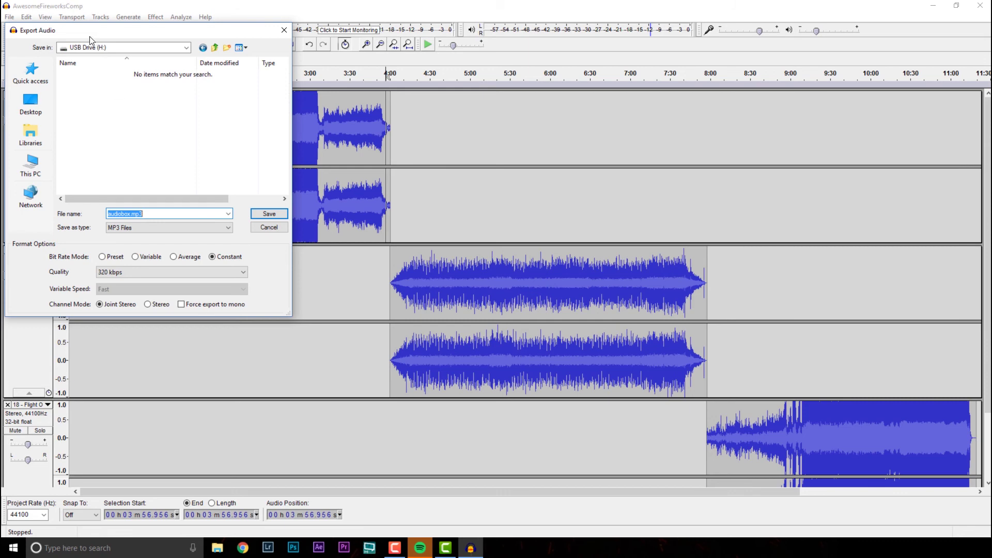
{"action": "left_click", "coordinate": [270, 215]}
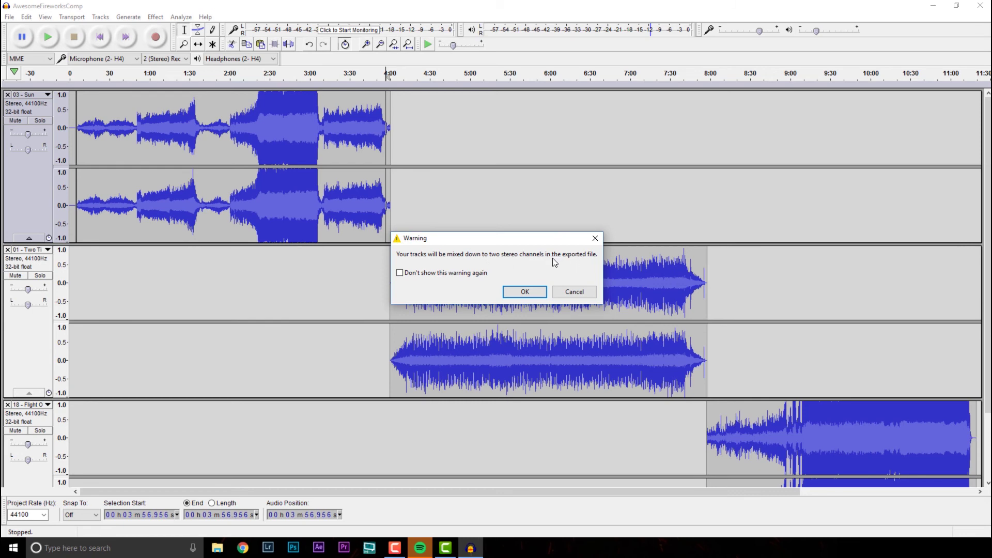
{"action": "left_click", "coordinate": [523, 293]}
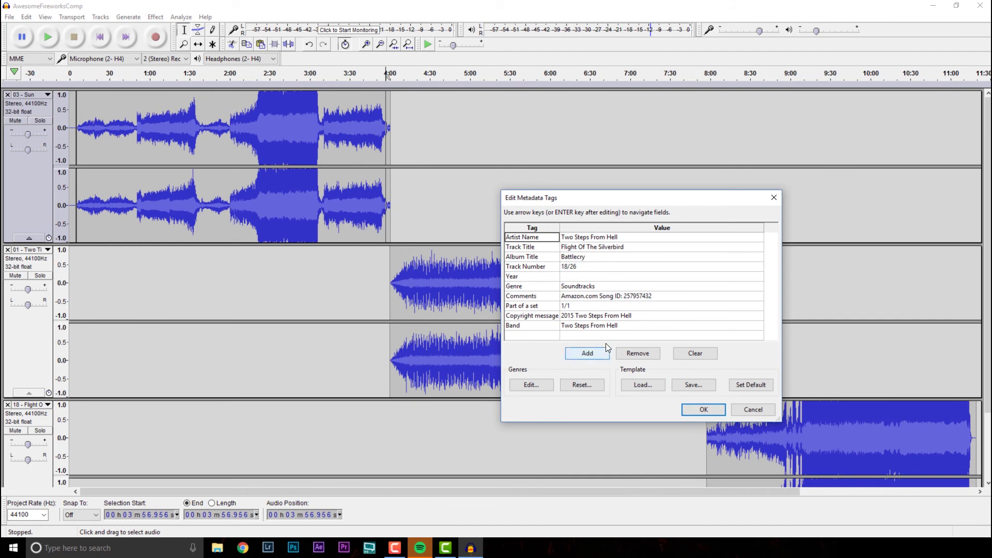
{"action": "left_click", "coordinate": [702, 411]}
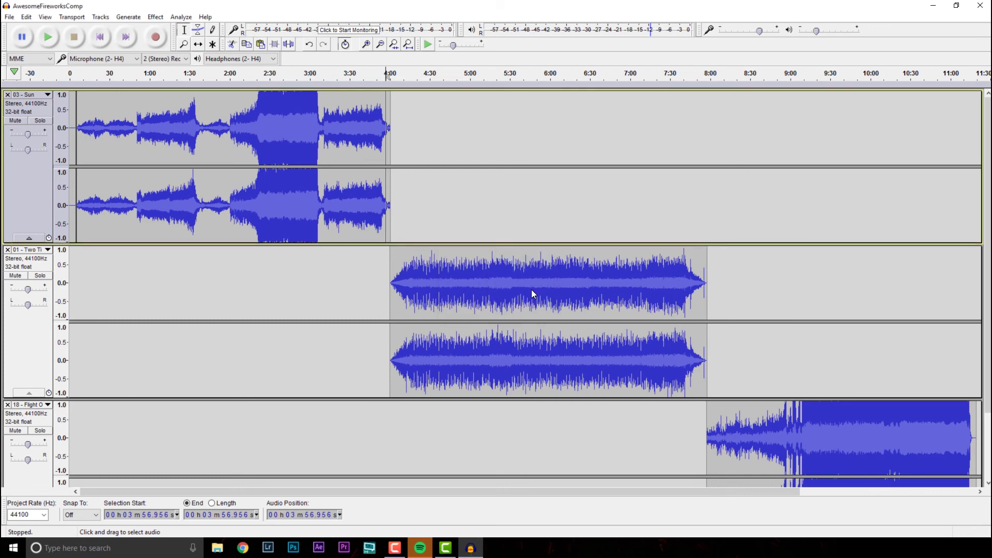
Launch Cobra Show Creator via Windows search and dismiss the patch notes.
{"action": "left_click", "coordinate": [55, 542]}
{"action": "type", "text": "cob"}
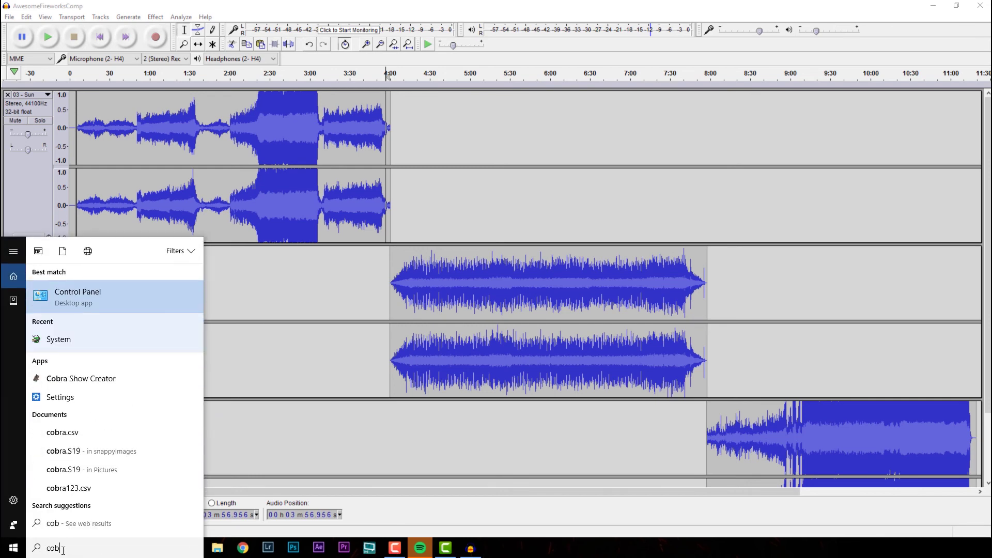
{"action": "type", "text": "ra"}
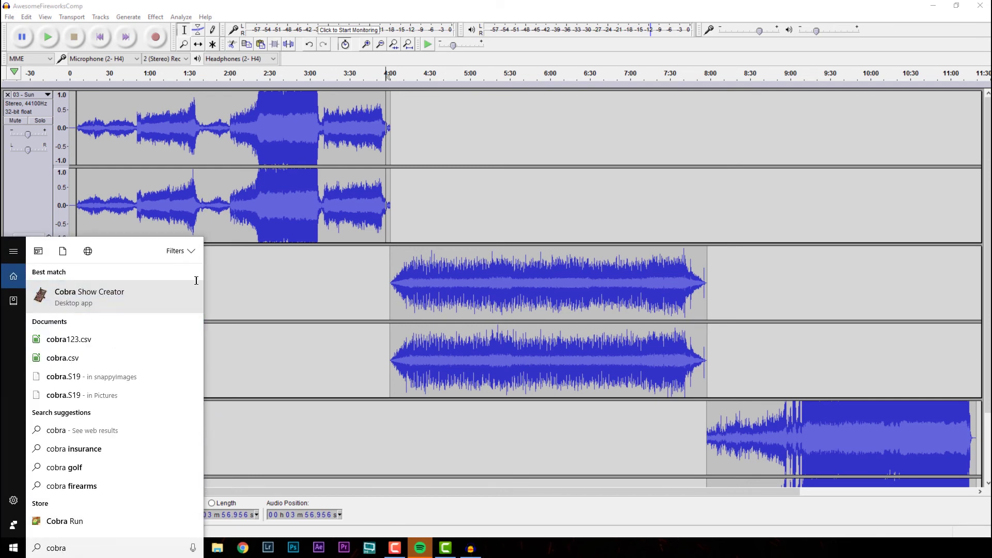
{"action": "left_click", "coordinate": [146, 282]}
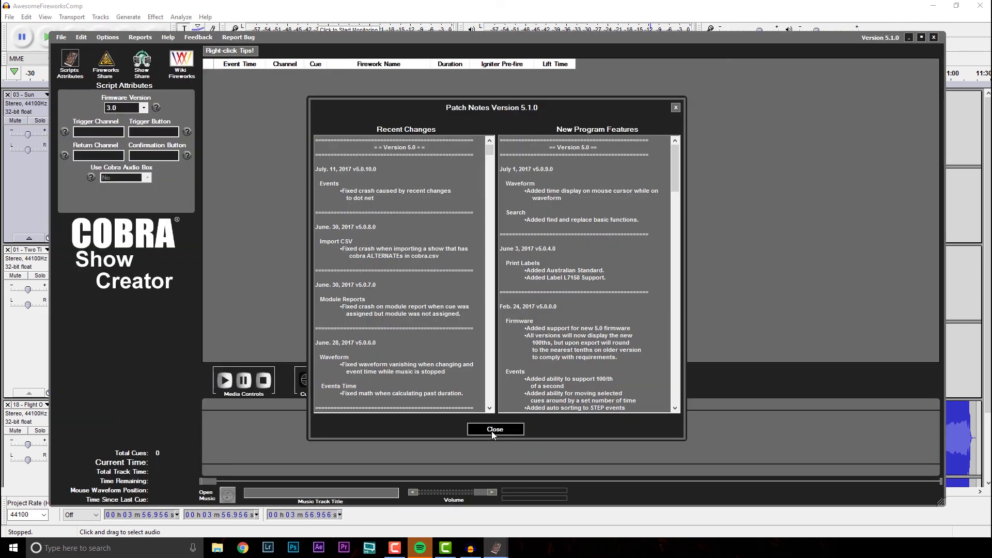
{"action": "left_click", "coordinate": [493, 431]}
Create a new with-music show named Comp, loading H:\audiobox.mp3 as its track.
{"action": "left_click", "coordinate": [62, 39]}
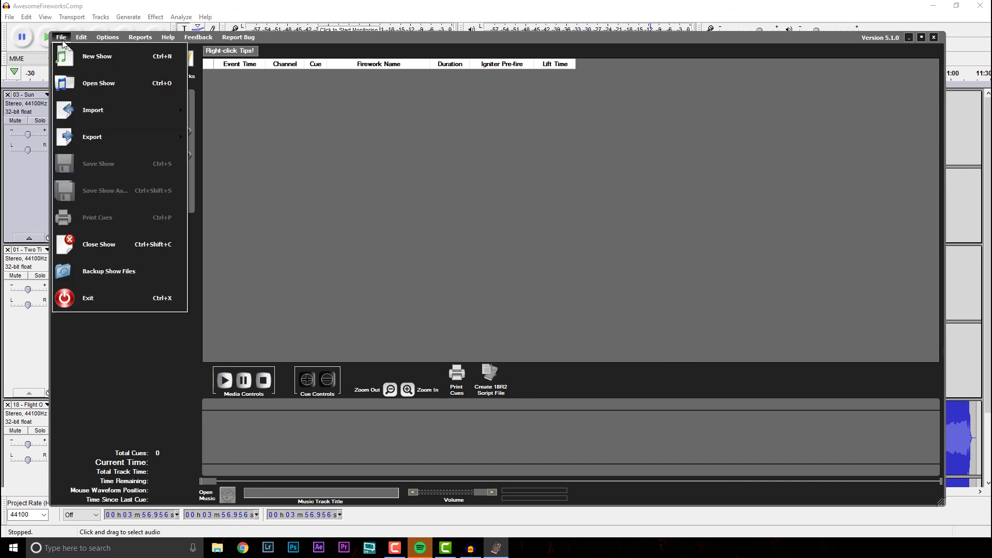
{"action": "left_click", "coordinate": [78, 58]}
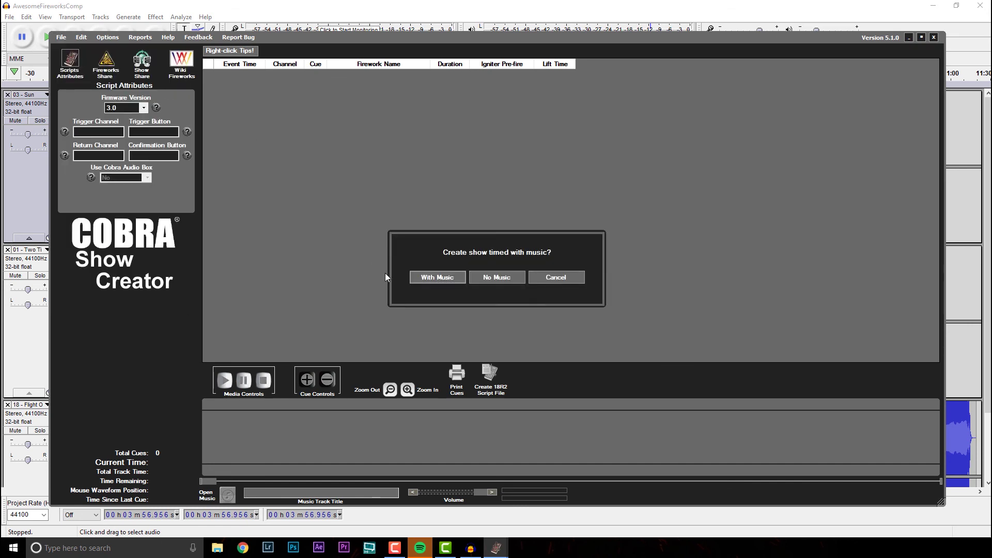
{"action": "left_click", "coordinate": [431, 280]}
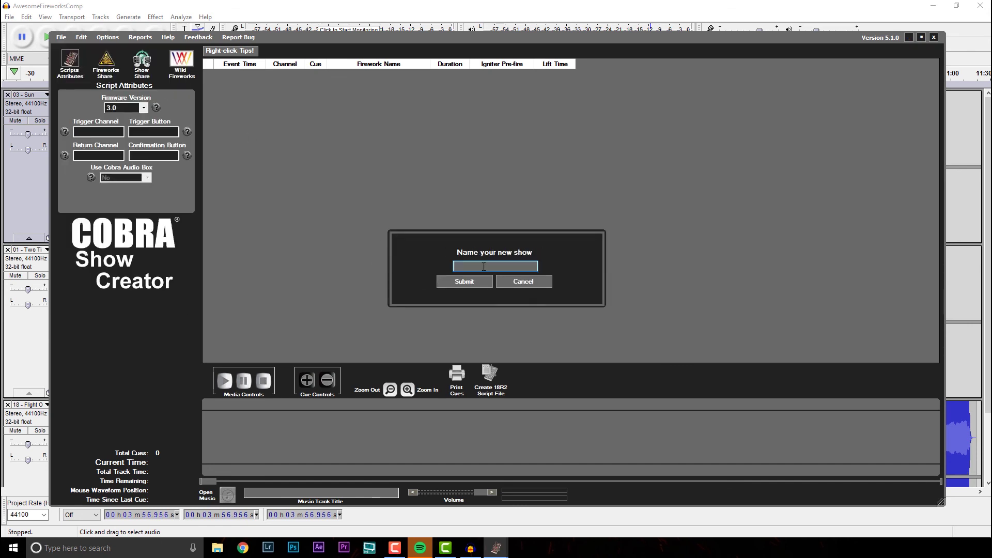
{"action": "type", "text": "Comp"}
{"action": "key", "text": "Return"}
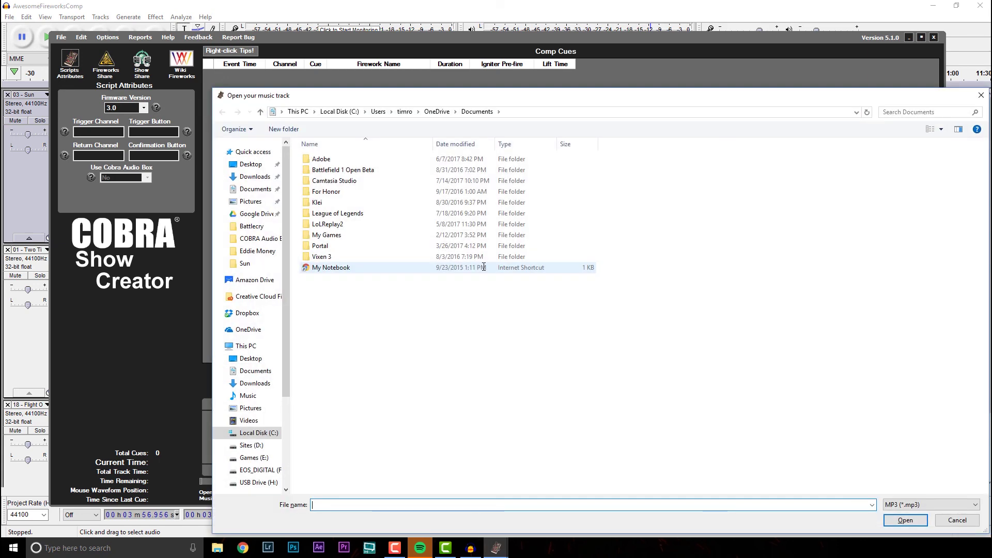
{"action": "scroll", "coordinate": [274, 383], "scroll_direction": "down", "scroll_amount": 1}
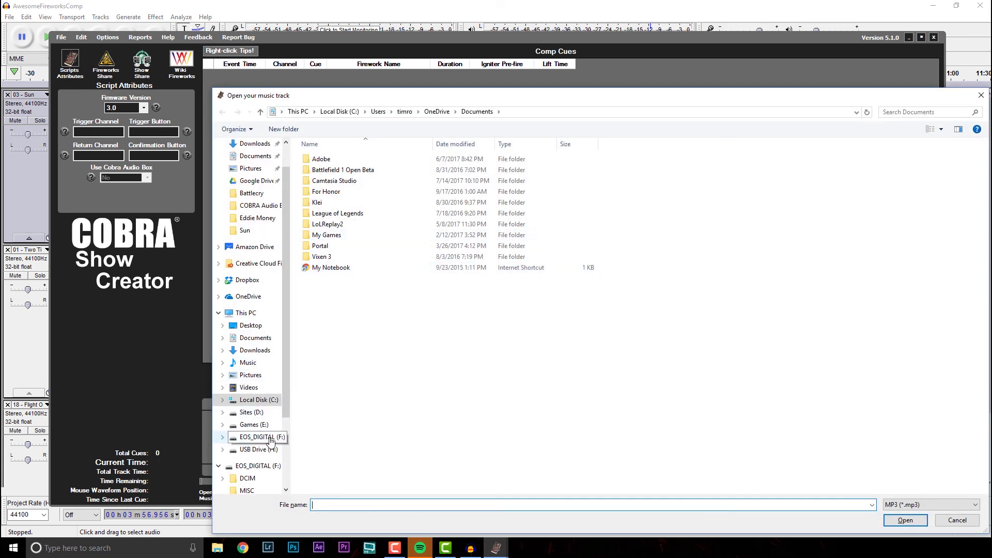
{"action": "left_click", "coordinate": [251, 450]}
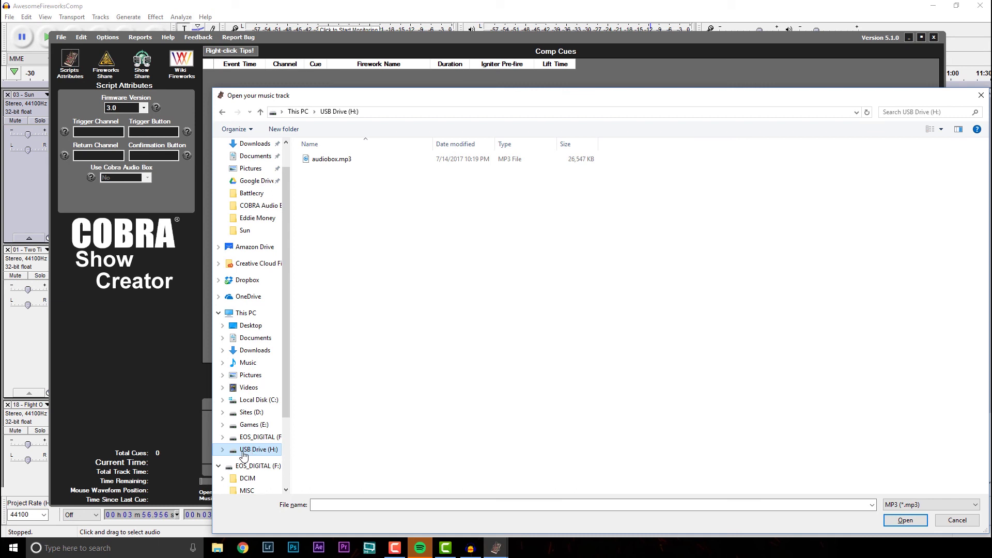
{"action": "double_click", "coordinate": [333, 160]}
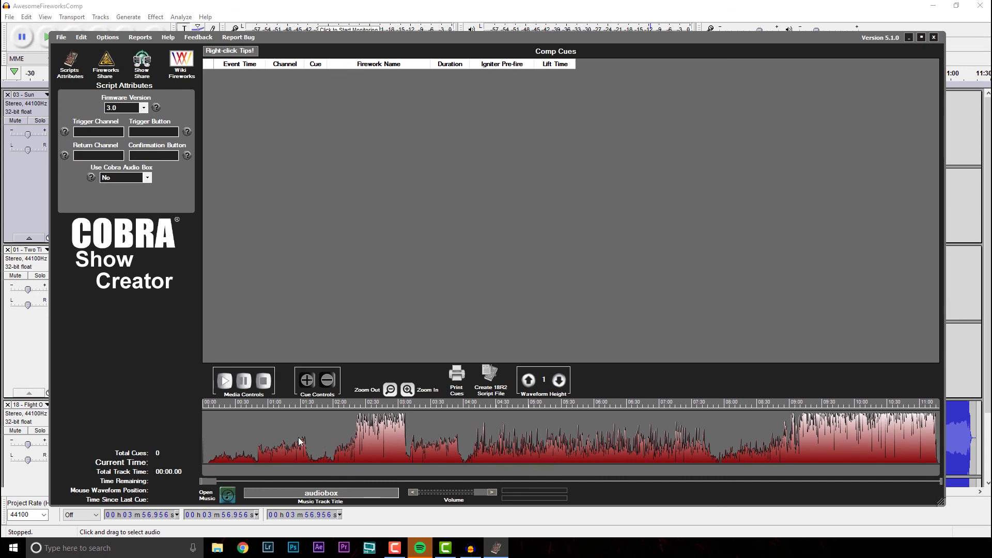
{"action": "left_click", "coordinate": [224, 381]}
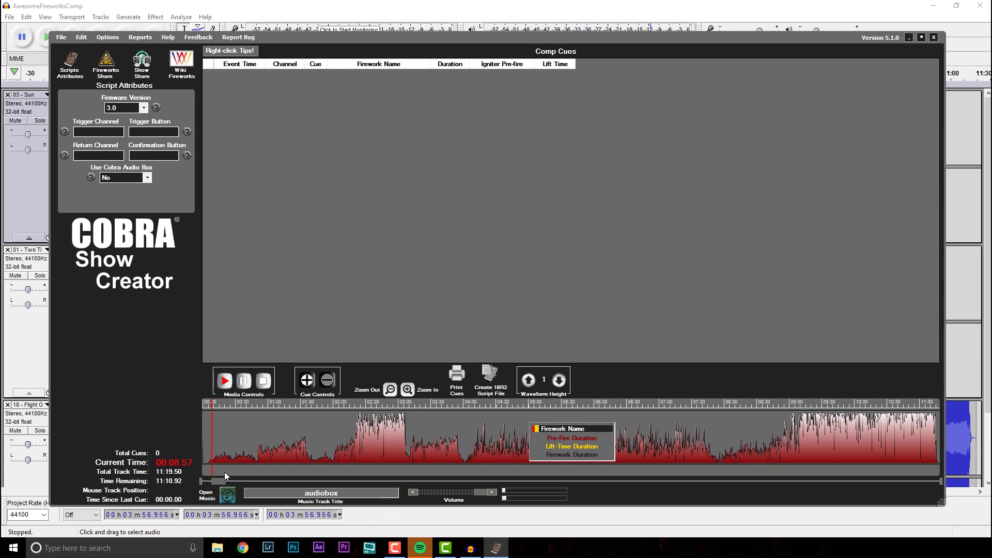
{"action": "left_click", "coordinate": [244, 382]}
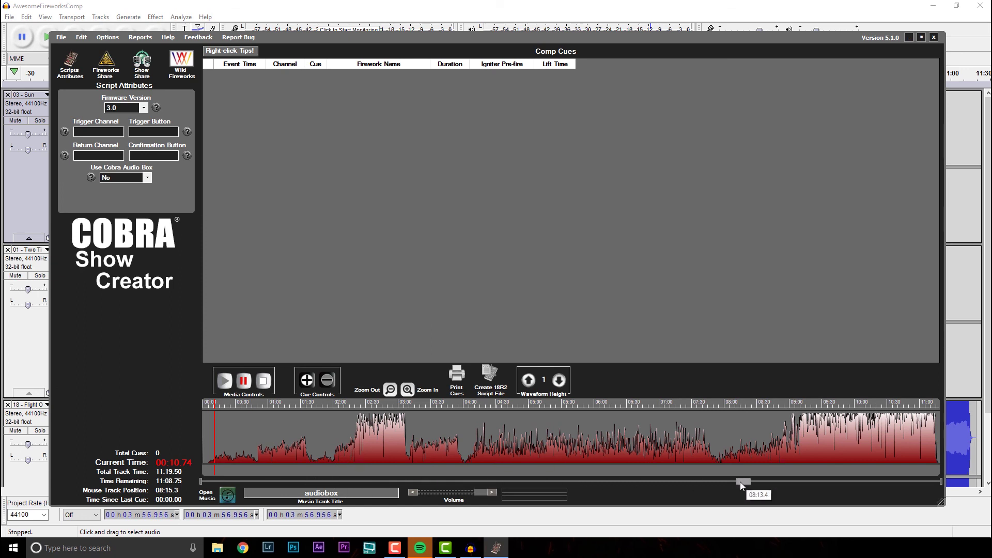
{"action": "left_click_drag", "start_coordinate": [740, 481], "coordinate": [938, 481]}
{"action": "left_click", "coordinate": [644, 421]}
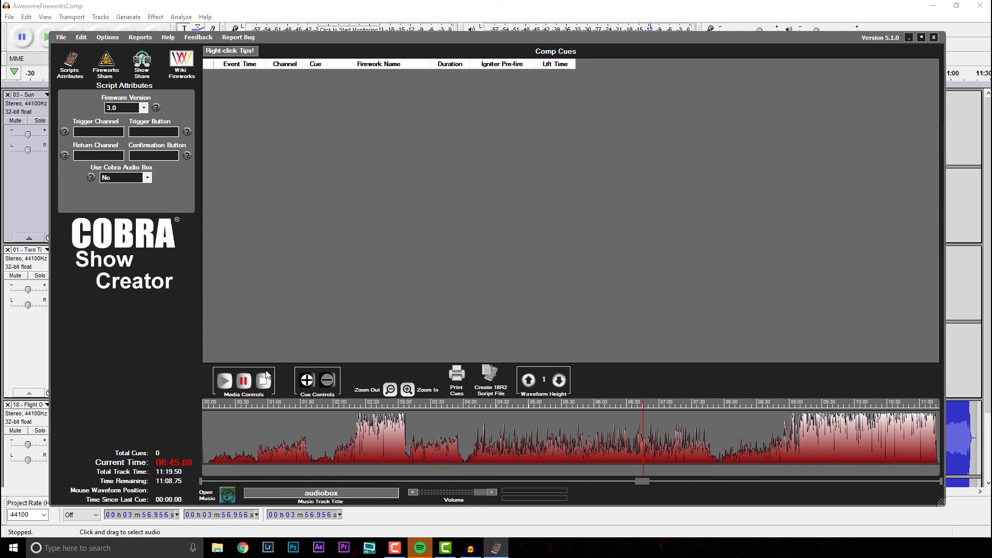
{"action": "left_click", "coordinate": [243, 381]}
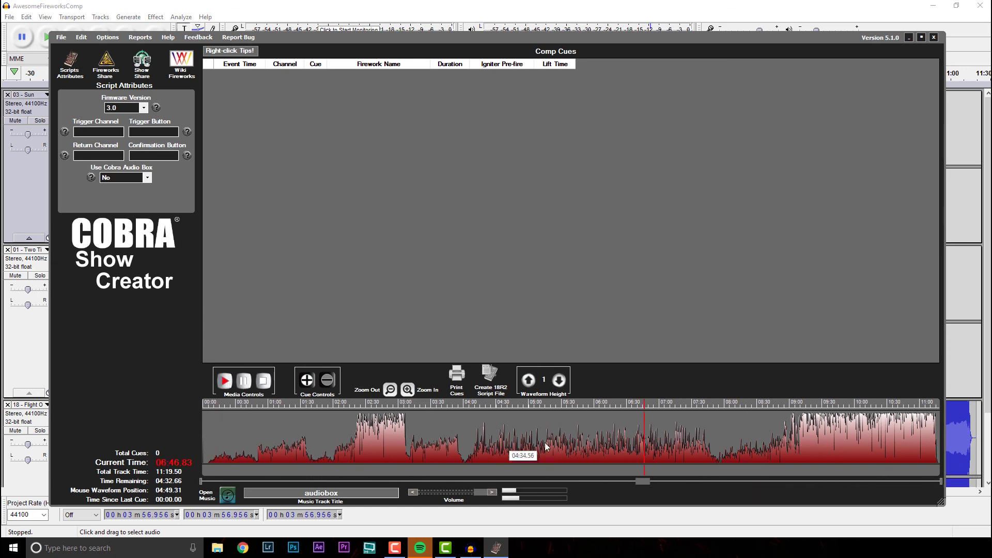
{"action": "left_click", "coordinate": [245, 383]}
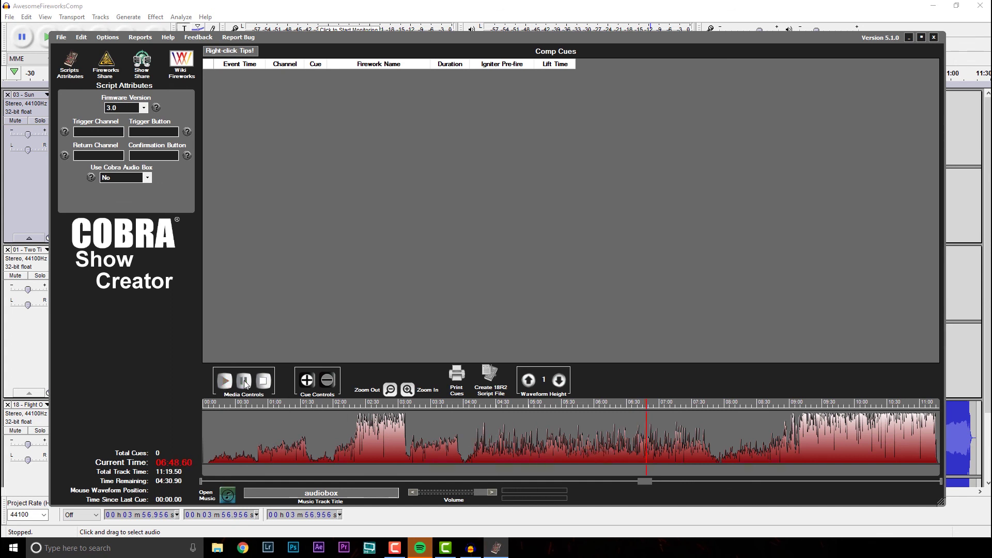